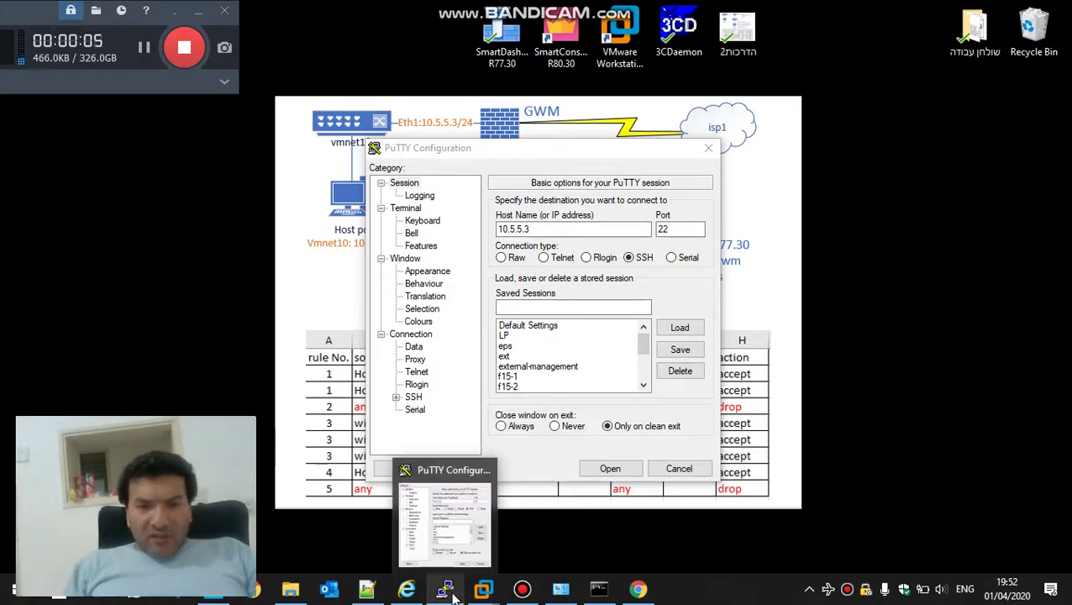
Select the opening lines of gwm-old.txt down to line 46 to review the exported settings
left_click(375, 592)
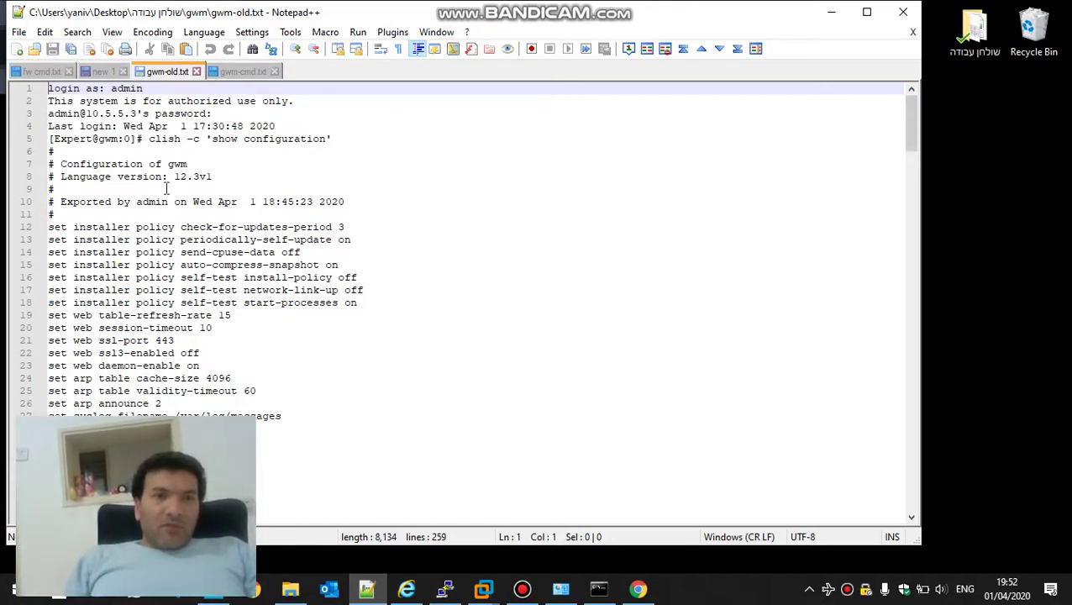
key("shift+Down")
key("shift+Down")
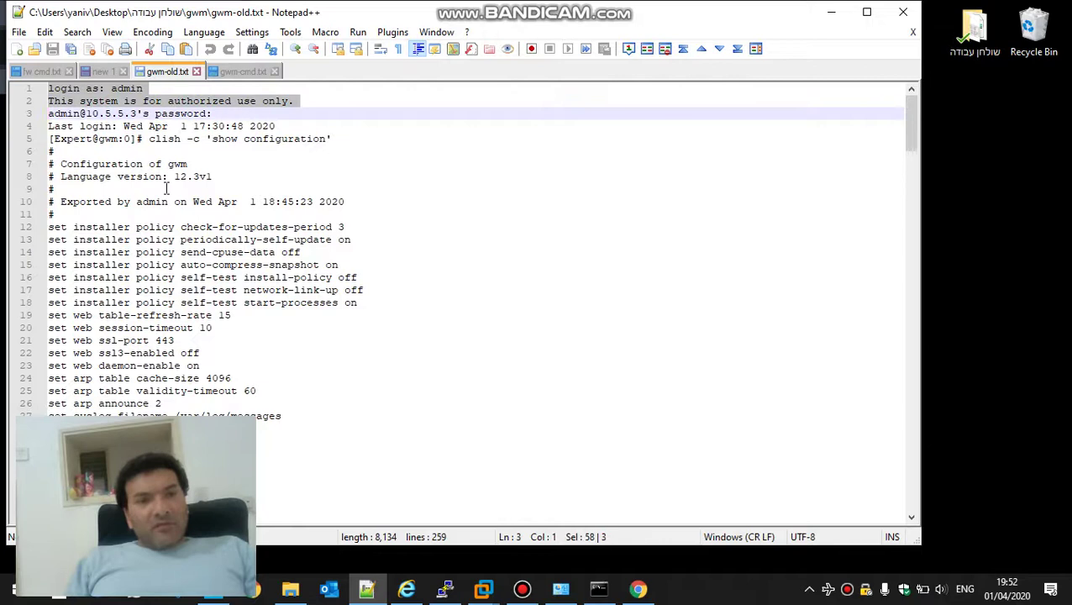
key("shift+Down")
key("shift+Down")
key("shift+Down")
key("shift+Down")
key("shift+Down")
key("shift+Down")
key("shift+Down")
key("shift+Down")
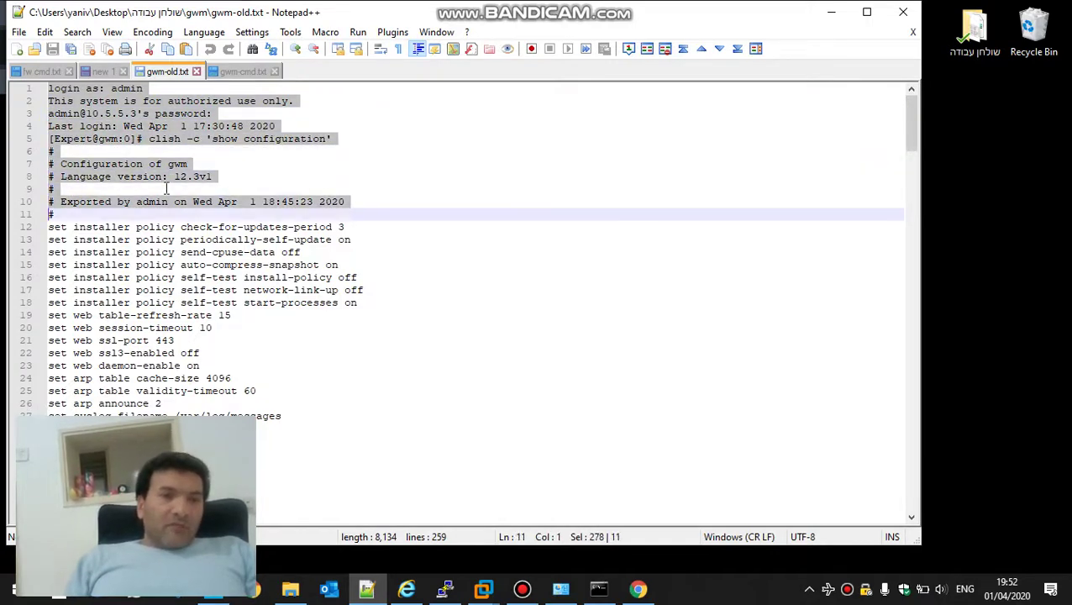
key("shift+Down")
key("shift+Down")
key("shift+Down")
key("shift+Down")
key("shift+Down")
key("shift+Down")
key("shift+Down")
key("shift+Down")
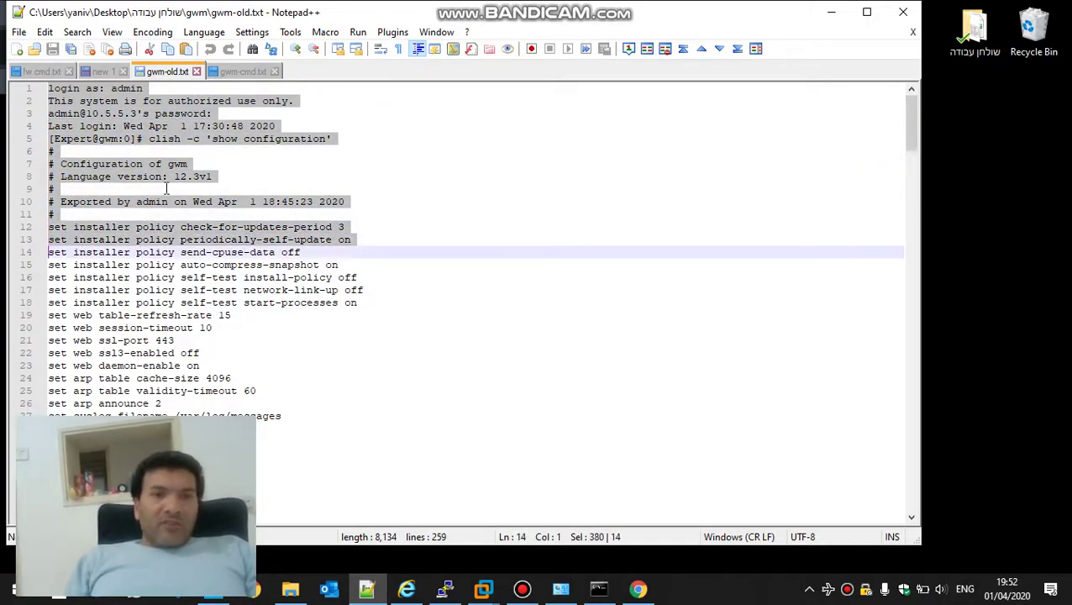
key("shift+Down")
key("shift+Down")
key("shift+Down")
key("shift+Down")
key("shift+Down")
key("shift+Down")
key("shift+Down")
key("shift+Down")
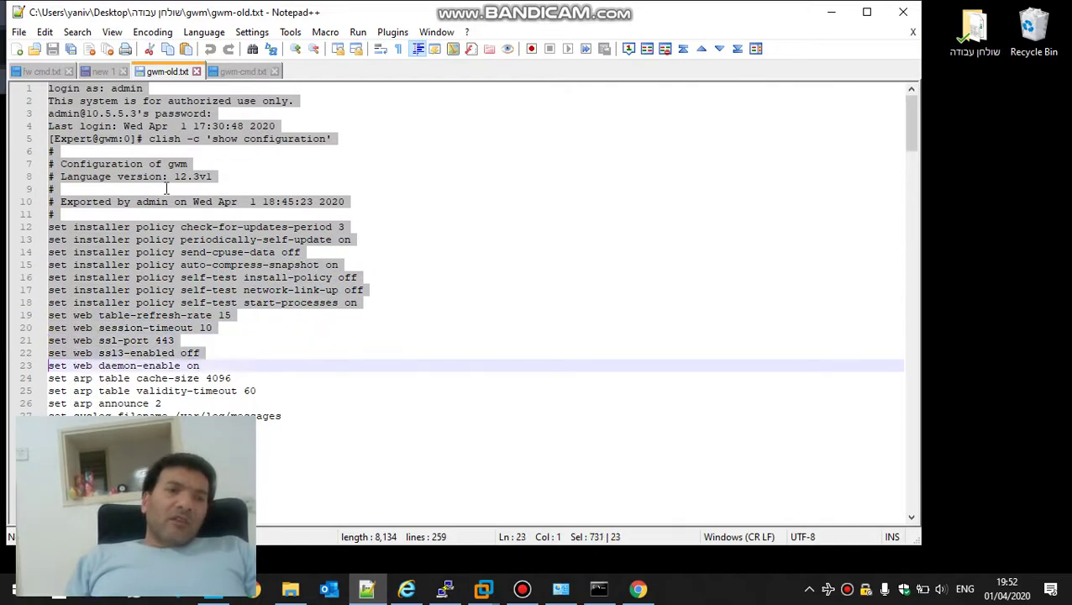
key("shift+Down")
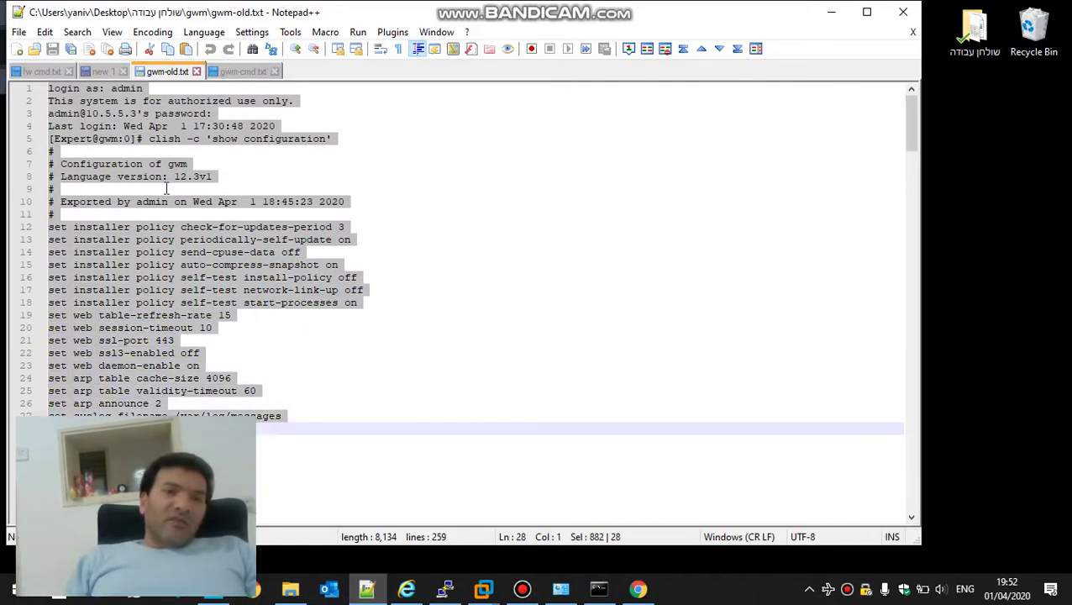
key("shift+Down")
key("shift+Down")
key("shift+Down")
key("shift+Down")
key("shift+Down")
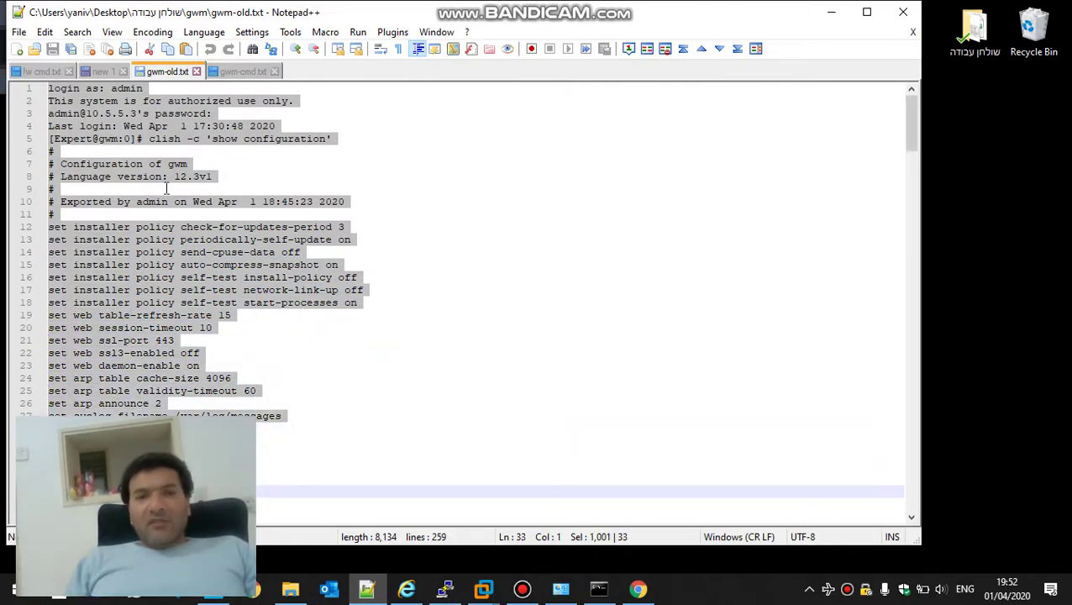
key("shift+Down")
key("shift+Down")
key("shift+Down")
key("shift+Down")
key("shift+Down")
key("shift+Down")
key("shift+Down")
key("shift+Down")
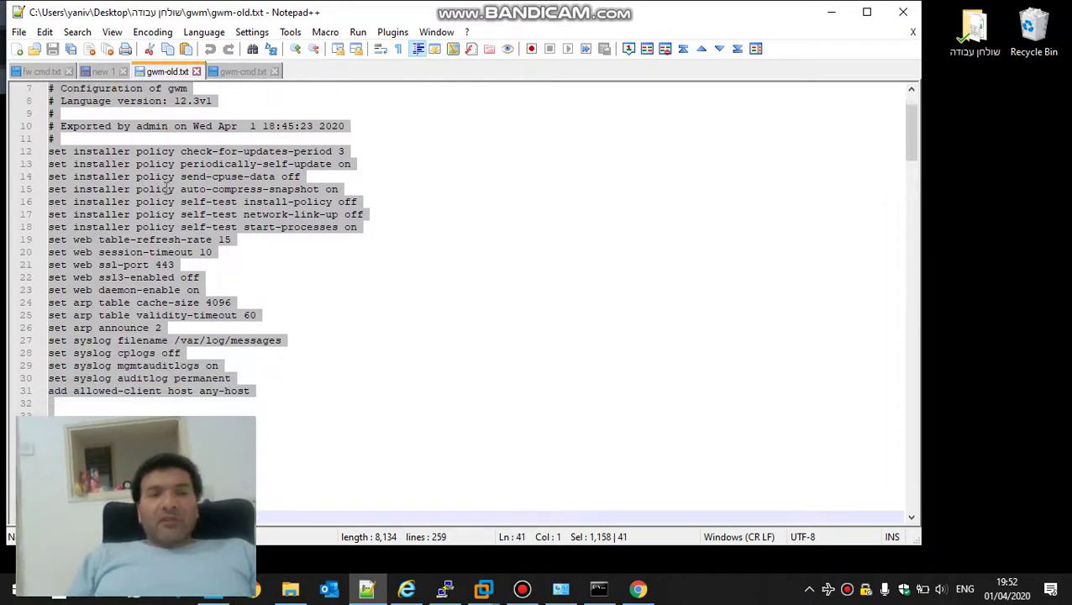
key("shift+Down")
key("shift+Down")
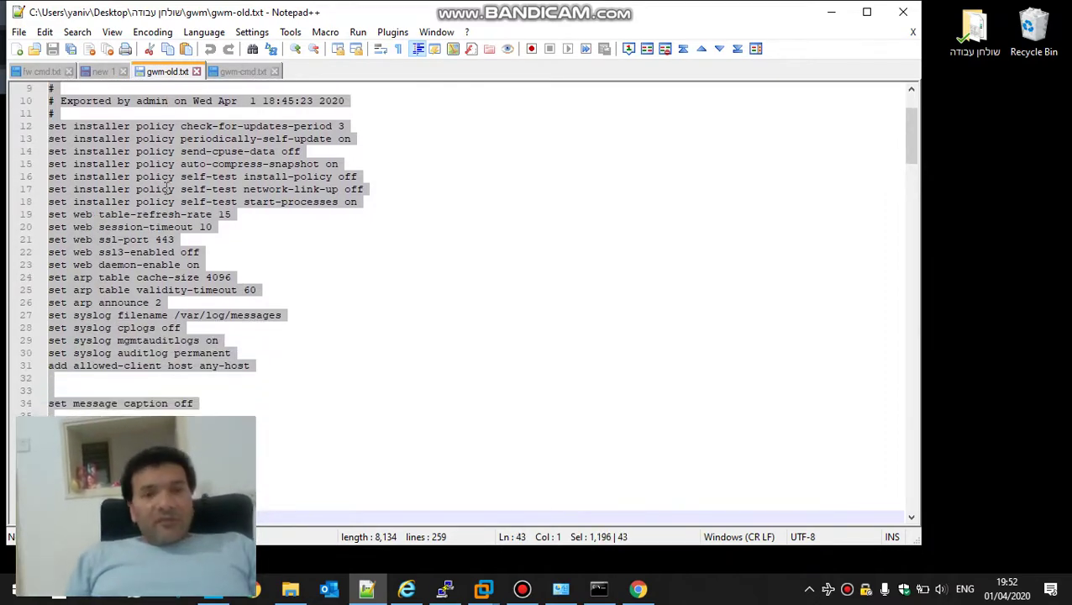
key("shift+Down")
key("shift+Down")
key("shift+Down")
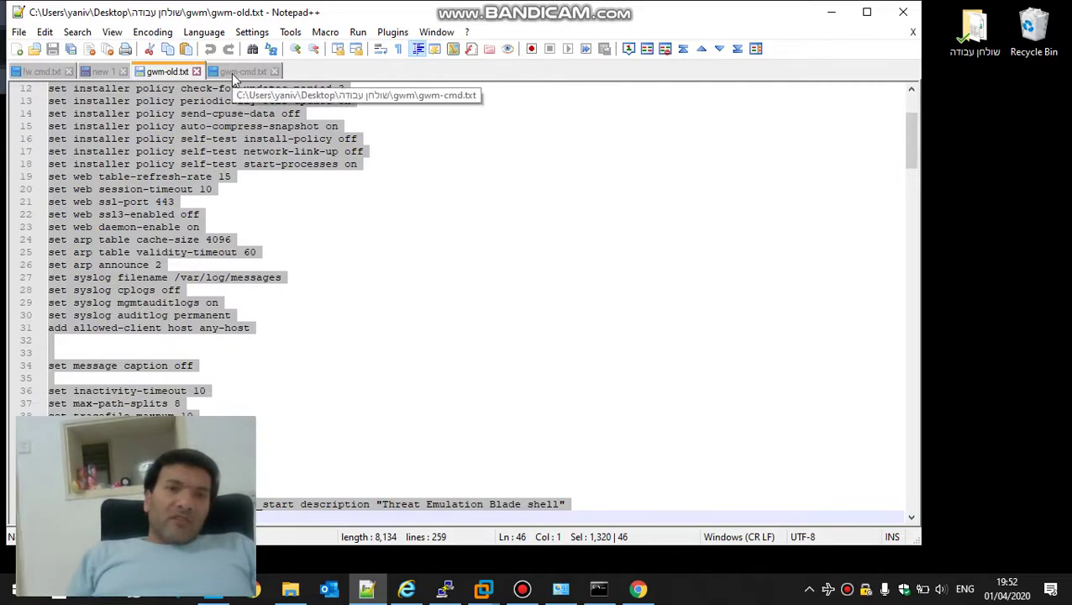
Compare gwm-cmd.txt with the paged-through gwm-old.txt export, ending on gwm-cmd.txt
left_click(231, 73)
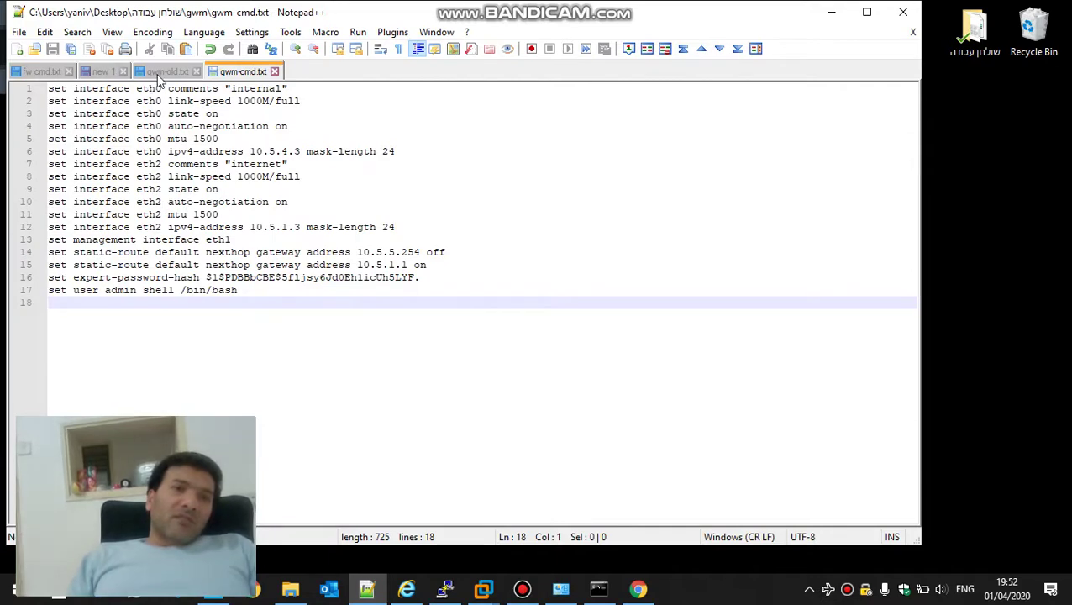
left_click(159, 72)
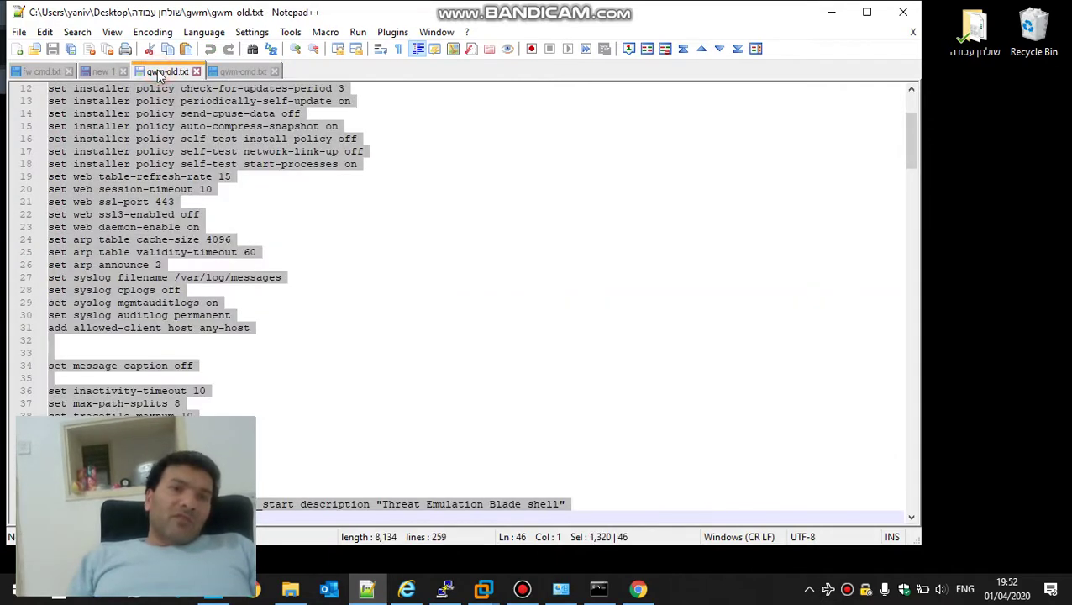
key("Page_Down")
key("Page_Down")
key("Page_Down")
key("Page_Down")
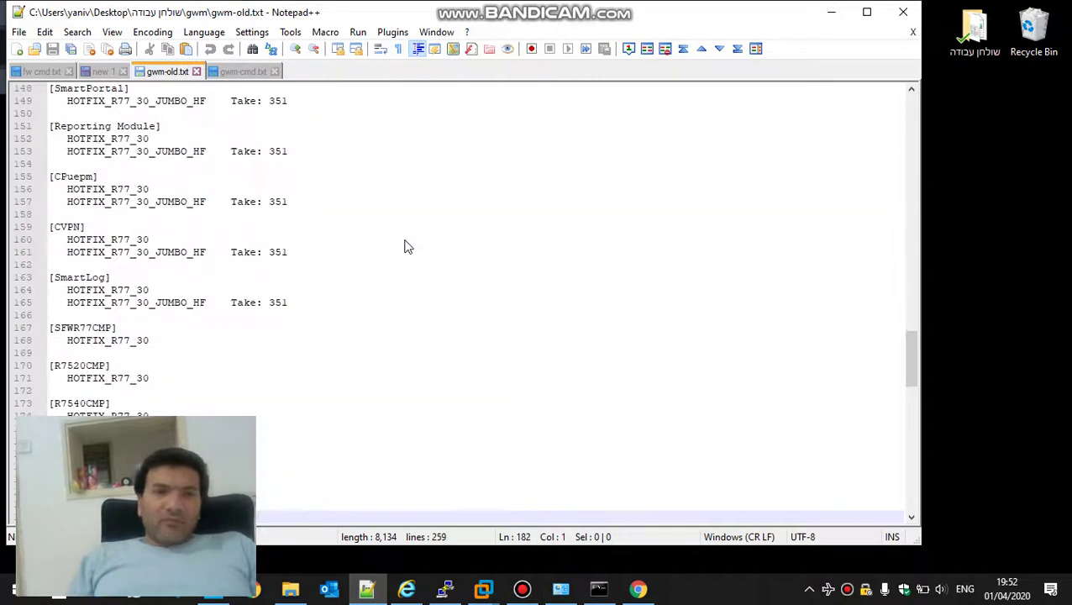
key("Page_Up")
key("Page_Up")
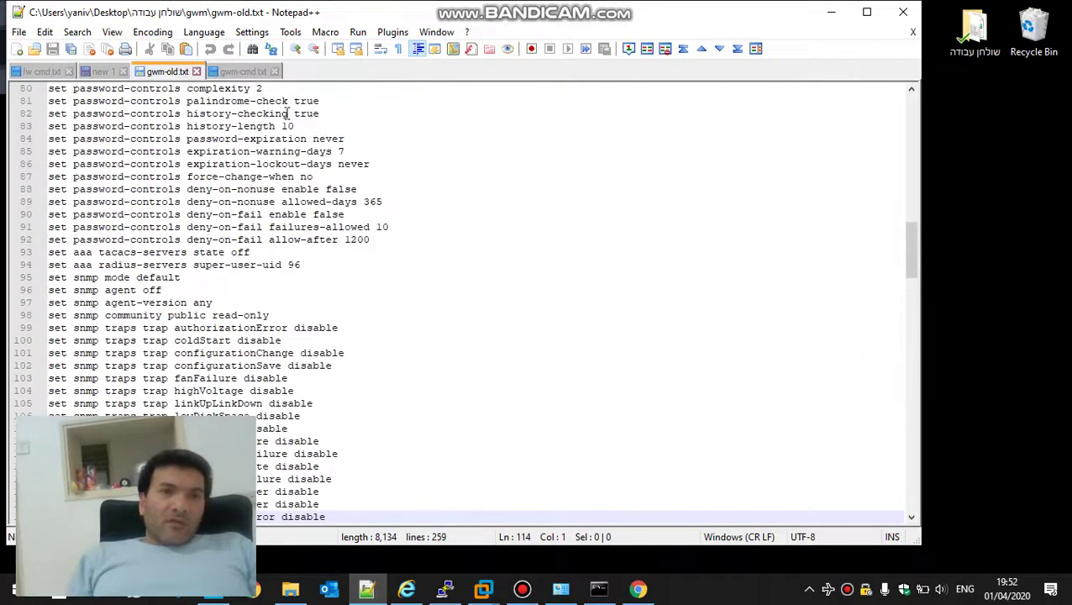
left_click(239, 74)
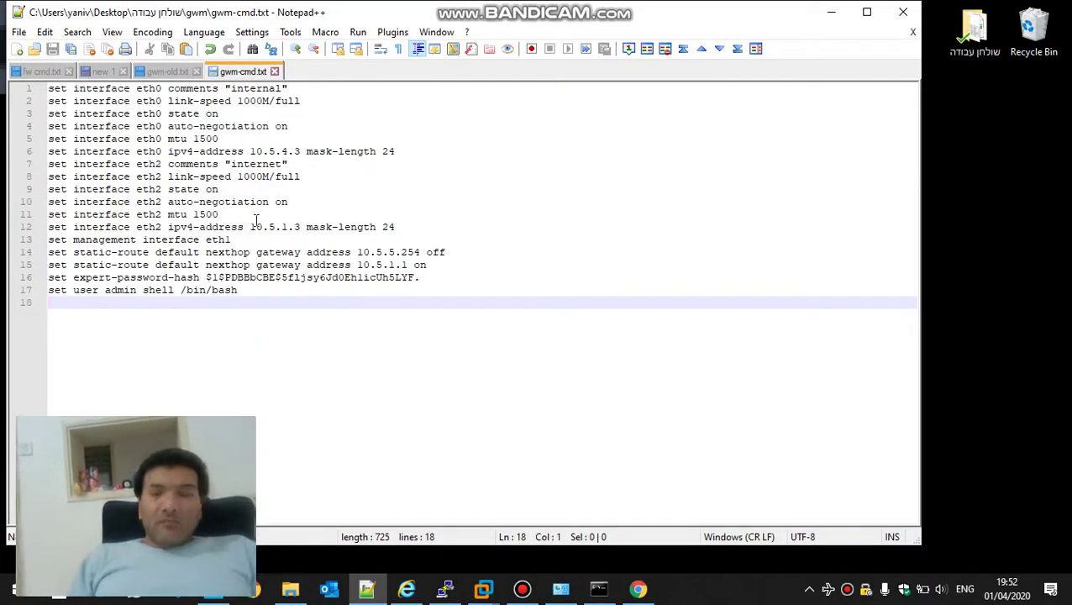
Connect PuTTY to 10.5.5.3, submit the admin login name, and bring up the fw cmd.txt notes
left_click(445, 590)
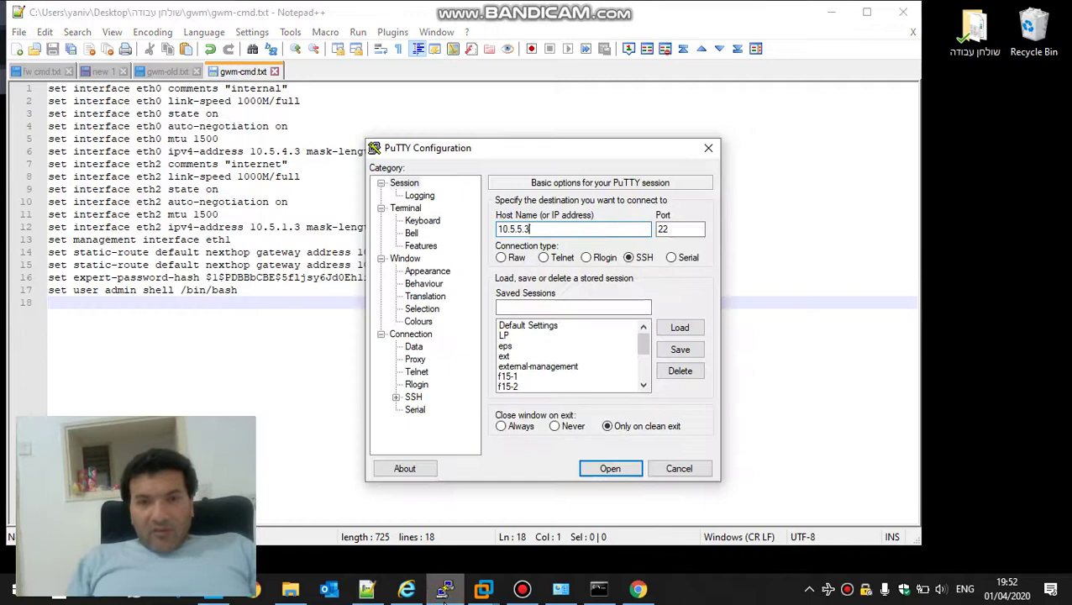
left_click(629, 468)
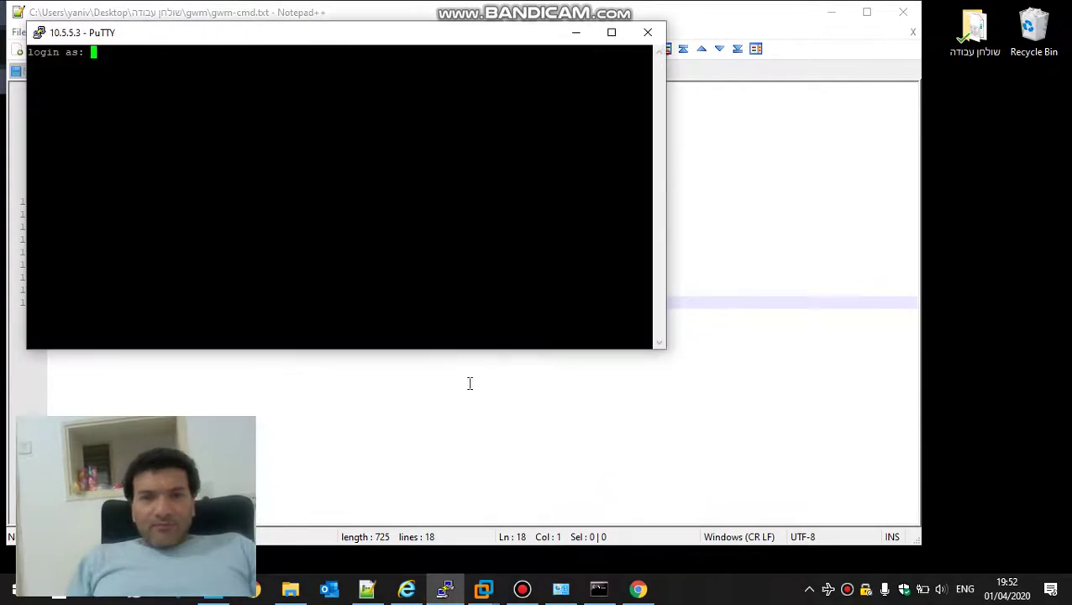
type("admi")
type("n")
key("Return")
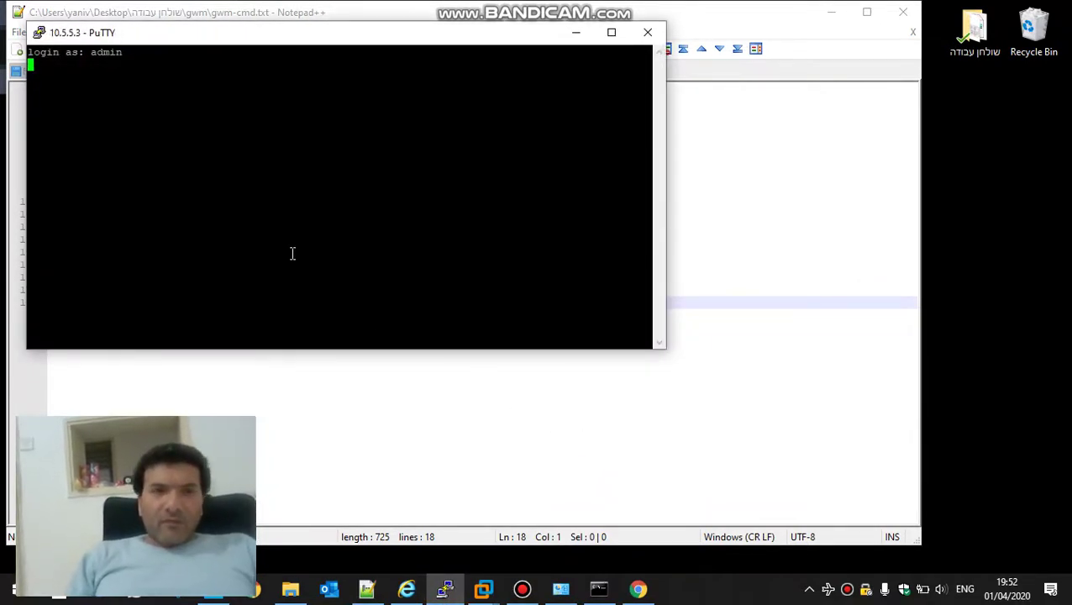
left_click_drag(283, 39, 667, 69)
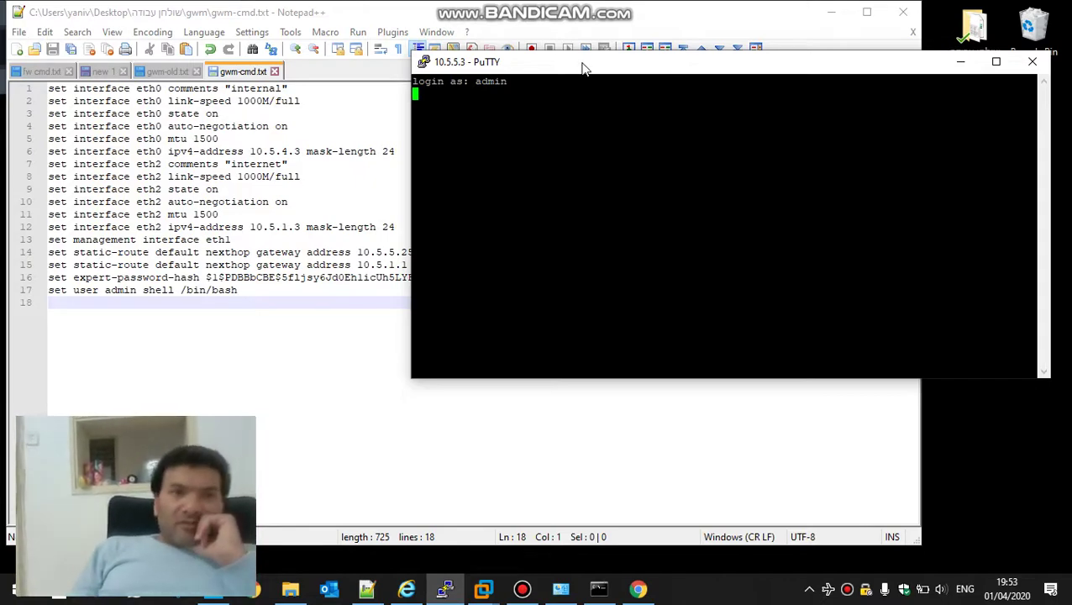
left_click(43, 71)
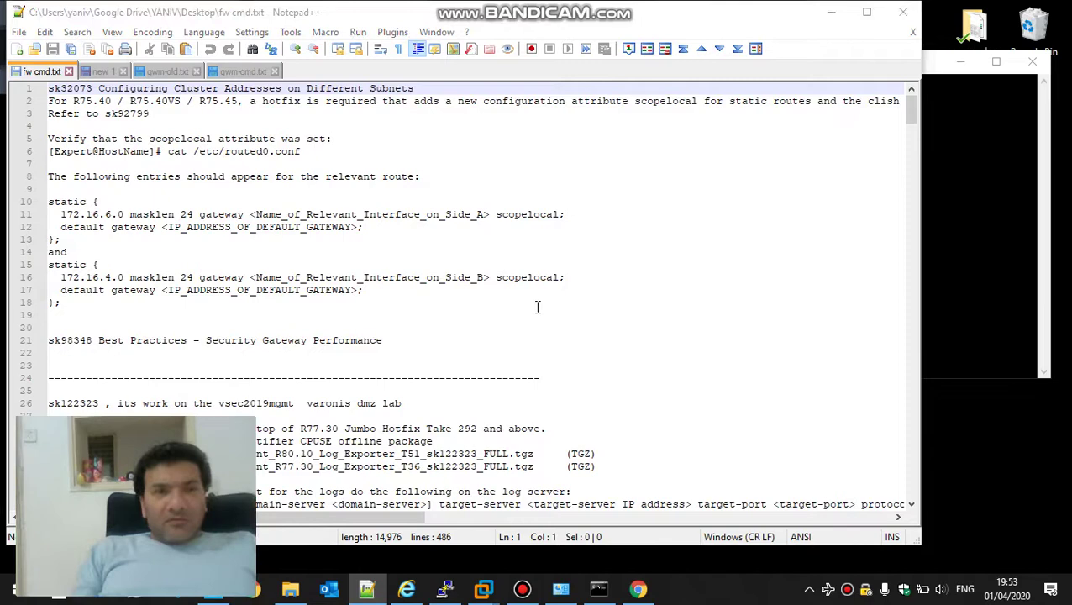
Search fw cmd.txt for DNS and select the 'vi /etc/ssh/sshd_config' line of the ssh delay note
key("ctrl+f")
type("DNS")
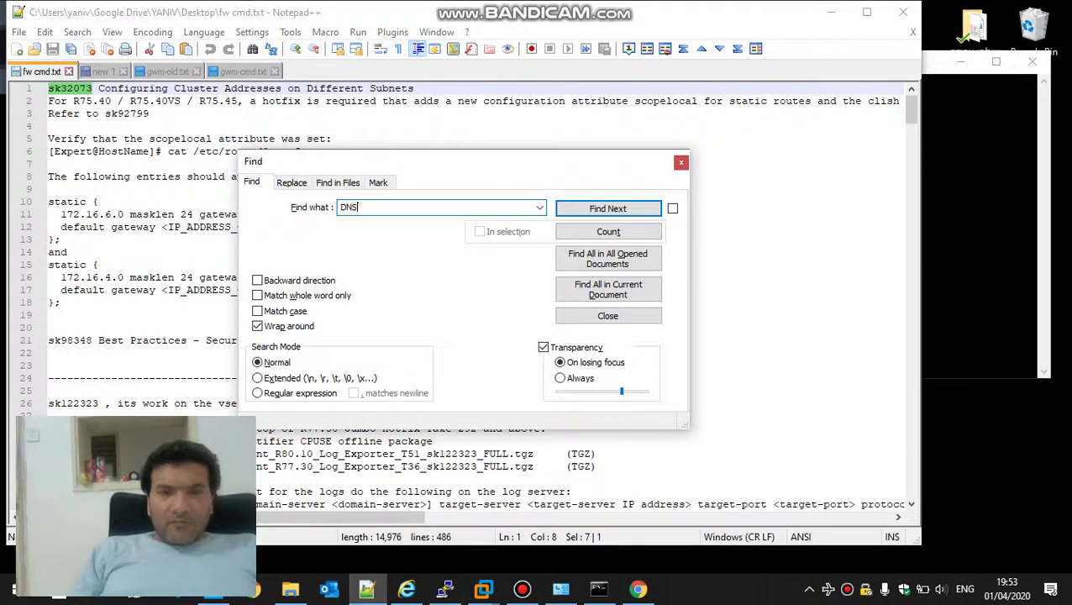
key("Return")
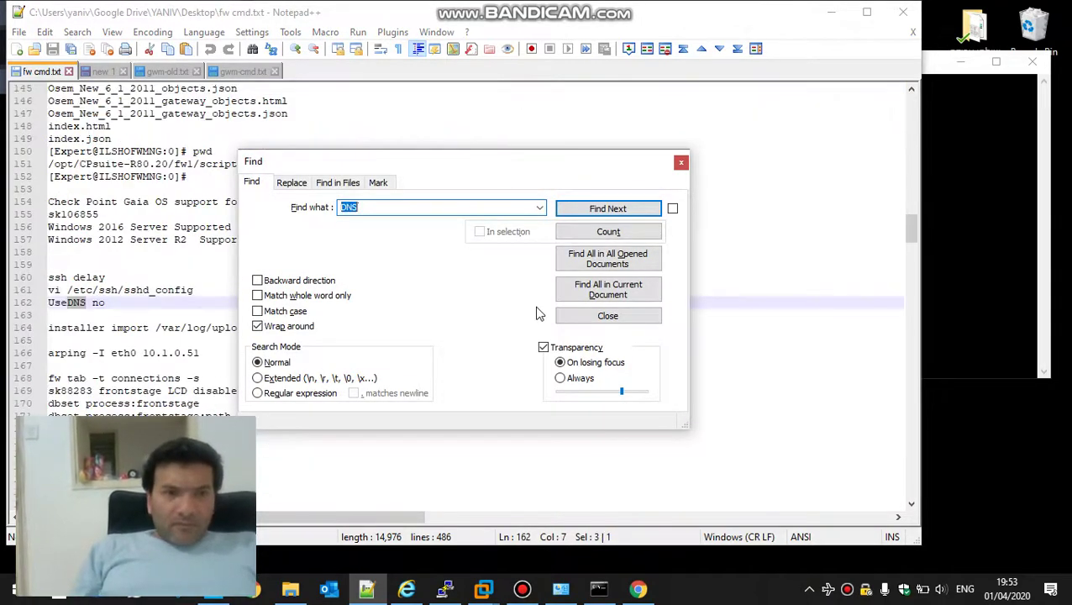
key("Escape")
key("Up")
key("Home")
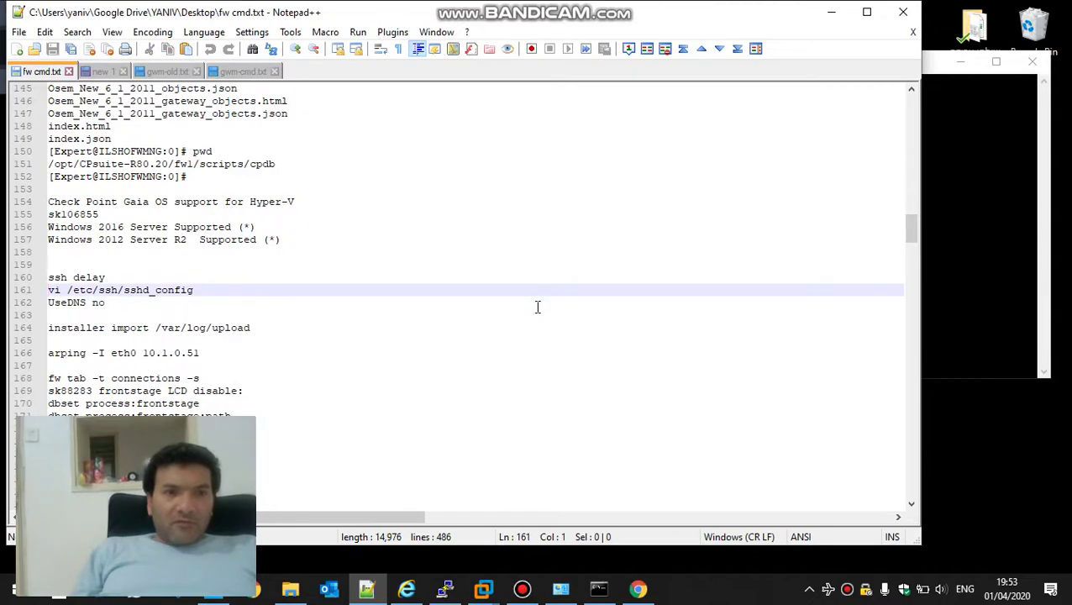
key("shift+Down")
key("ctrl+c")
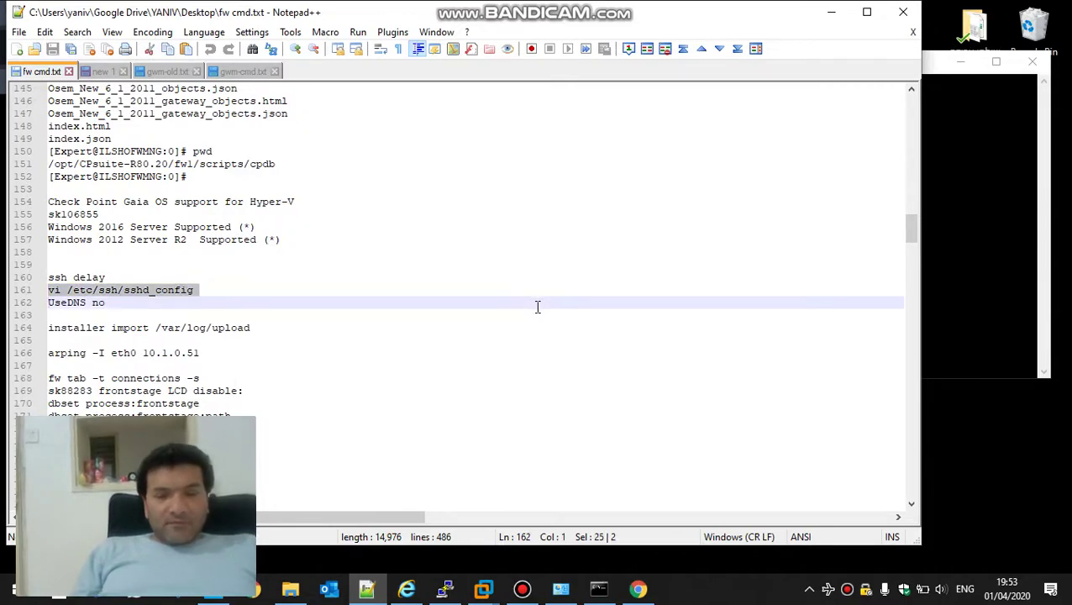
key("alt+Tab")
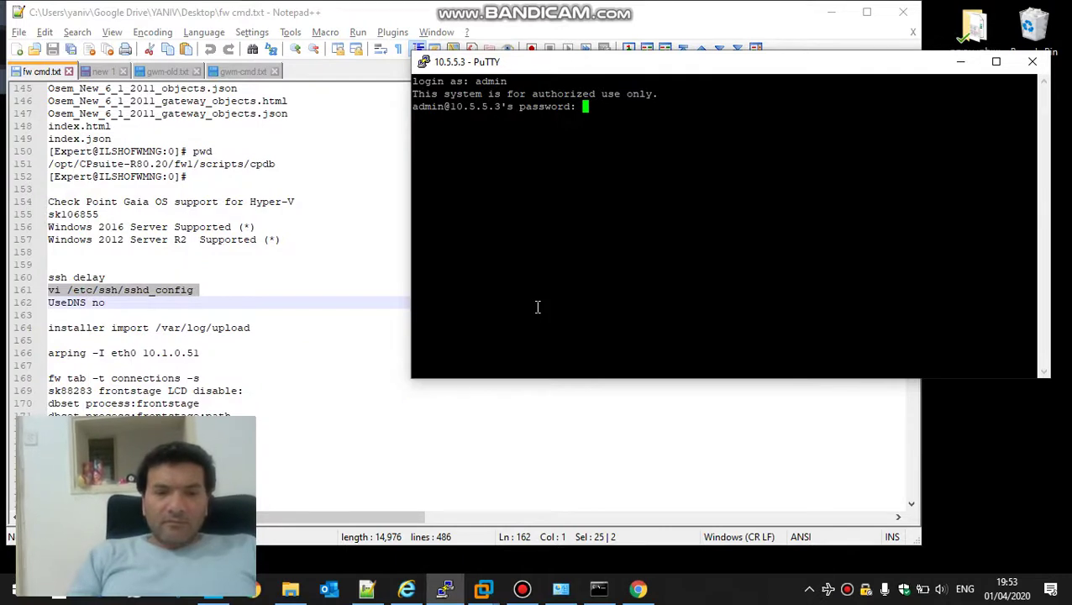
Log in with the password, enter expert mode, and open /etc/ssh/sshd_config in vi
key("Return")
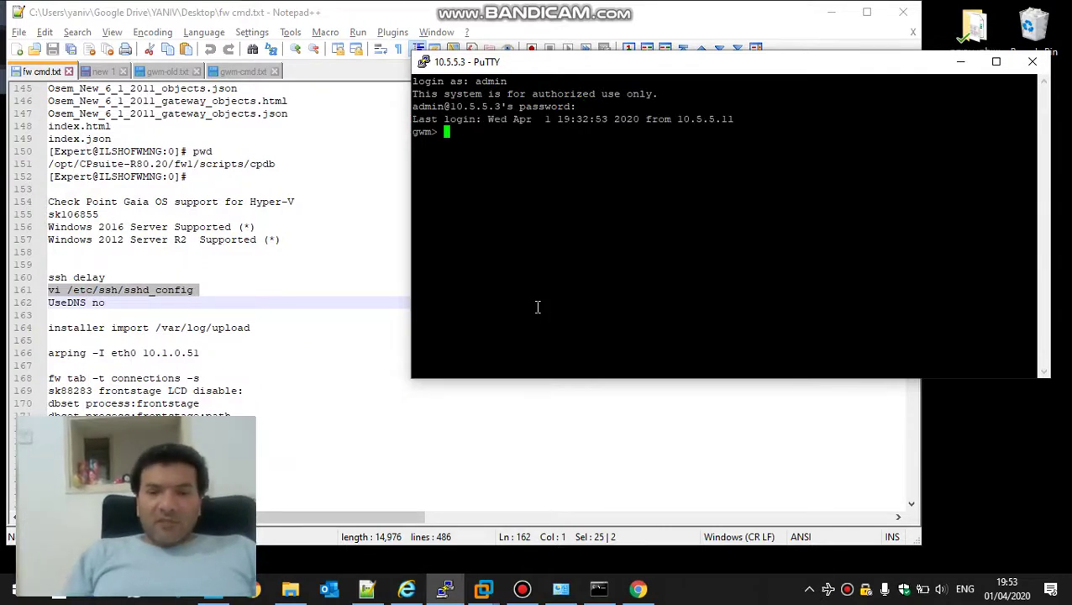
type("exp")
key("Tab")
key("Return")
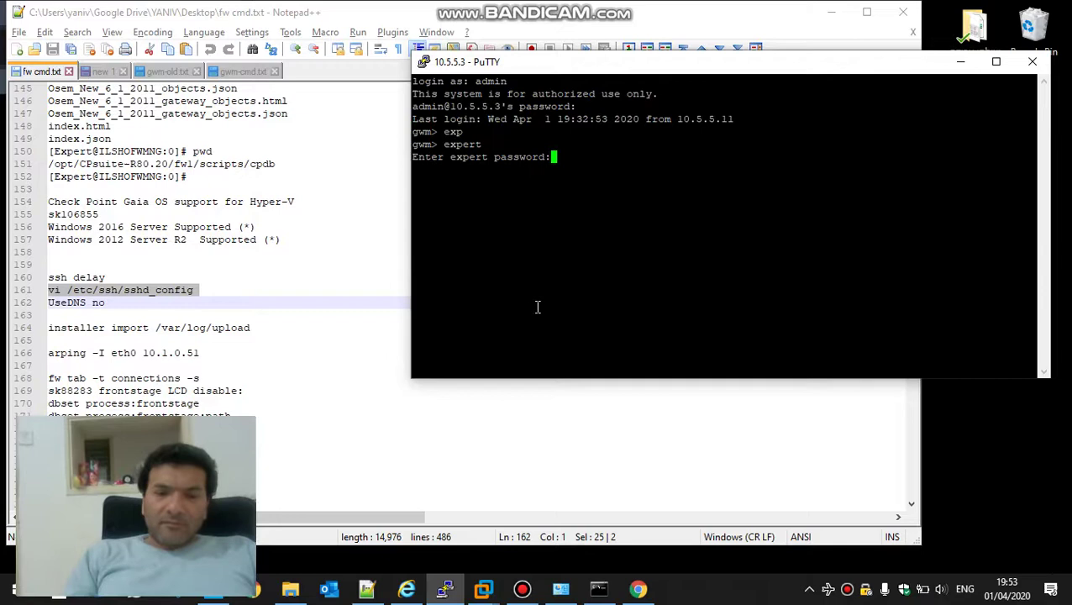
key("Return")
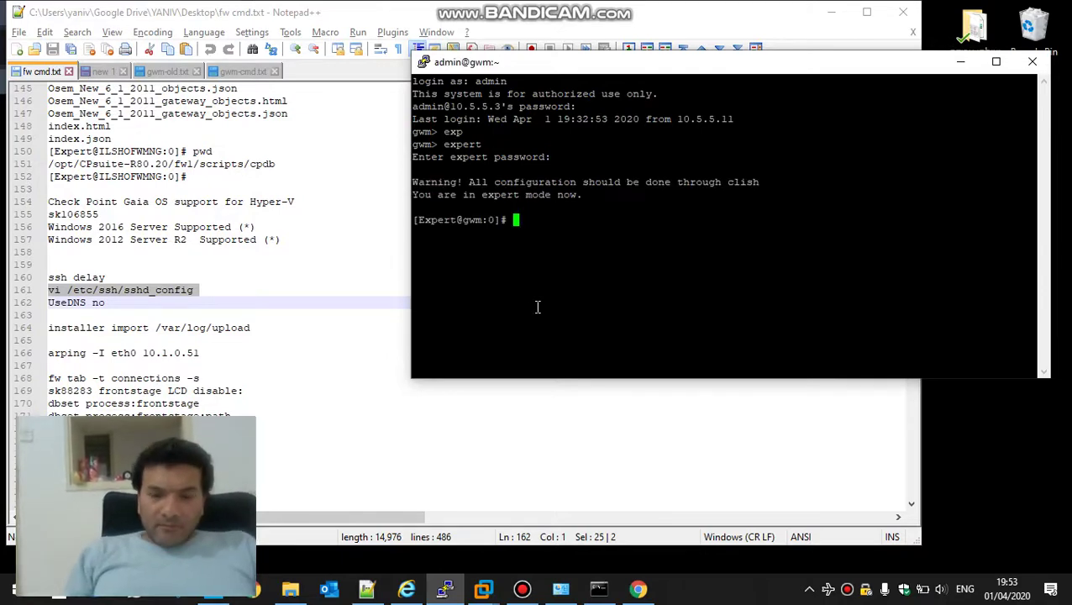
type("vi")
key("BackSpace")
key("BackSpace")
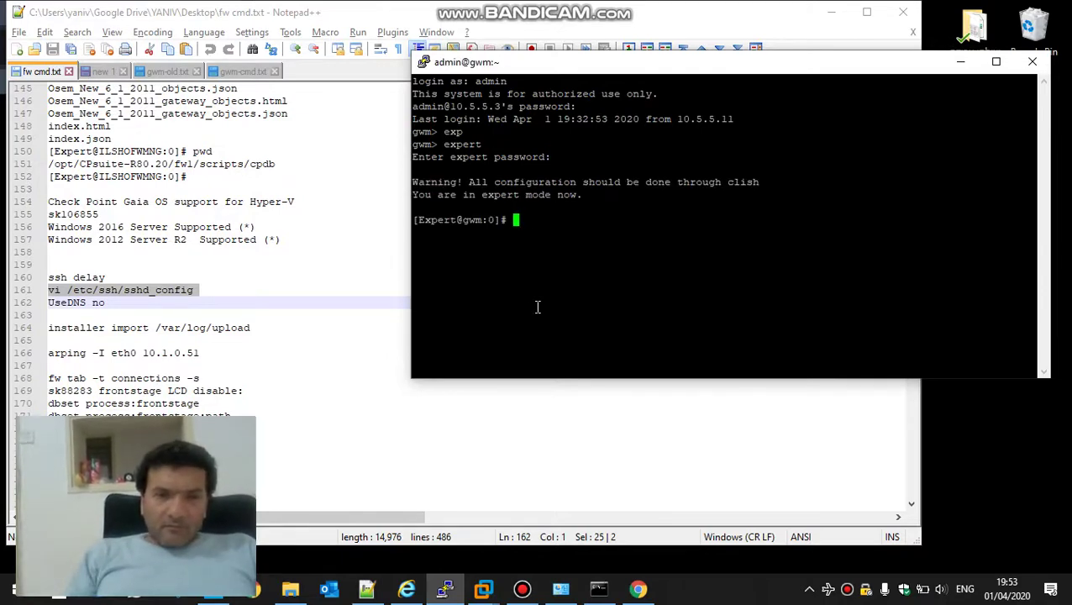
right_click(537, 307)
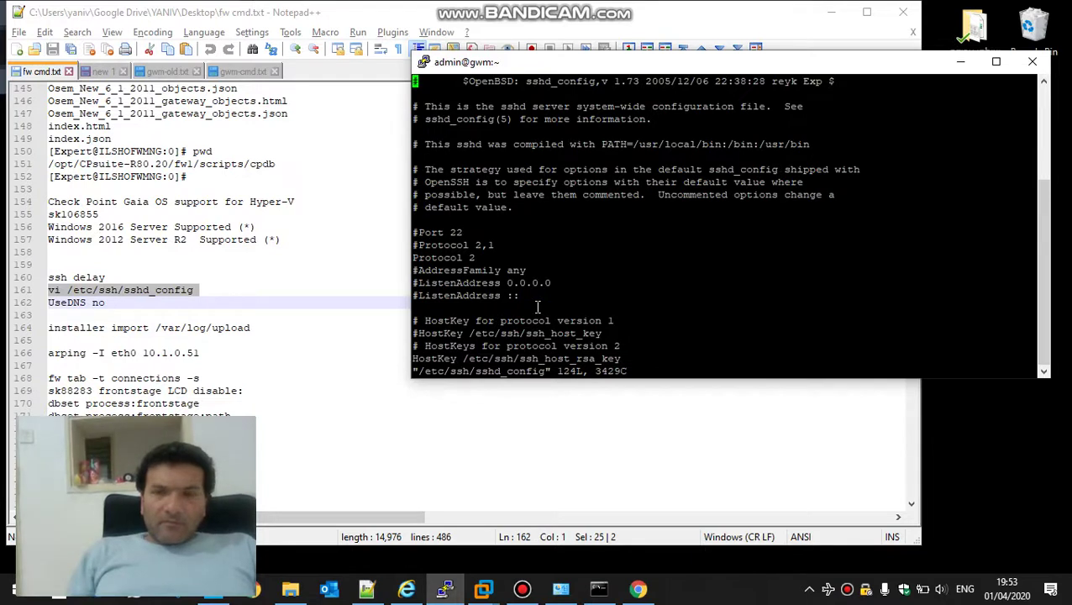
Copy the word UseDNS from the notes and search for it in sshd_config
type("/")
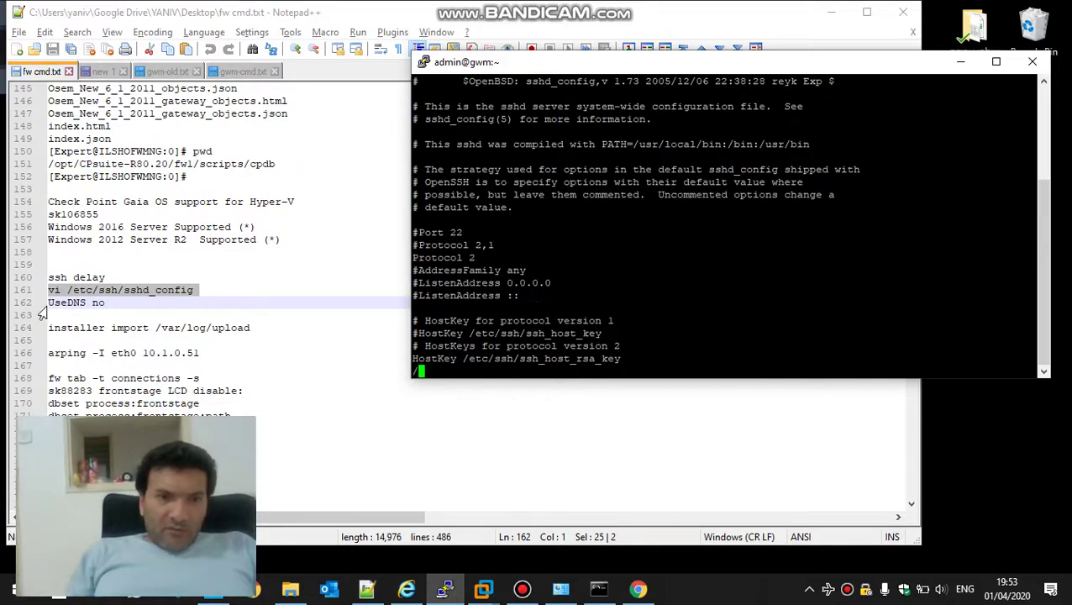
left_click(39, 308)
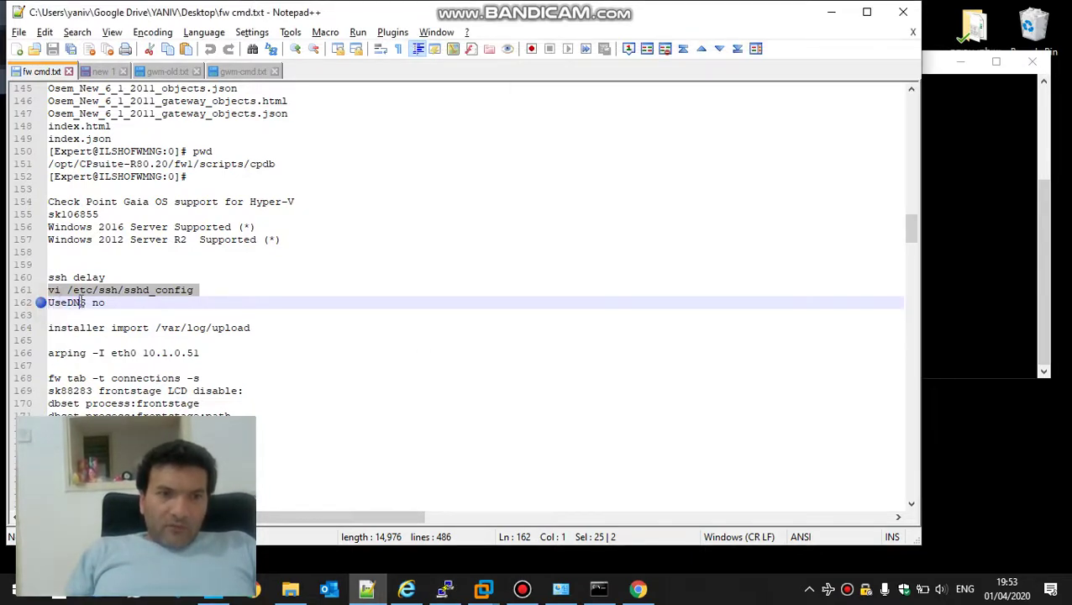
key("Right")
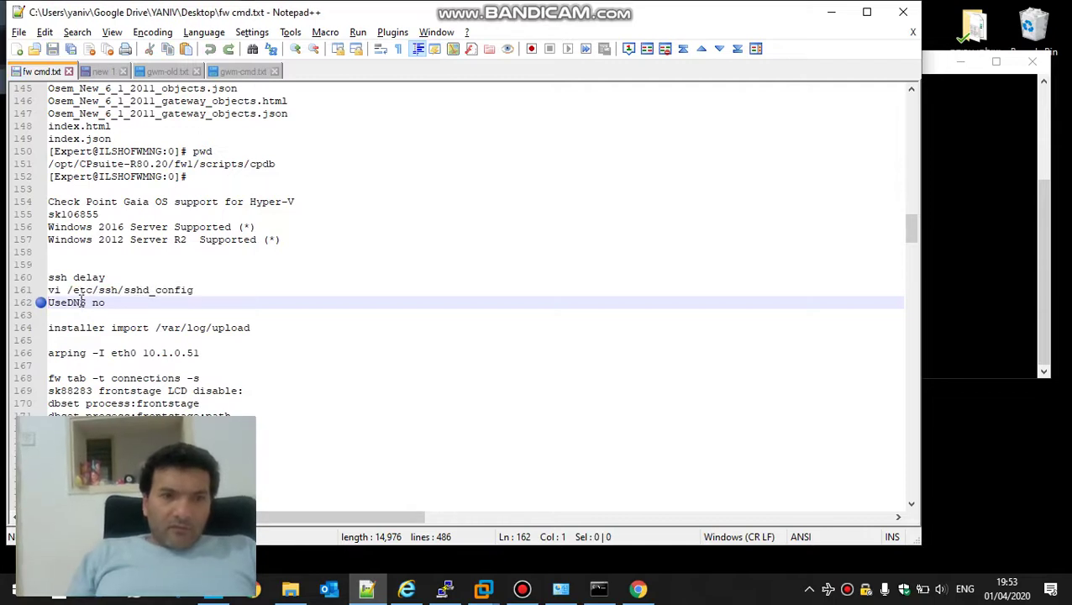
key("shift+Right")
key("shift+Right")
key("shift+Right")
key("shift+Right")
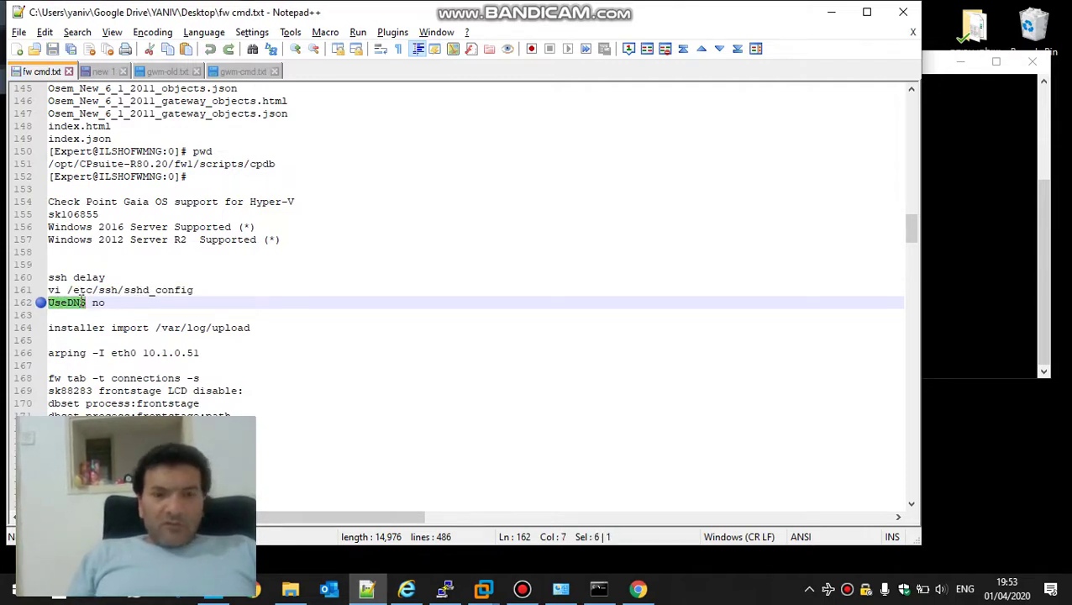
key("Delete")
key("ctrl+z")
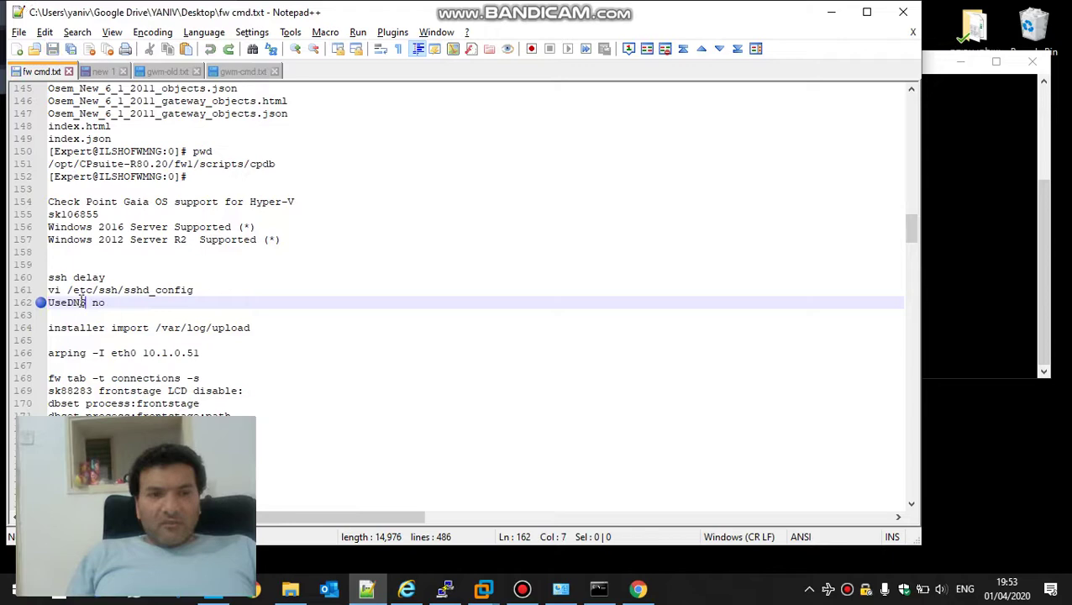
key("shift+Left")
key("shift+Left")
key("shift+Left")
key("shift+Left")
key("shift+Left")
key("shift+Left")
key("ctrl+c")
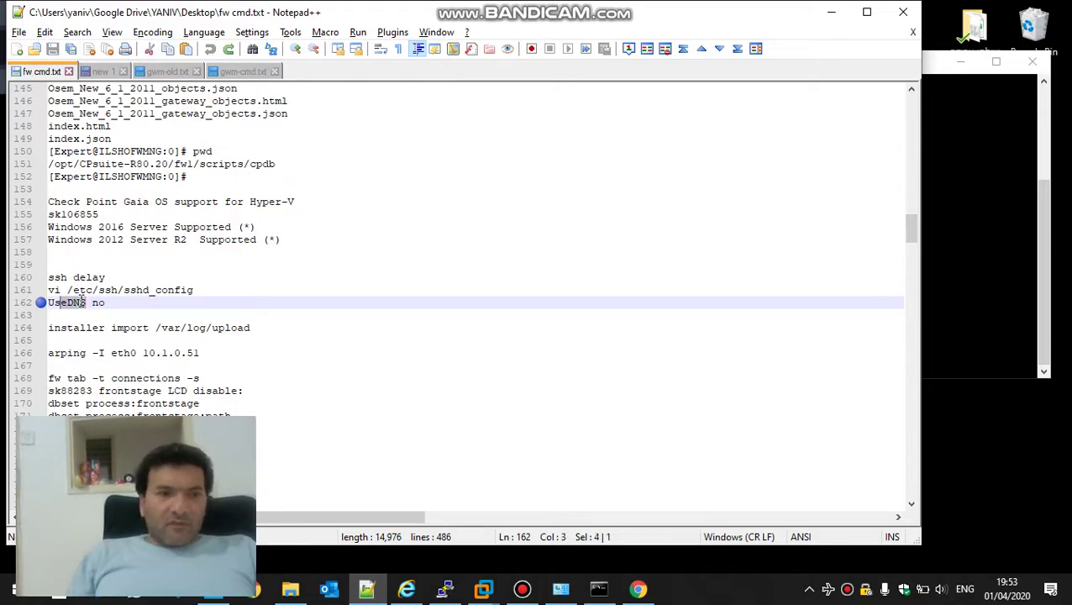
key("alt+Tab")
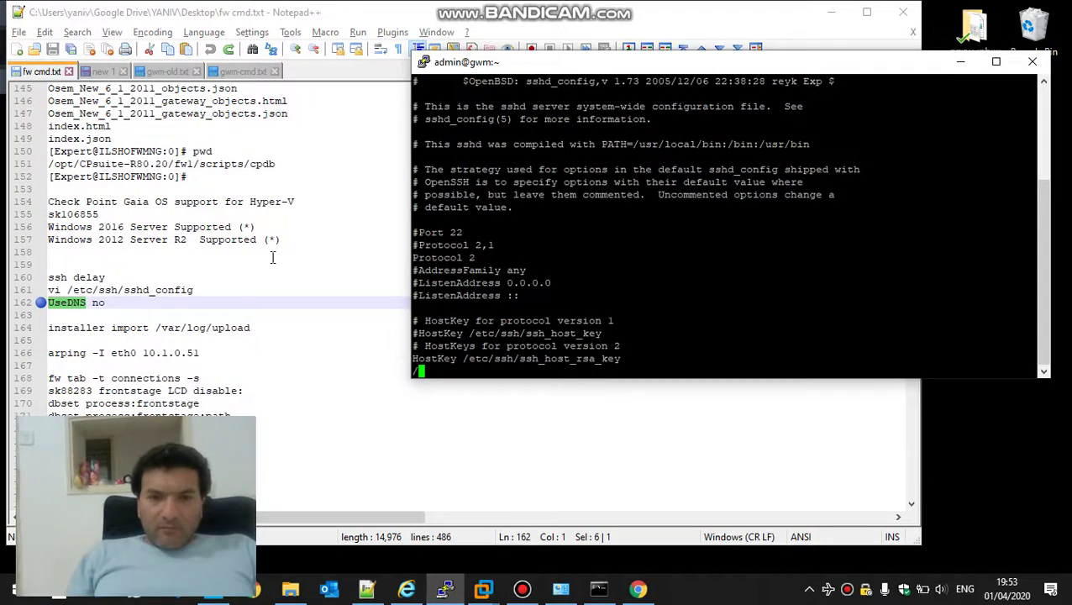
right_click(522, 209)
key("Return")
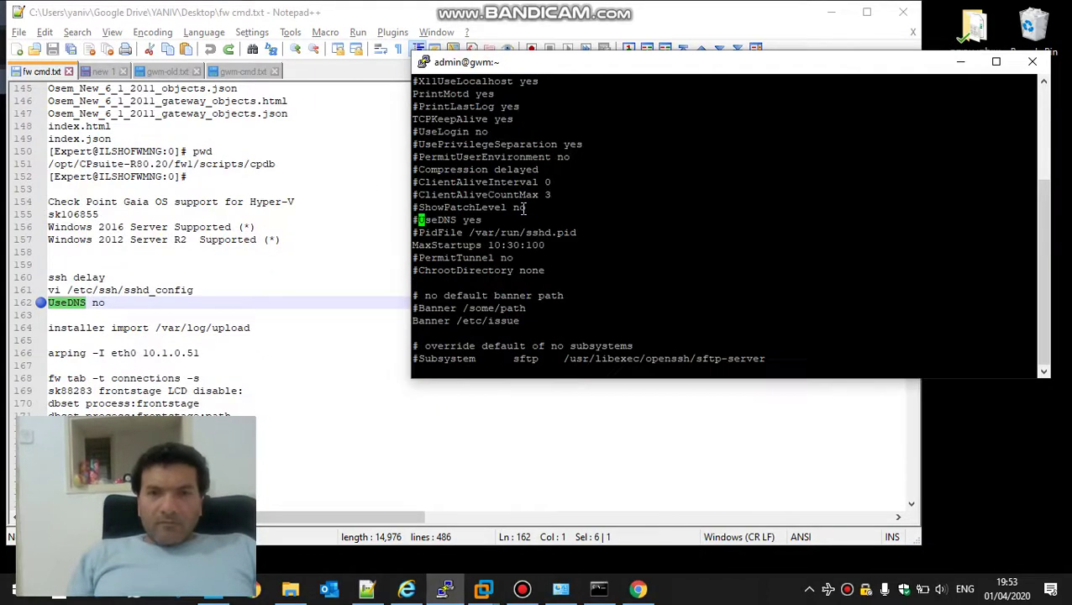
Uncomment the line, change it to 'UseDNS no', and save with :wq!
key("x")
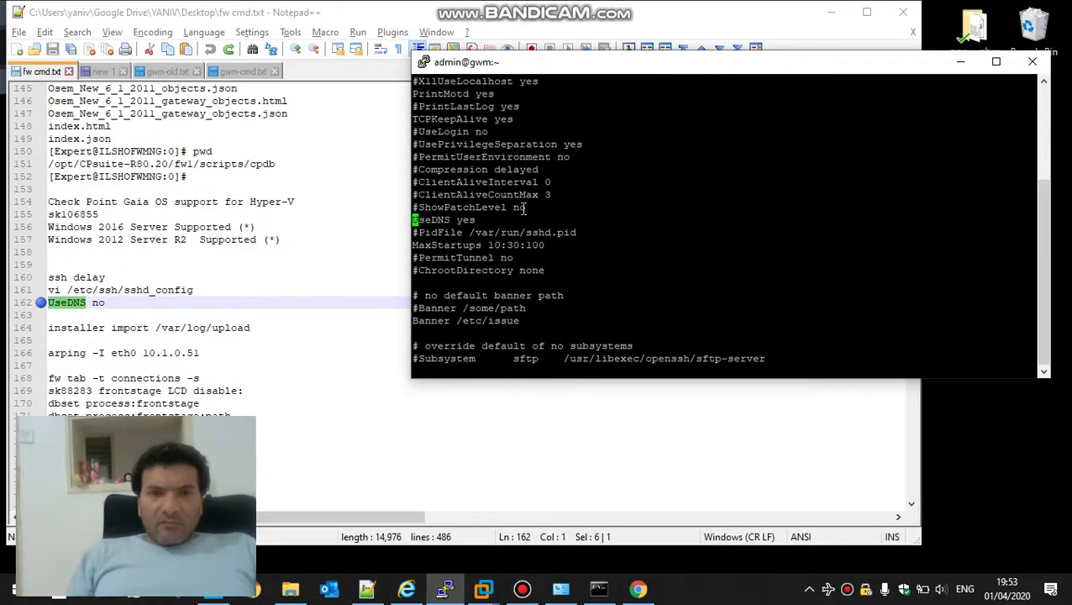
key("Right")
key("Right")
key("Right")
key("Right")
key("Right")
key("Right")
key("Right")
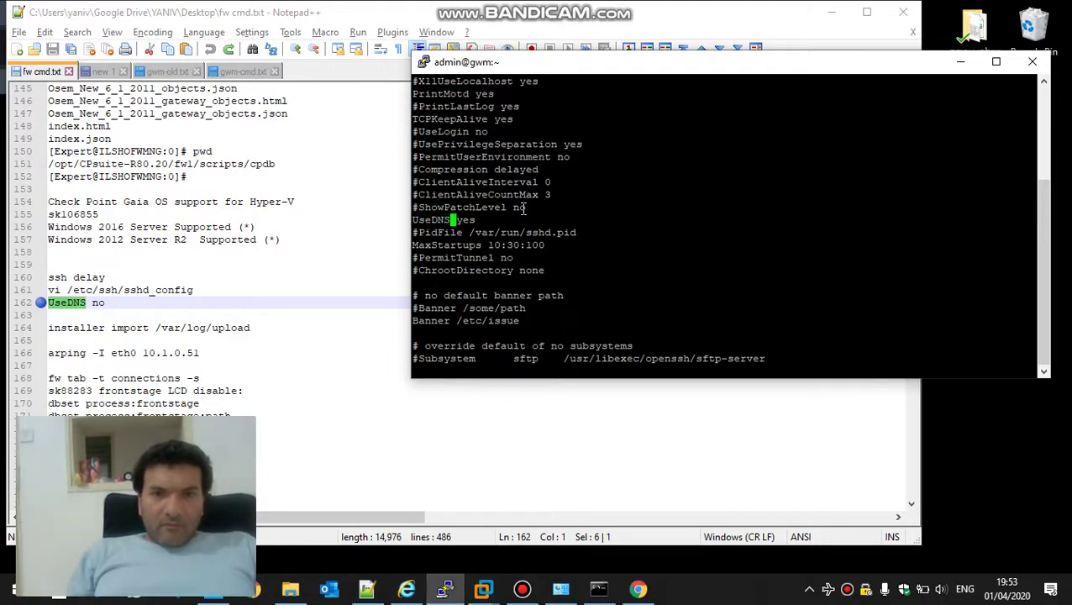
type("a")
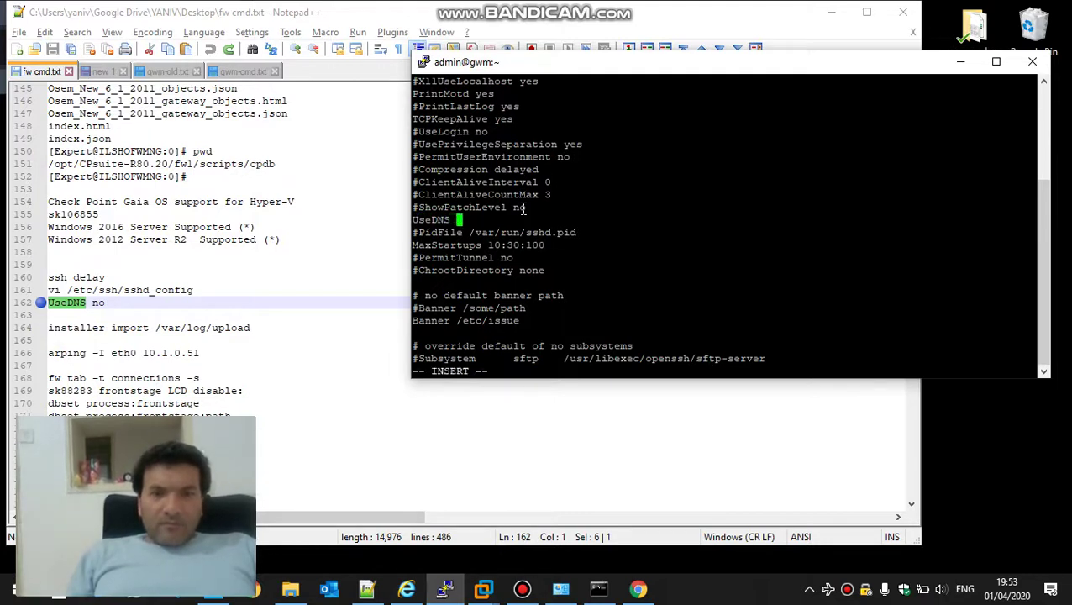
type("no")
key("Escape")
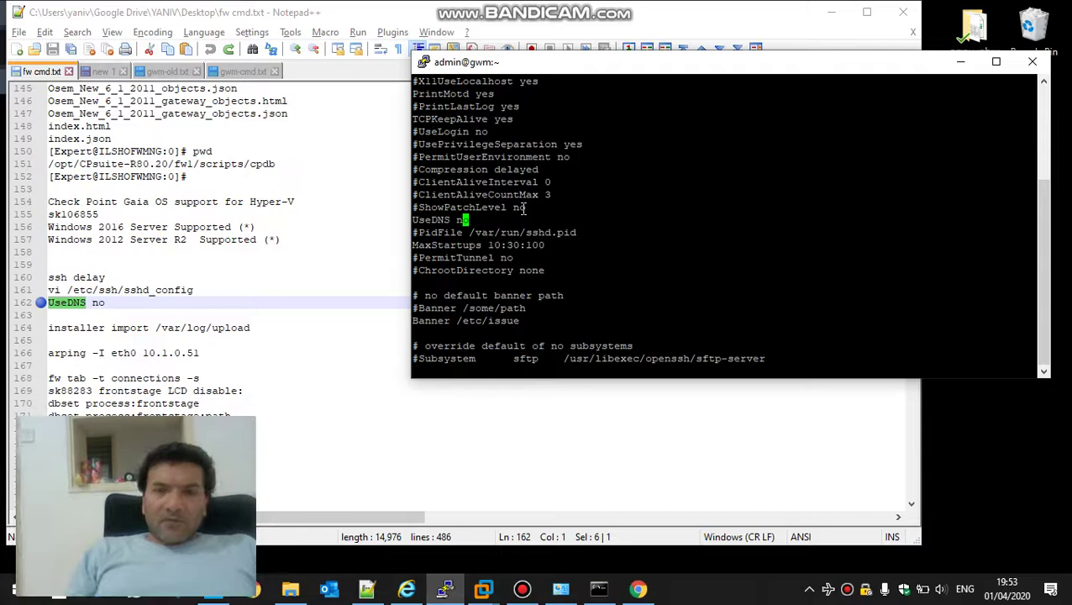
type(":wq!")
key("Return")
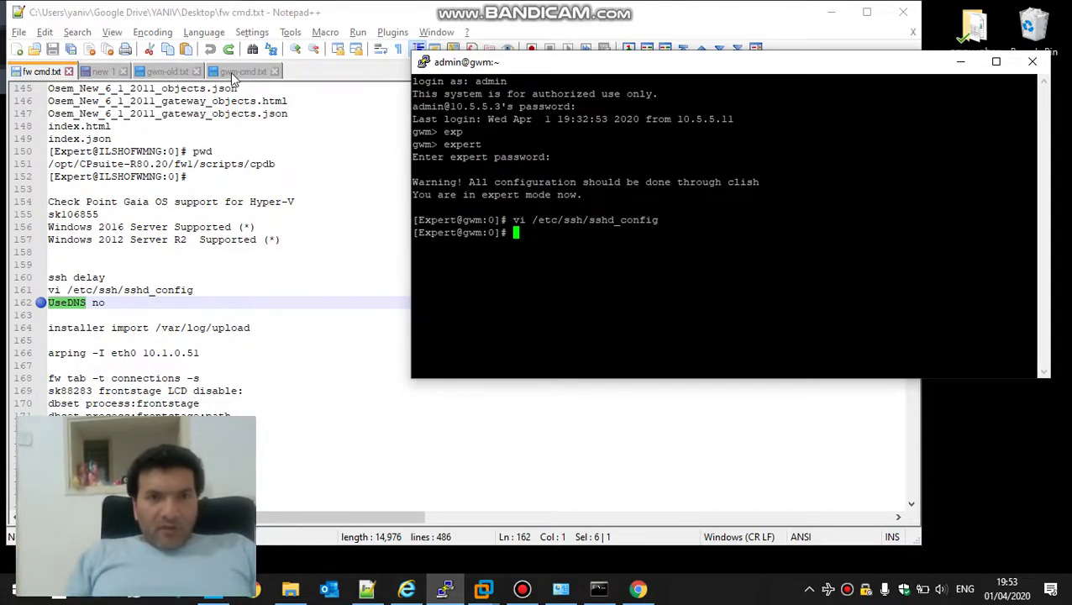
Enter clish on the gateway and run the eth0 interface commands from gwm-cmd.txt
left_click(233, 73)
key("Up")
key("Up")
key("Up")
key("Up")
key("Up")
key("Up")
key("Up")
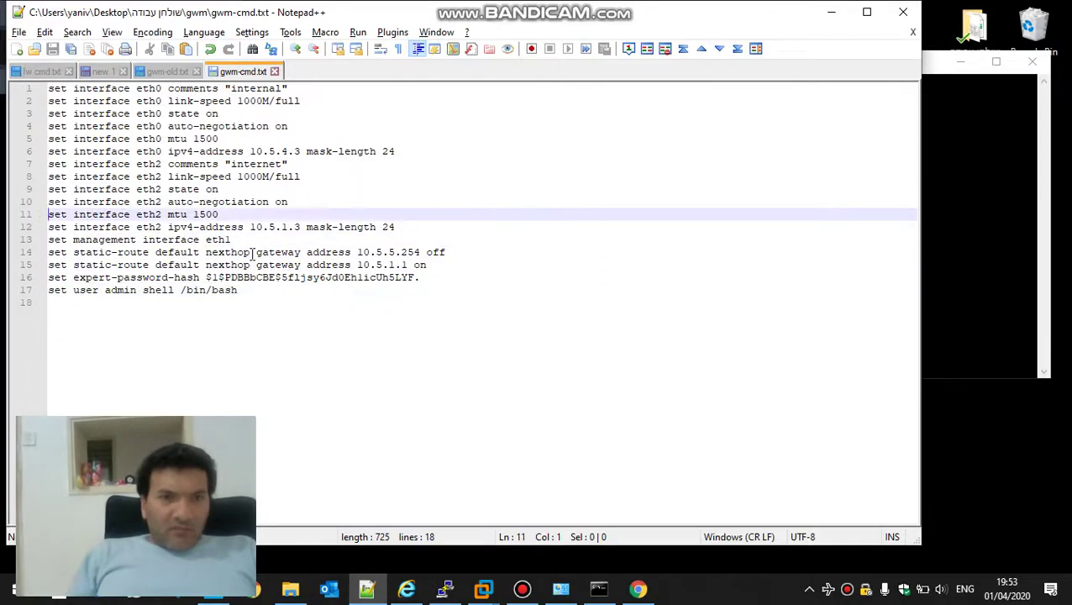
key("Up")
key("Up")
key("Up")
key("Up")
key("Up")
key("Up")
key("Up")
key("Up")
key("Up")
key("Up")
key("shift+Down")
key("shift+Down")
key("shift+Down")
key("shift+Down")
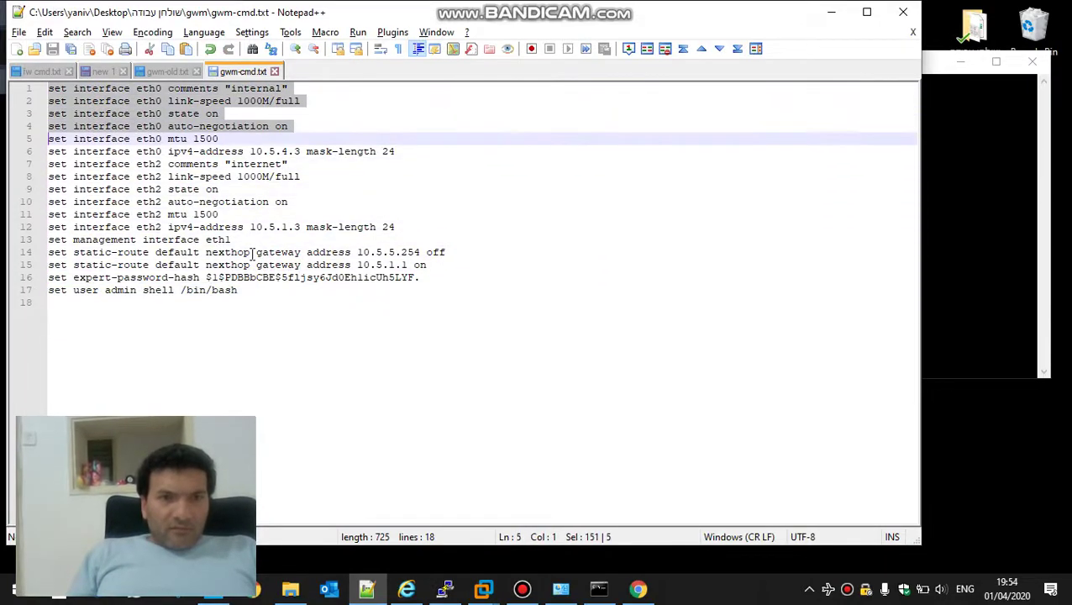
key("shift+Down")
key("shift+Down")
key("ctrl+c")
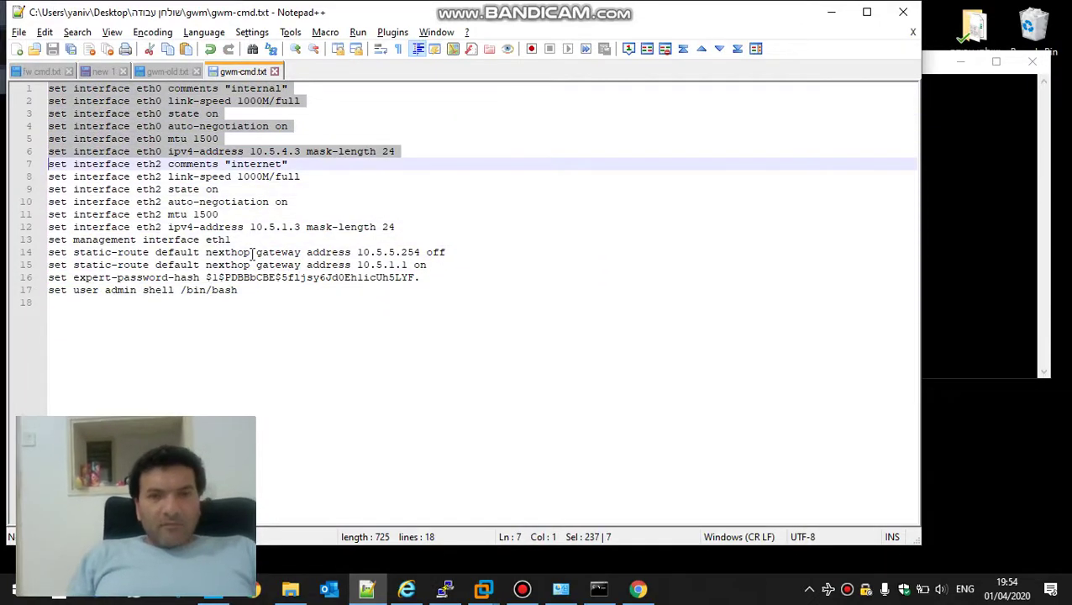
key("alt+Tab")
key("Return")
key("Return")
key("Return")
key("Return")
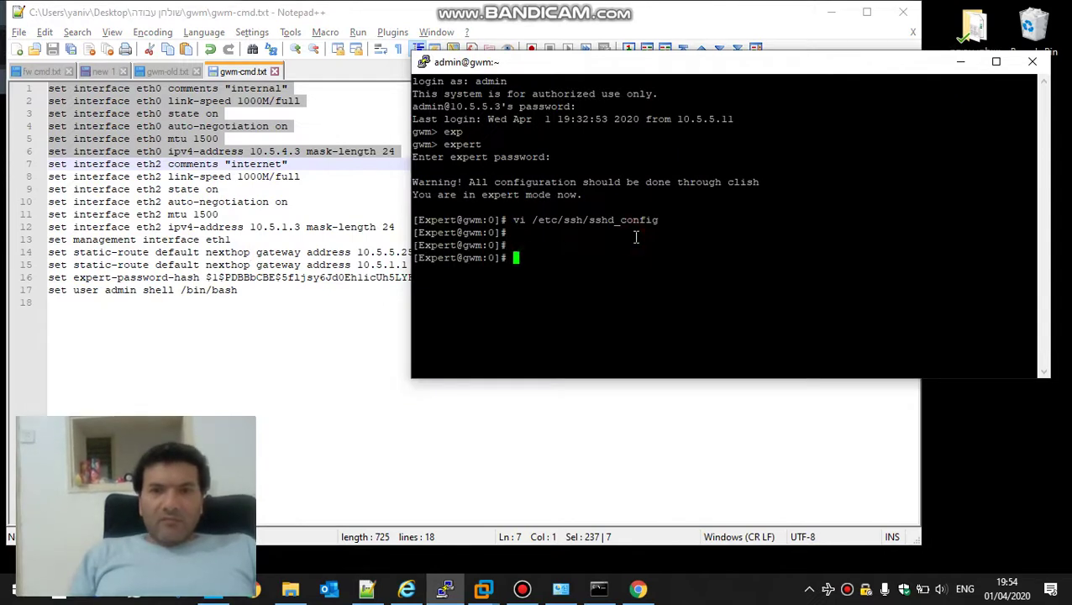
type("clish")
key("Return")
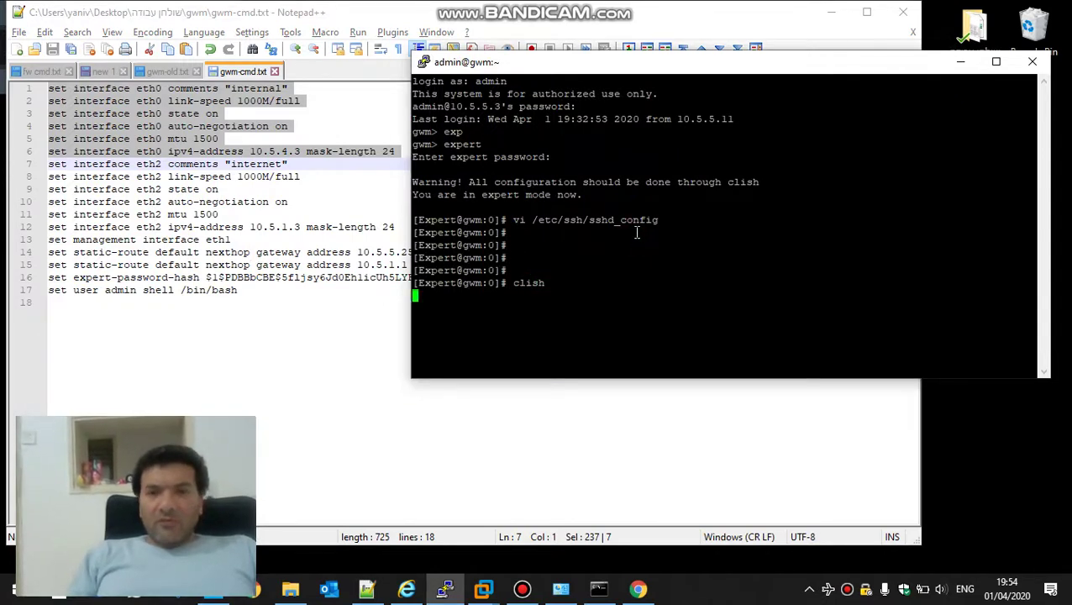
type("exit")
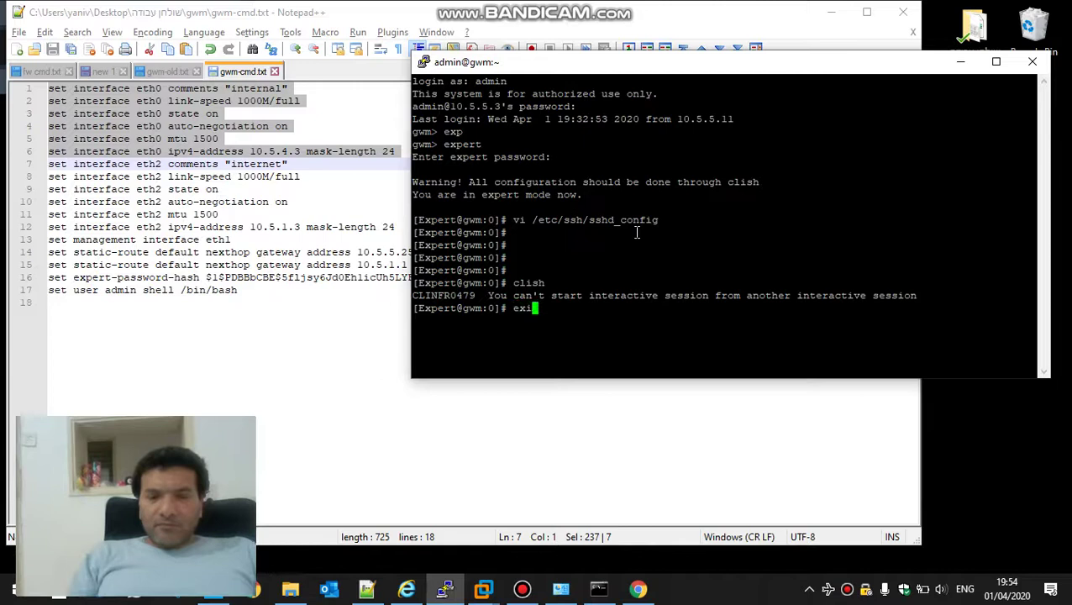
key("Return")
right_click(637, 233)
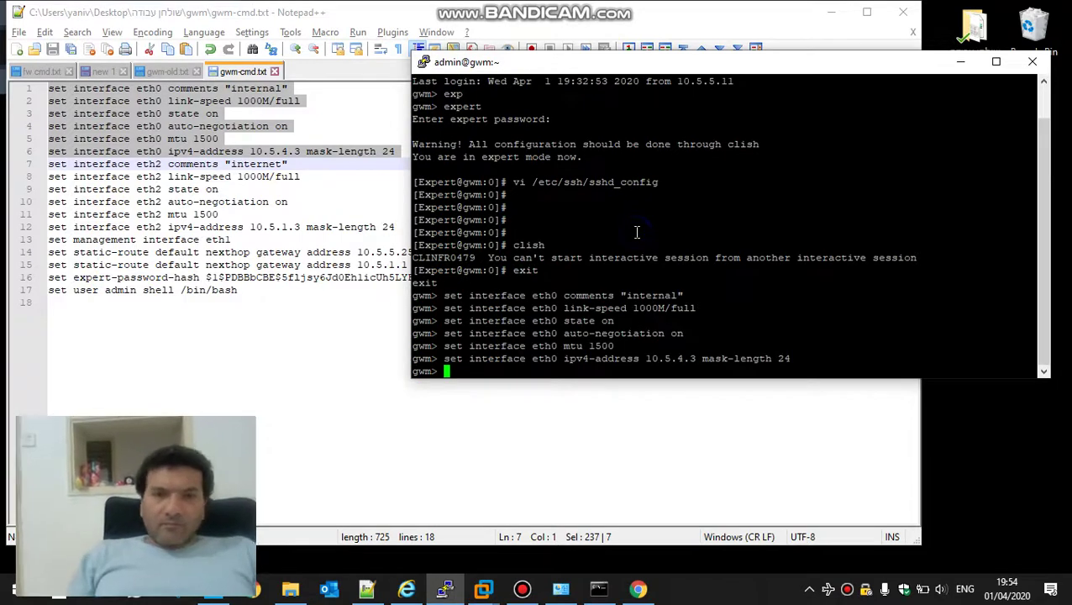
Run the eth2 interface, management interface and first static-route commands from lines 7–14
left_click(181, 166)
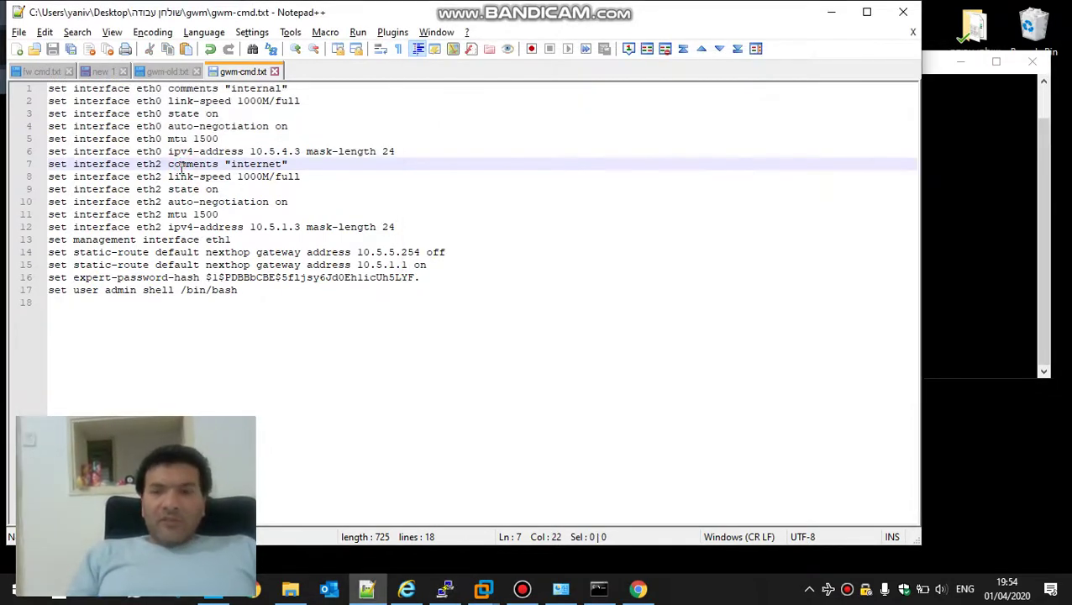
key("shift+Down")
key("shift+Down")
key("shift+Down")
key("shift+Down")
key("shift+Down")
key("shift+Down")
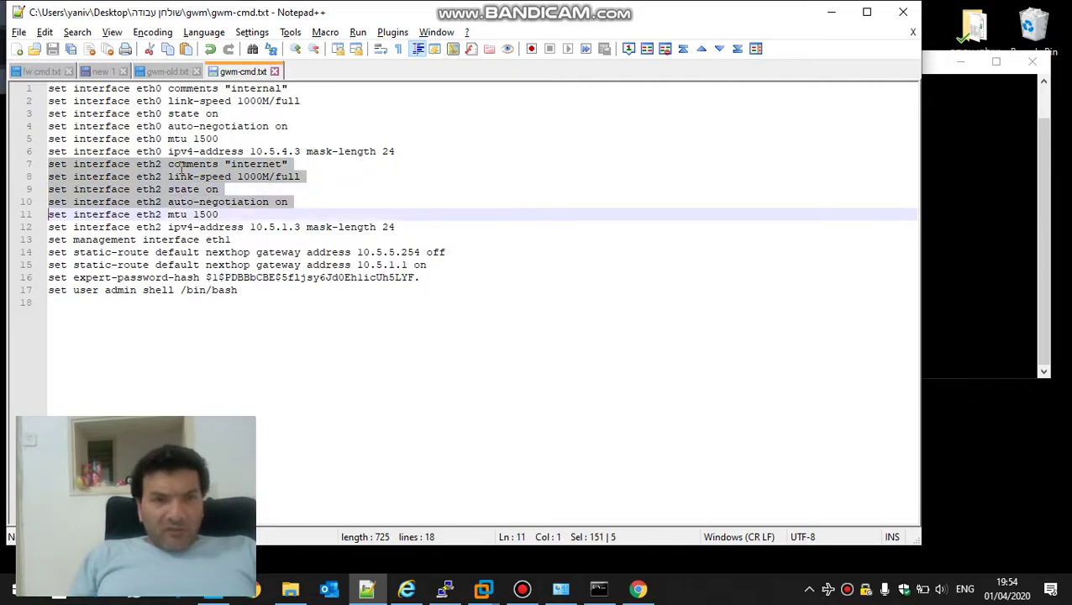
key("ctrl+c")
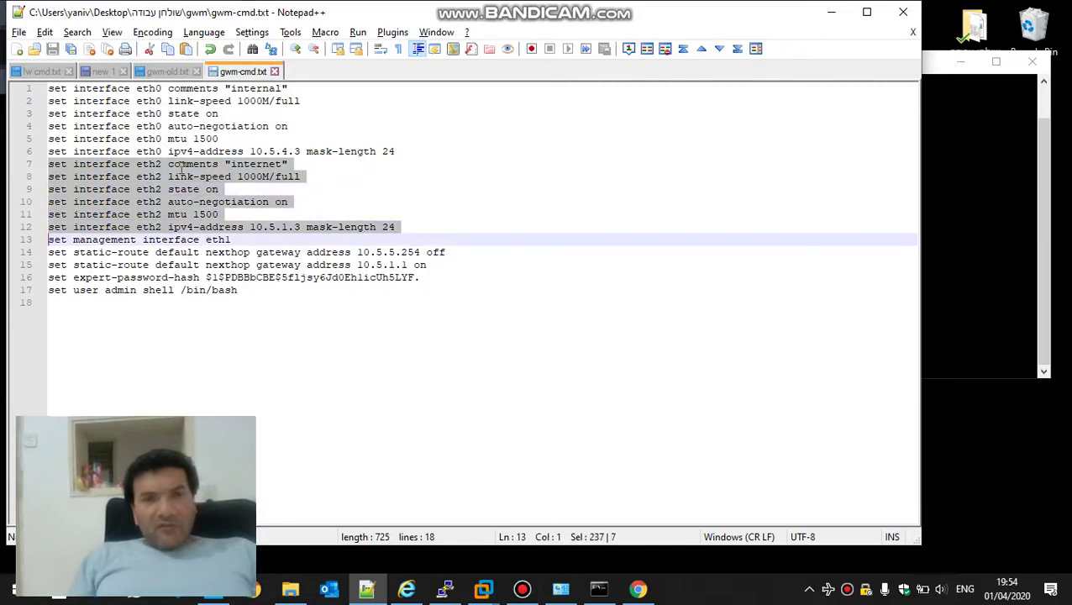
key("alt+Tab")
right_click(608, 139)
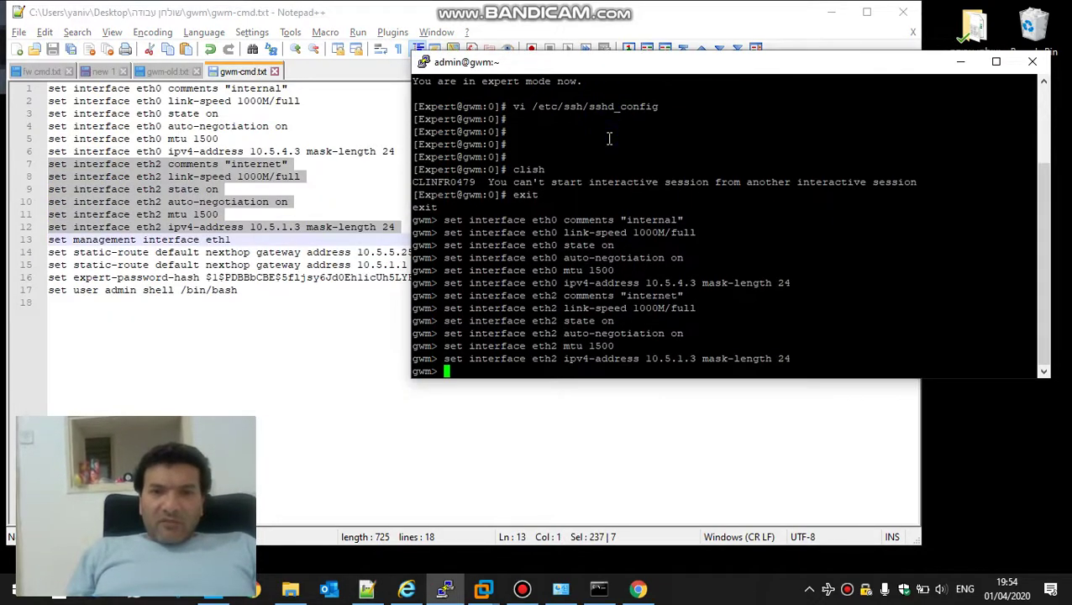
left_click(60, 239)
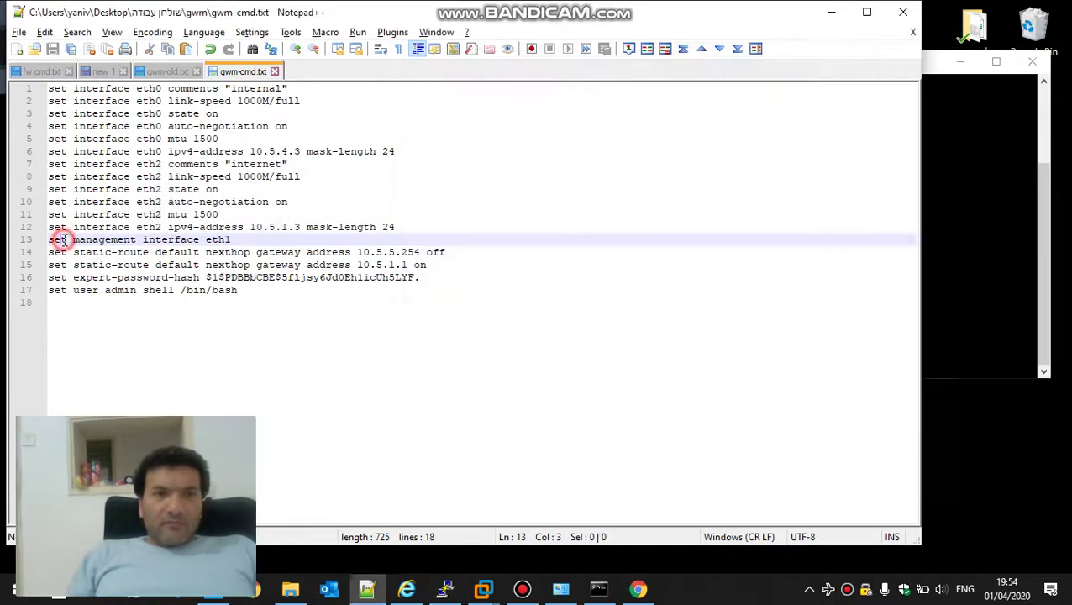
key("shift+Down")
key("shift+Down")
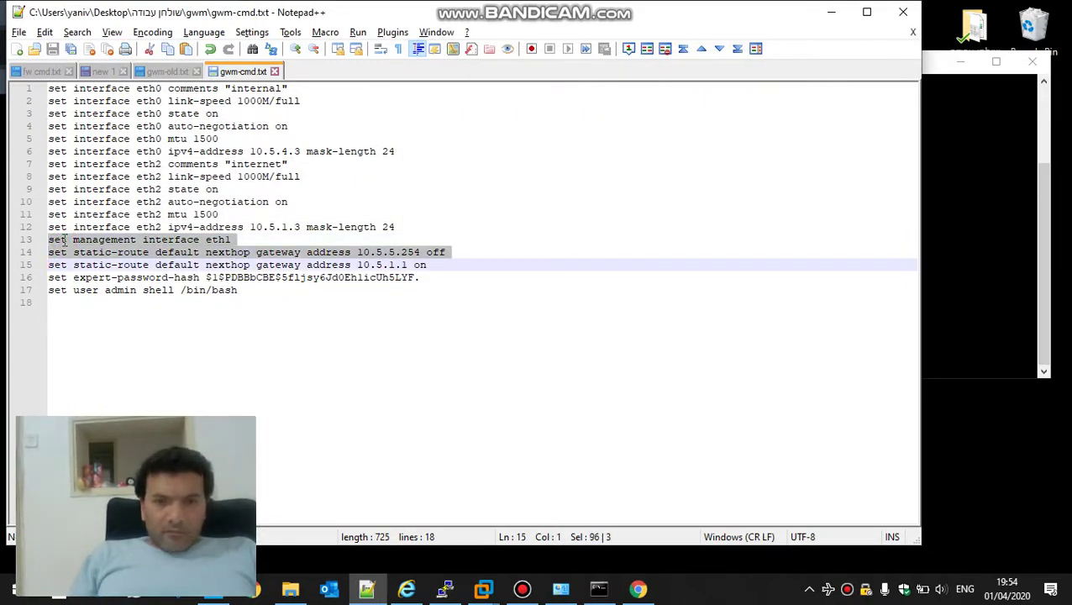
key("alt+Tab")
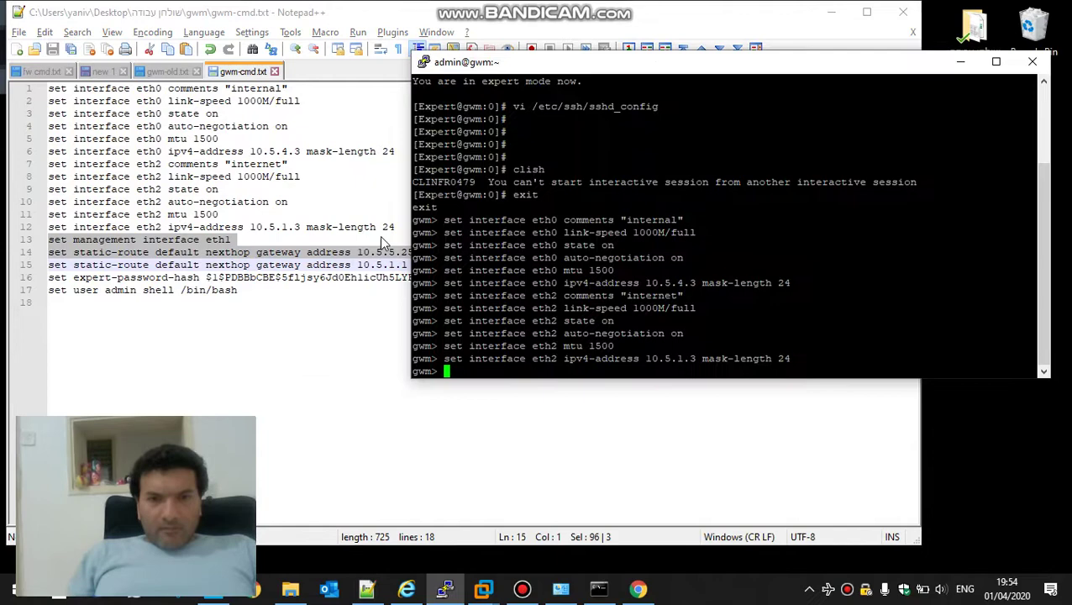
right_click(464, 270)
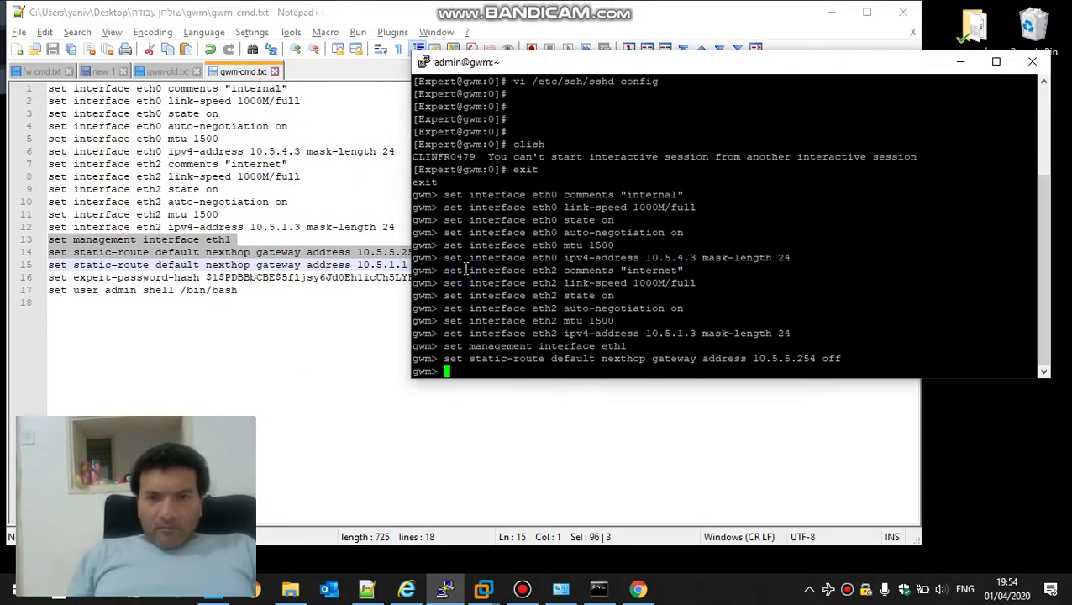
Run the default route, expert password and admin shell commands, then save config
left_click(50, 264)
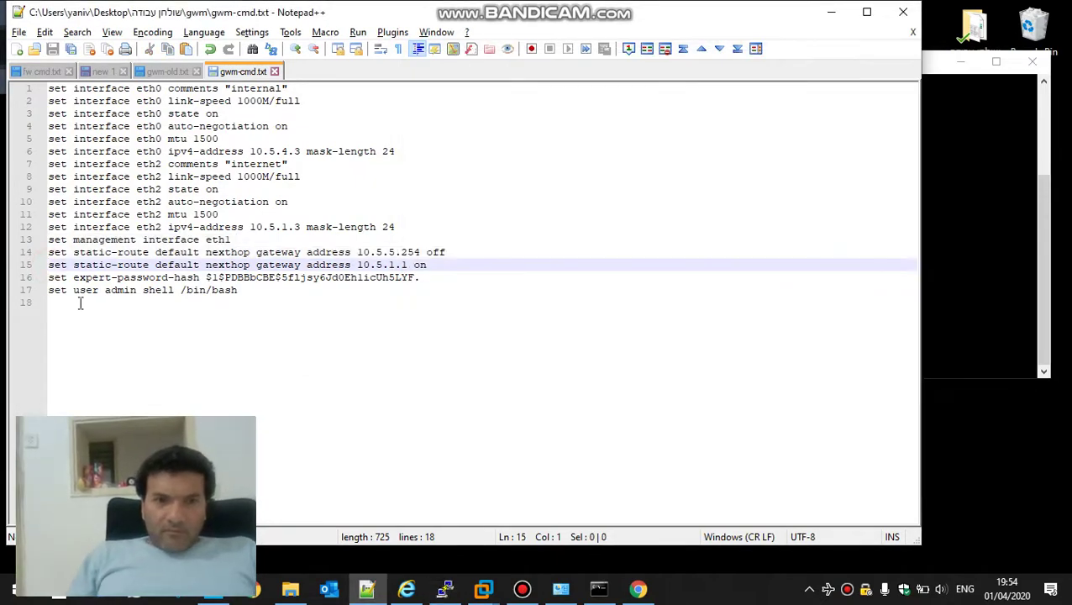
key("shift+Down")
key("shift+Down")
key("shift+Down")
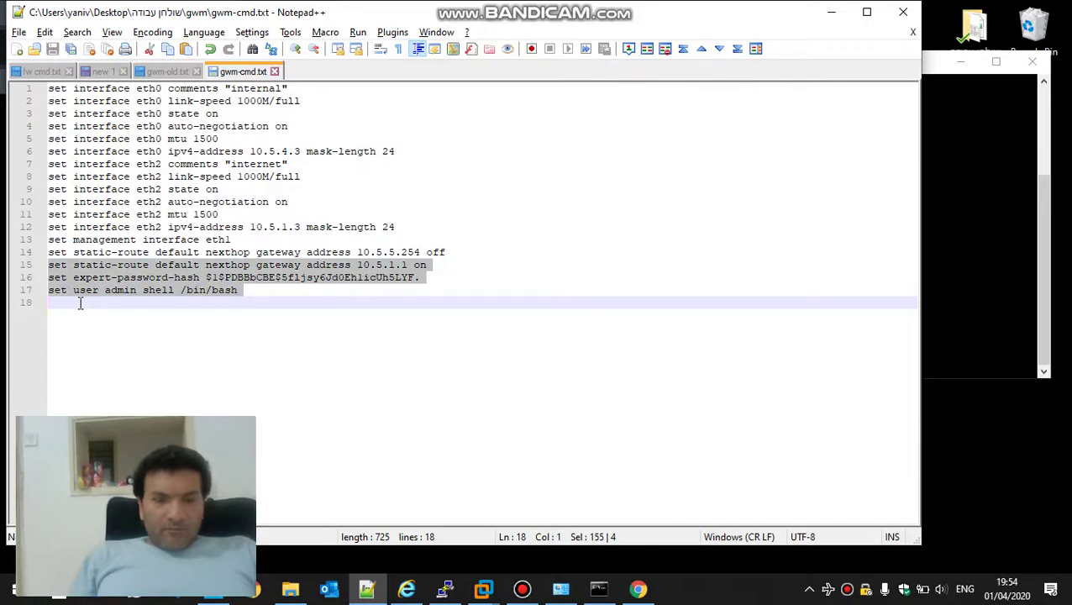
key("ctrl+c")
key("alt+Tab")
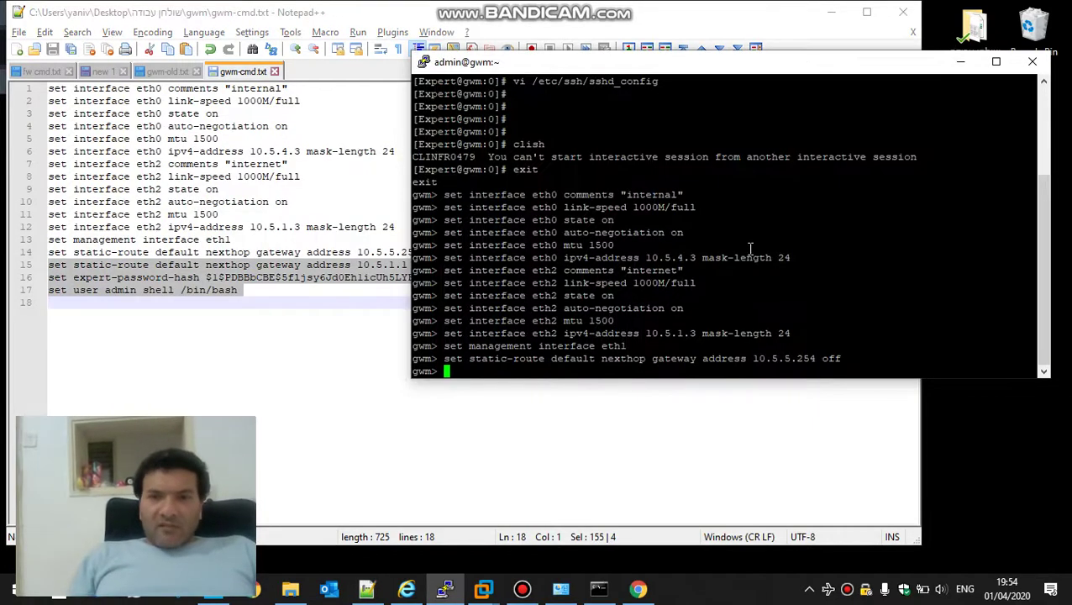
right_click(750, 248)
type("sav")
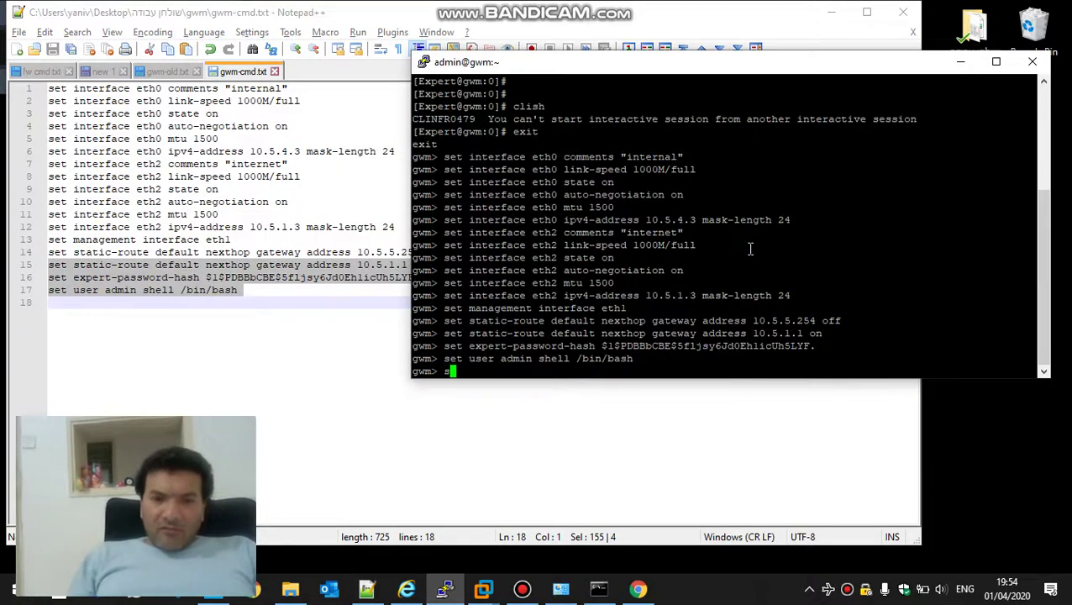
type("e ")
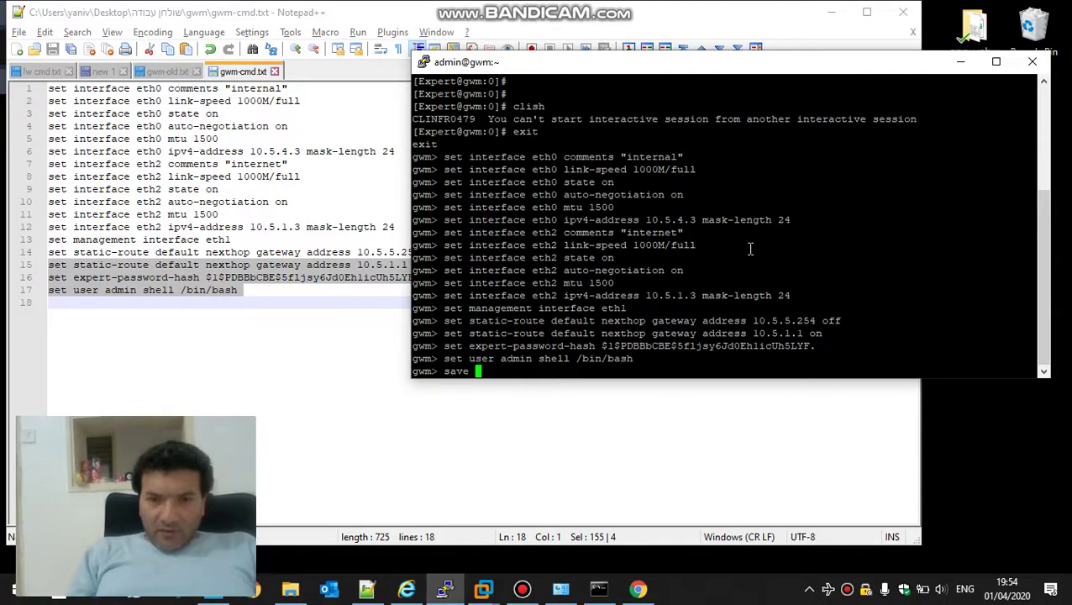
type("config")
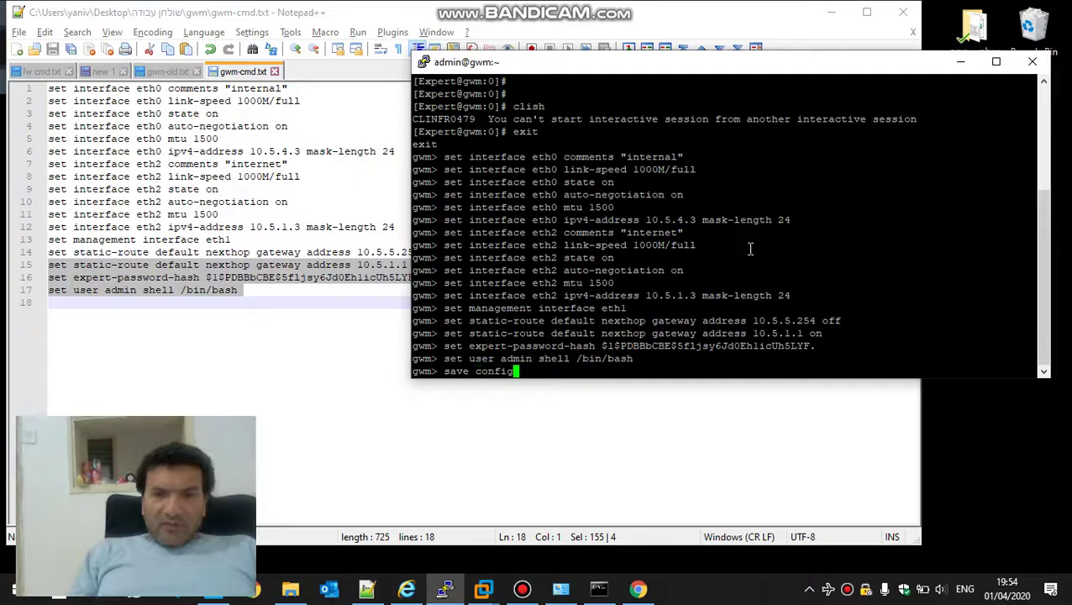
key("Return")
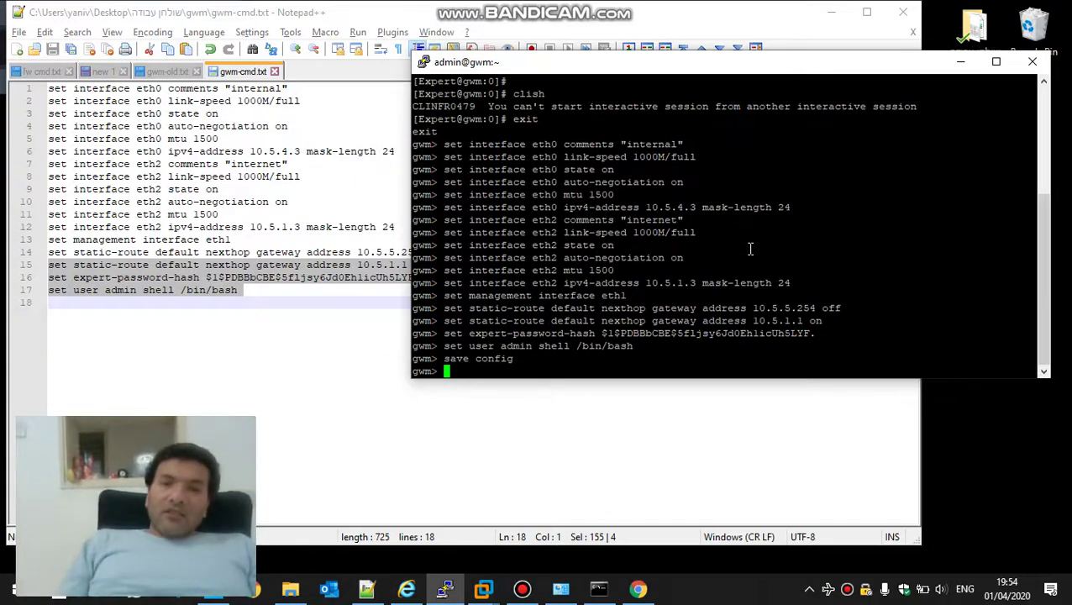
Return to expert mode by running expert and entering the expert password
type("e")
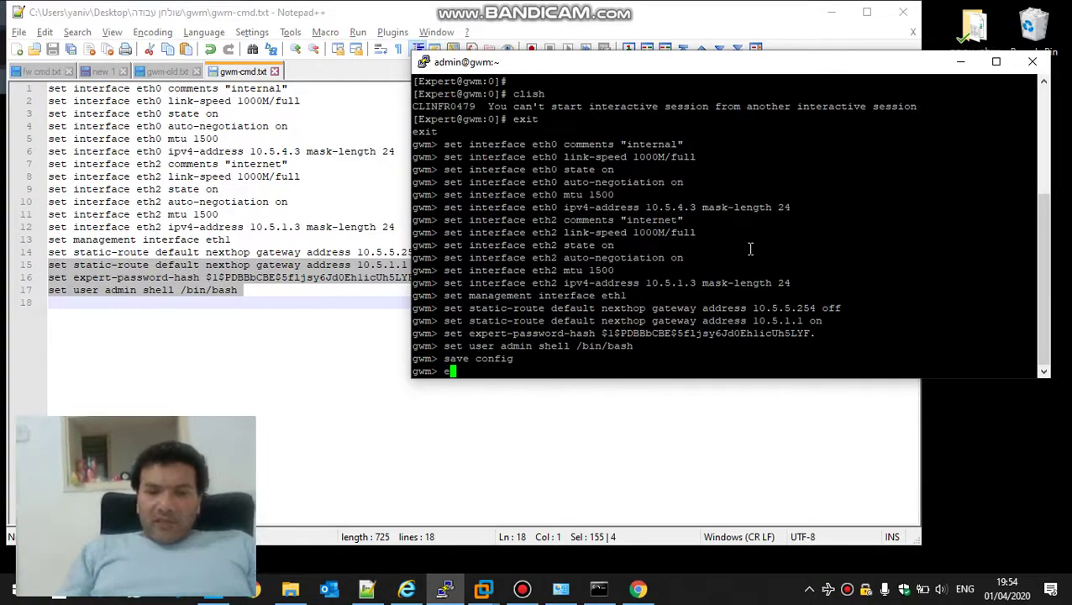
type("x")
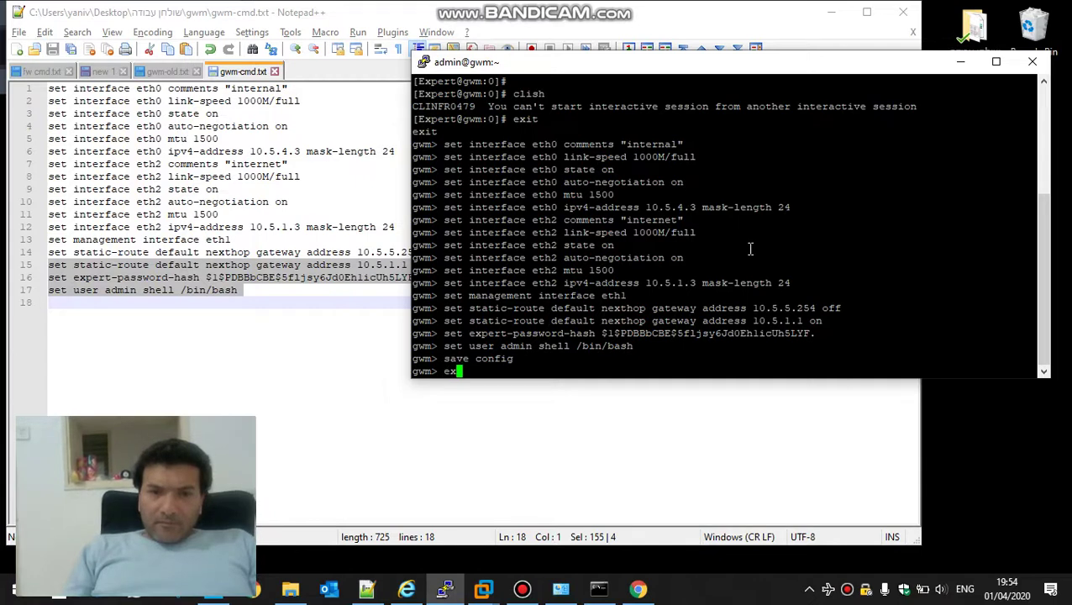
key("BackSpace")
key("BackSpace")
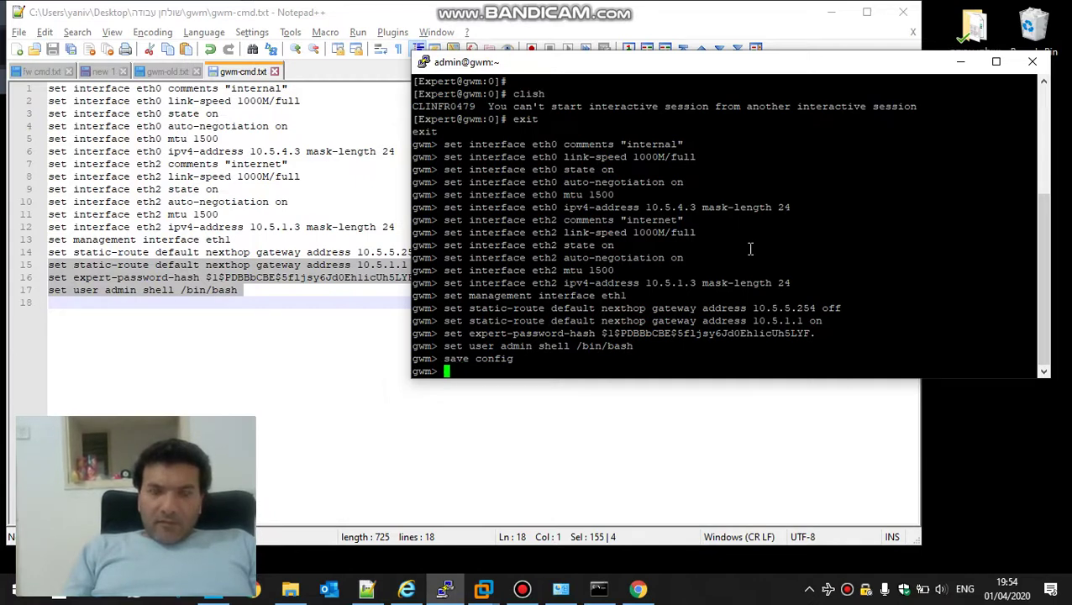
type("exp")
key("Tab")
key("Return")
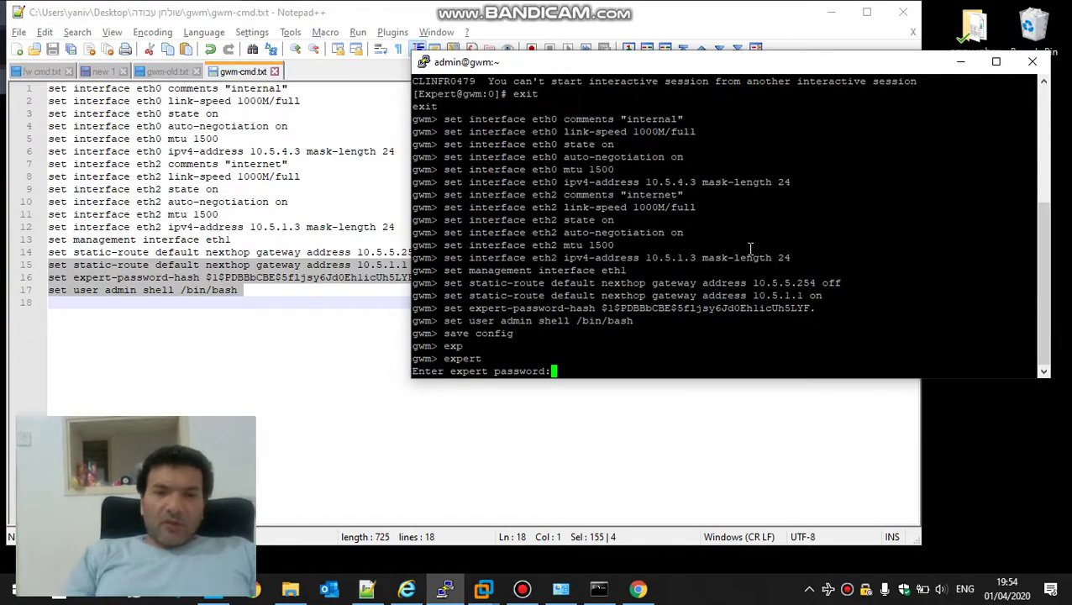
key("Return")
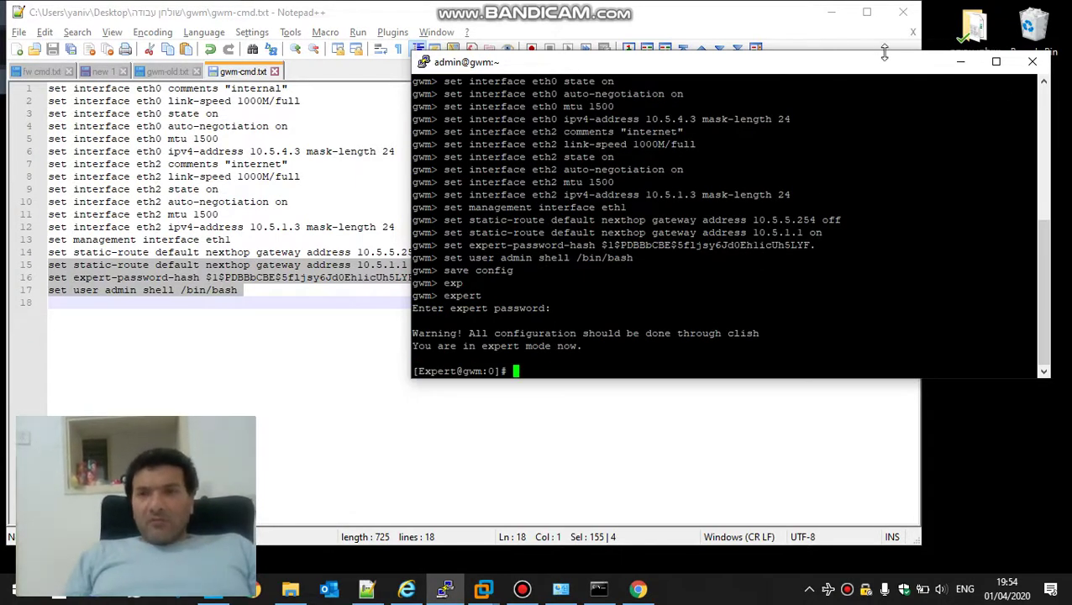
Launch SmartDashboard R77.30 and log in to 10.5.5.3, approving the changed fingerprint
left_click(830, 11)
left_click(557, 25)
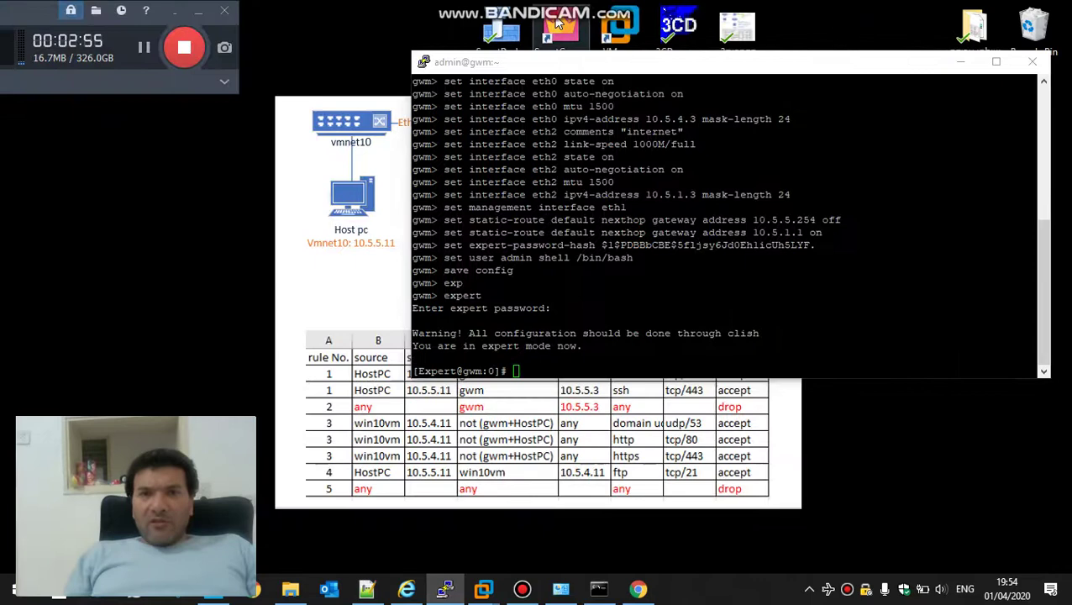
double_click(557, 25)
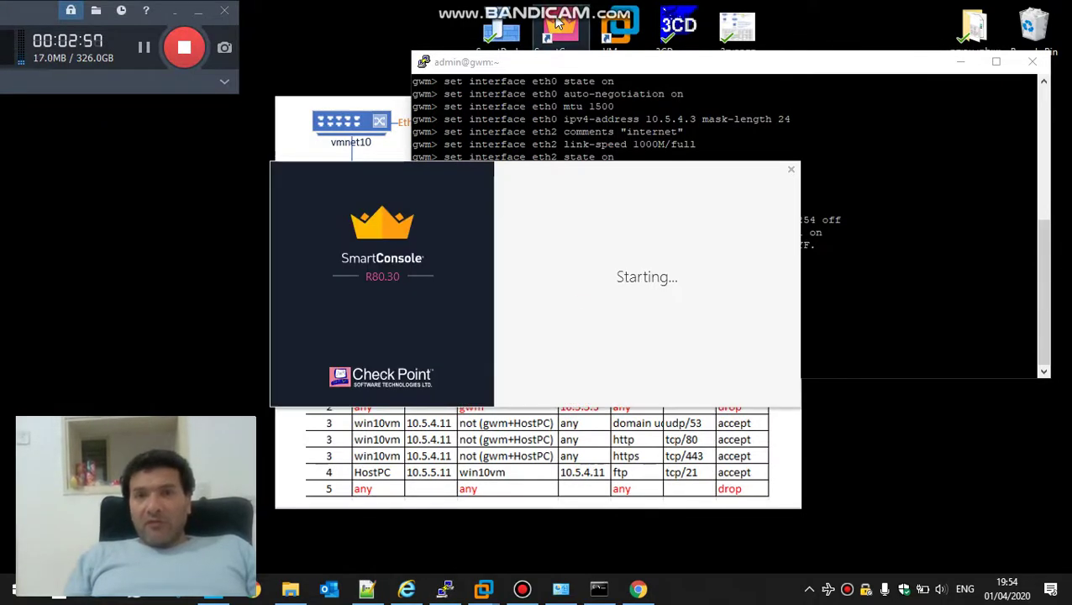
left_click(790, 171)
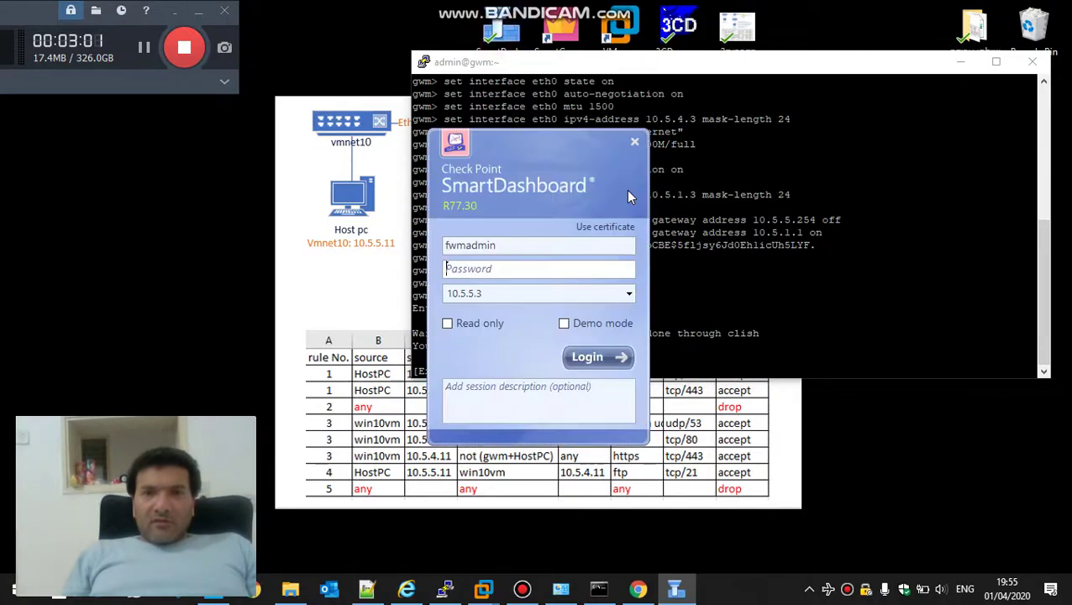
type("v")
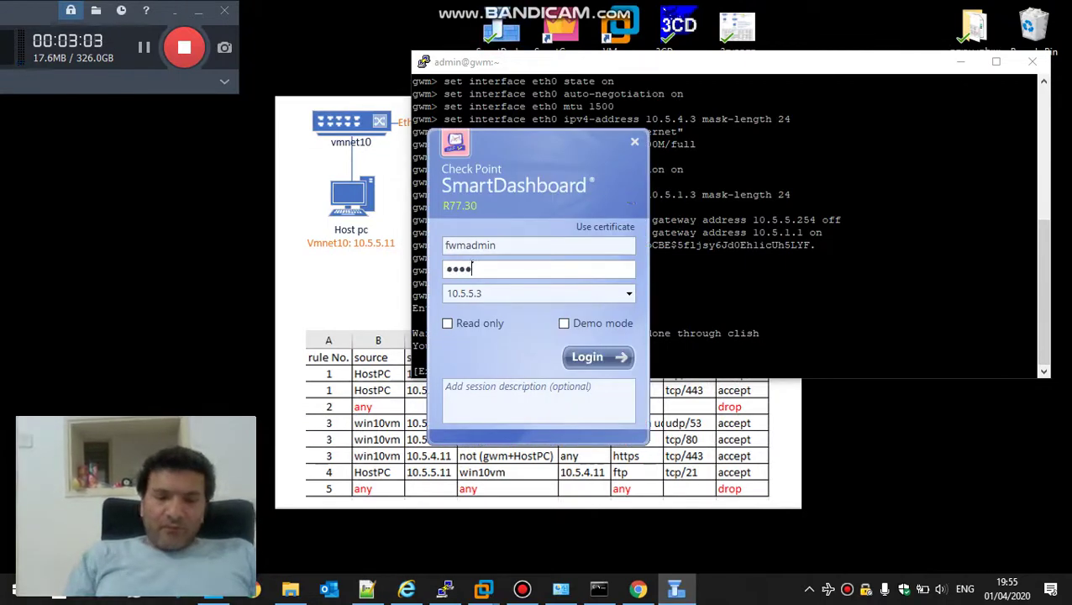
key("Return")
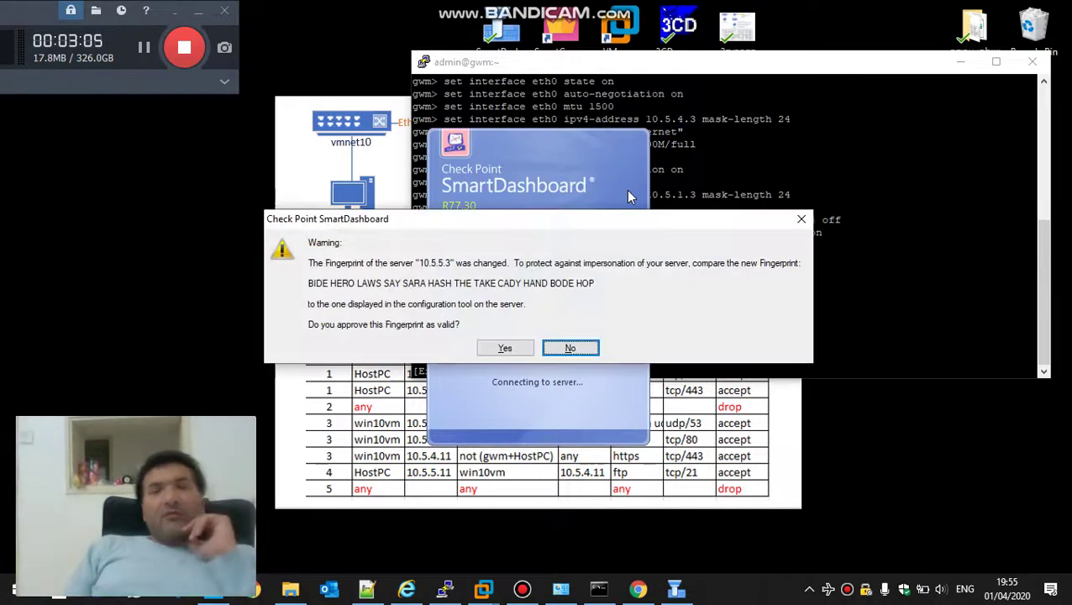
key("Return")
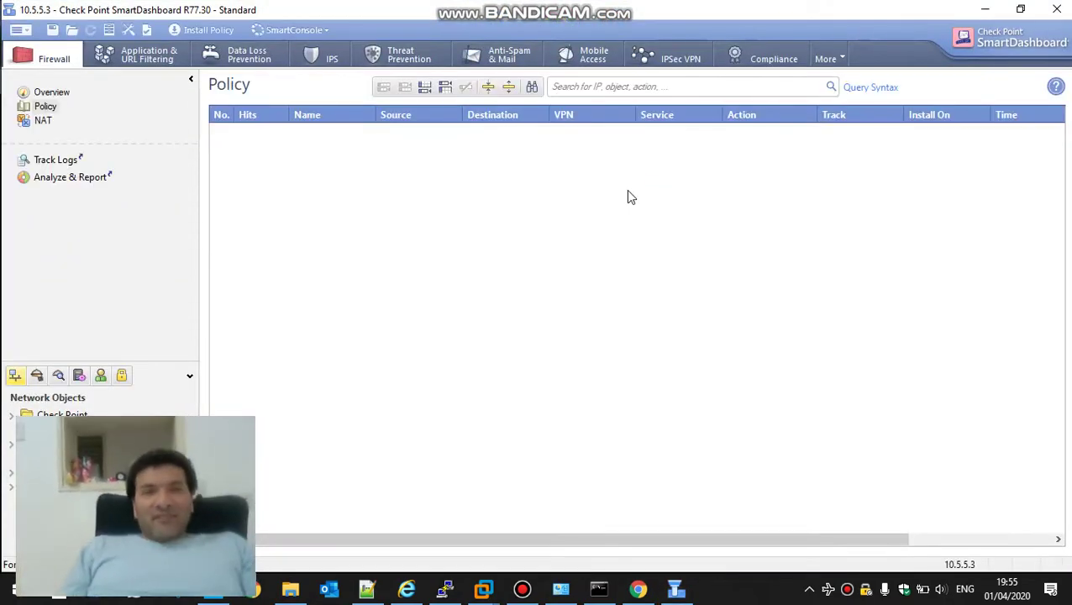
Check the empty Firewall policy and NAT tables, then close SmartDashboard without saving
left_click(42, 120)
left_click(44, 107)
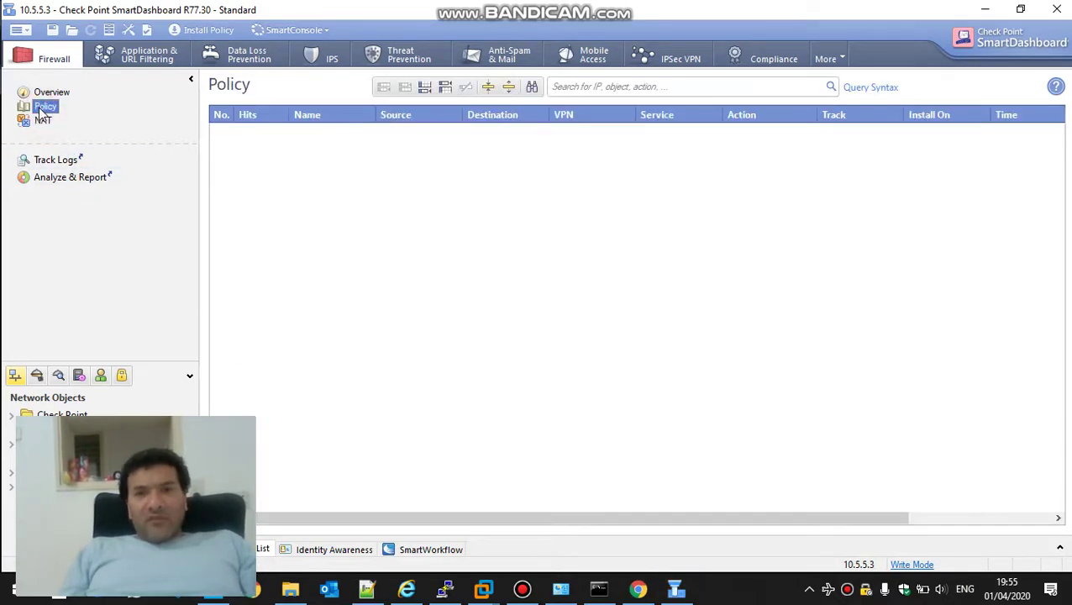
left_click(1056, 9)
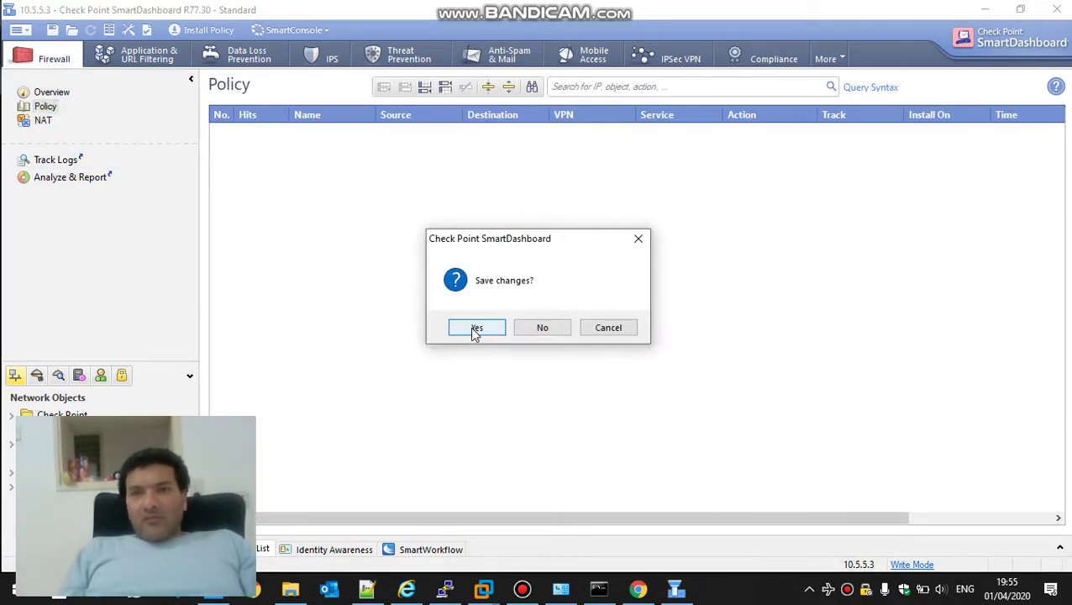
left_click(537, 335)
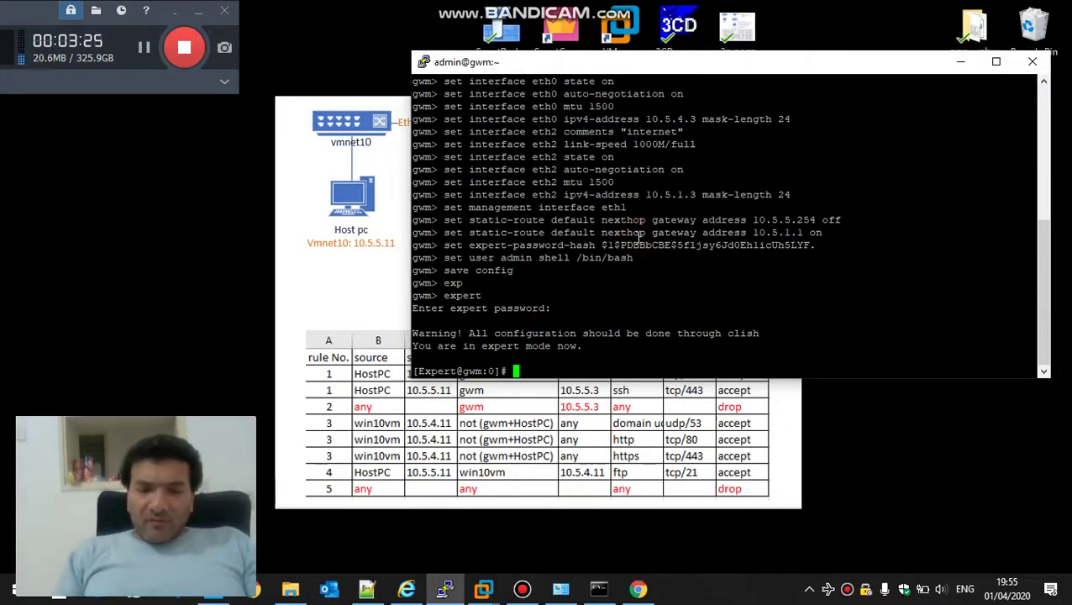
Change into the $FWDIR/bin/upgrade_tools directory
type("cd ")
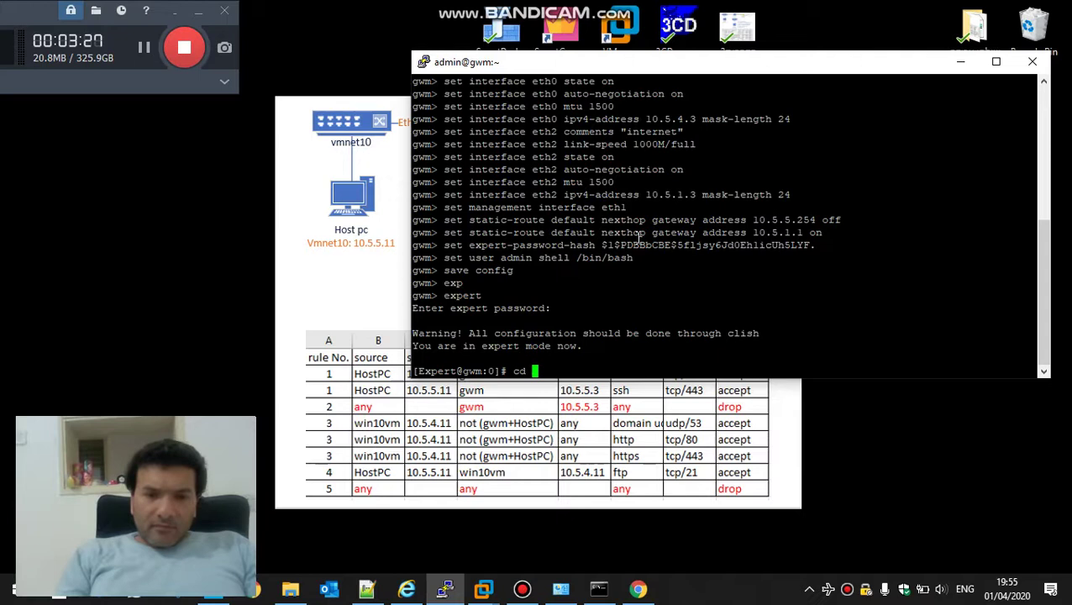
type("$FWDIR")
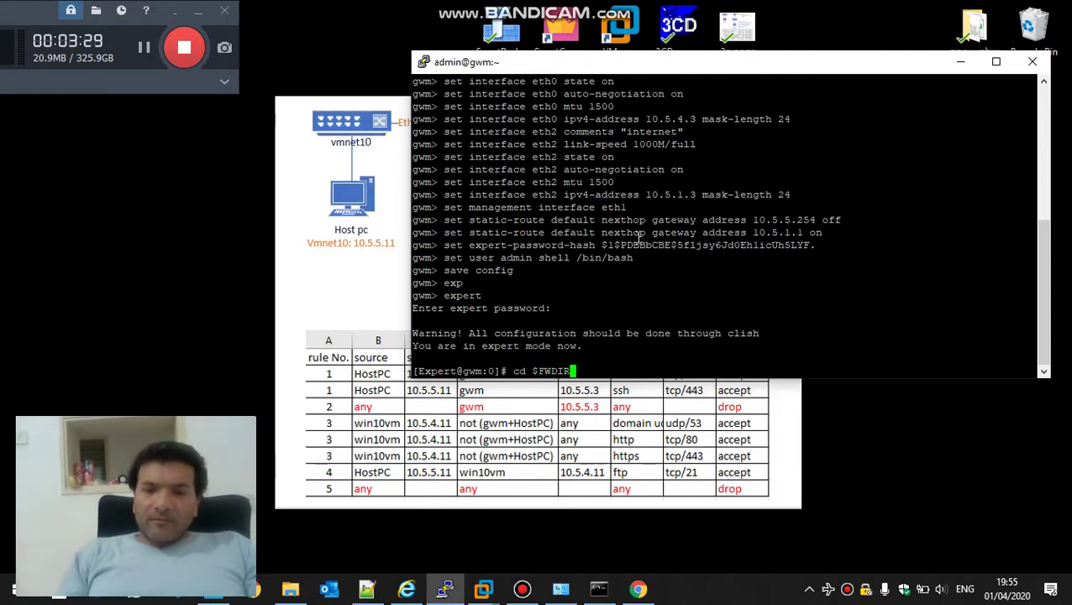
type("/bin/")
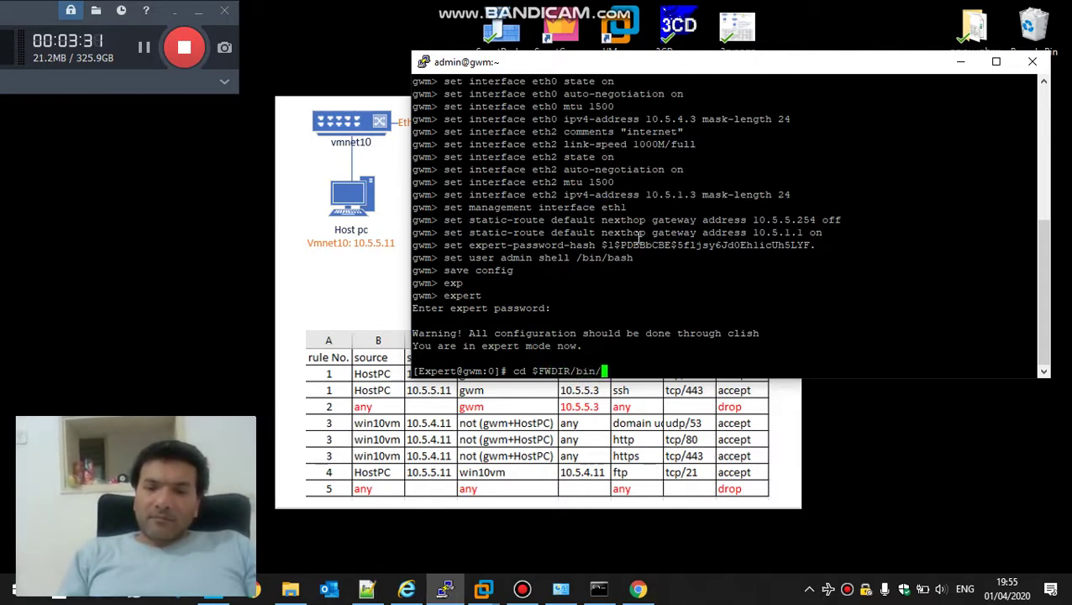
type("upg")
key("Tab")
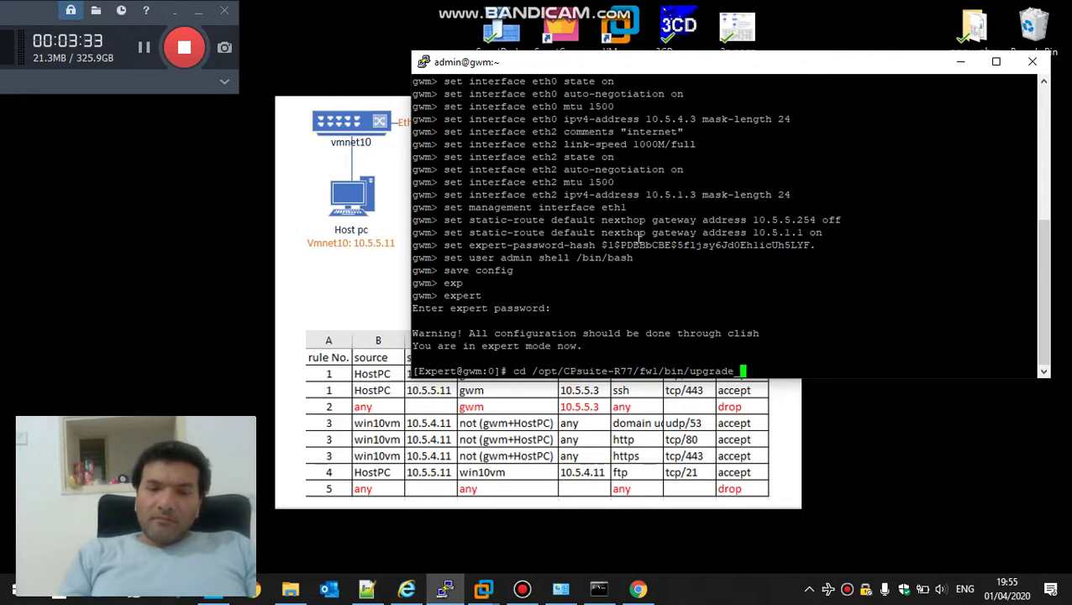
type("t")
key("Tab")
key("Return")
Run ./upgrade_import /var/log/CPbackup/backups/management-export.tgz and answer y to continue
type(".")
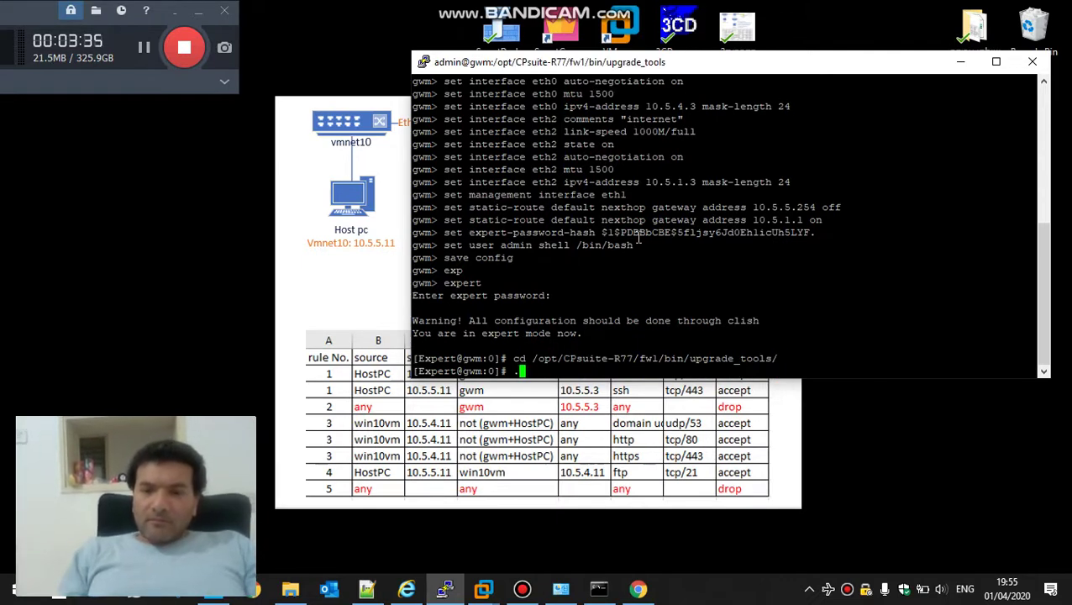
type("/up")
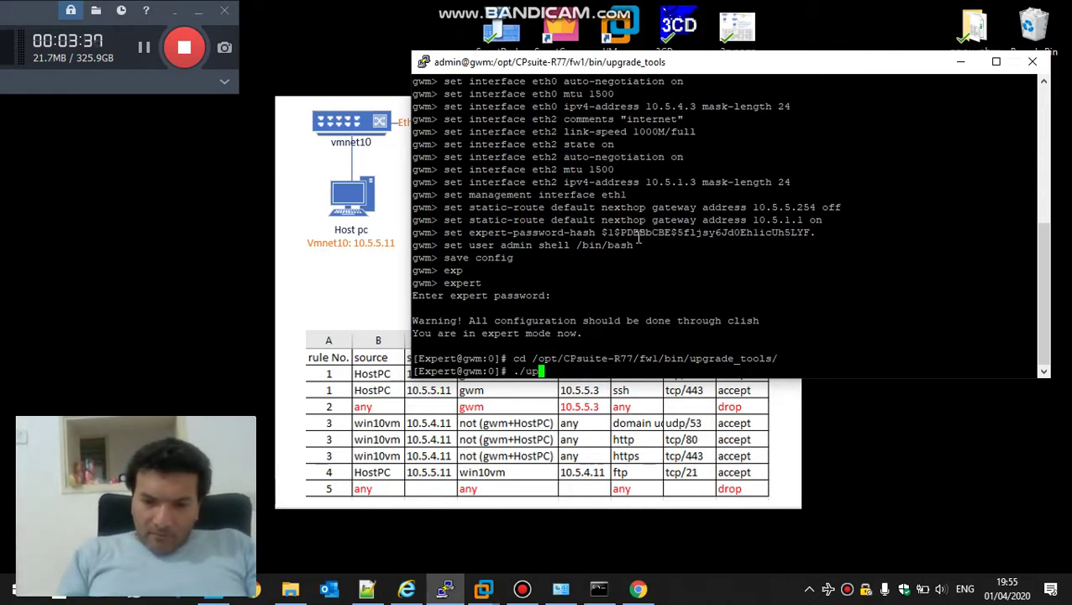
type("g")
key("Tab")
type("i")
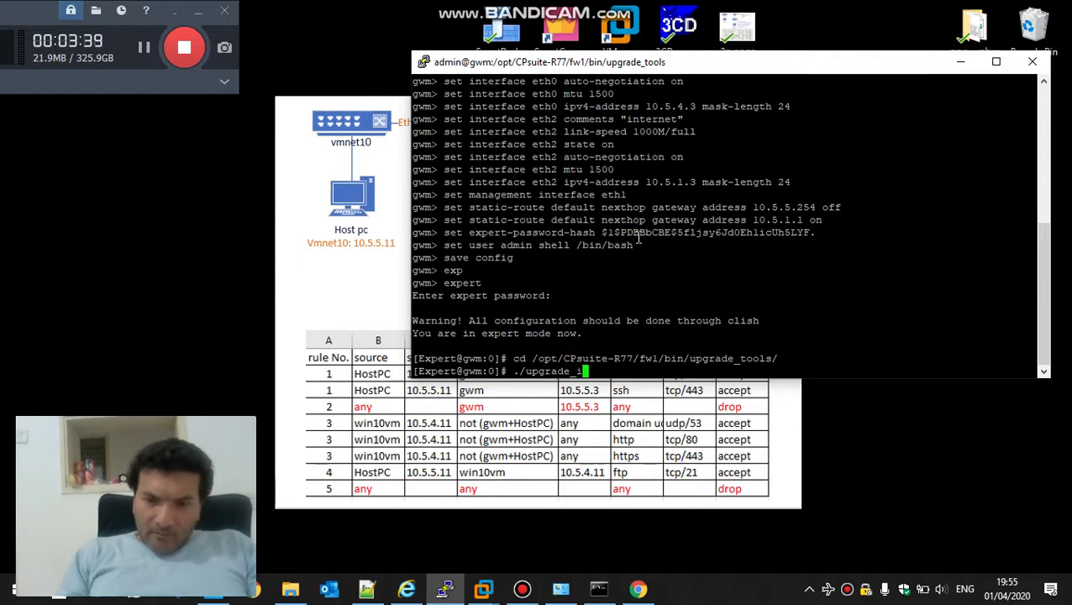
key("Tab")
type("/va")
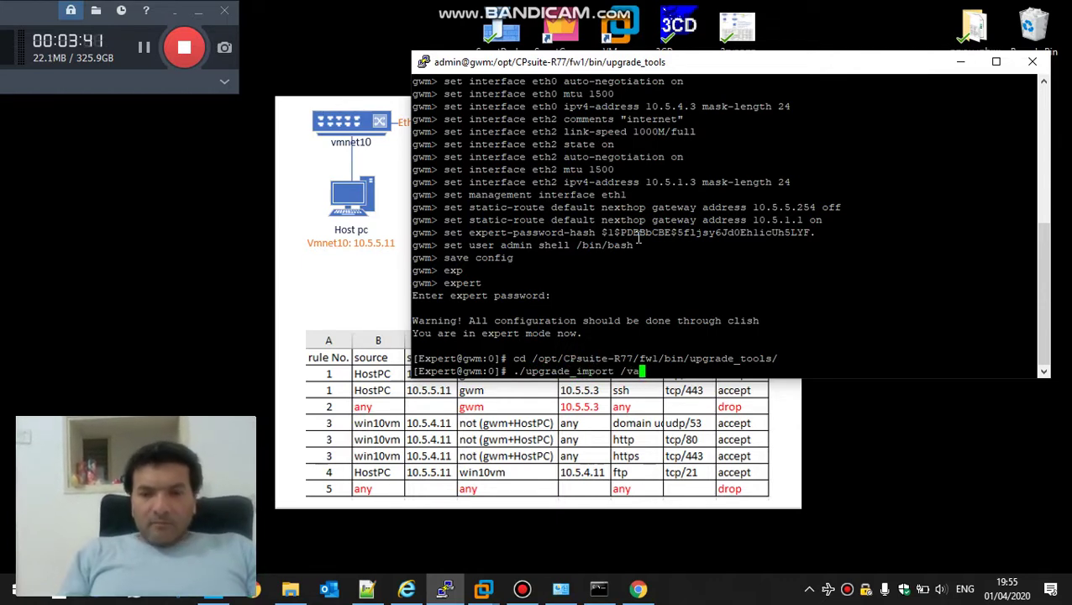
type("r/log/")
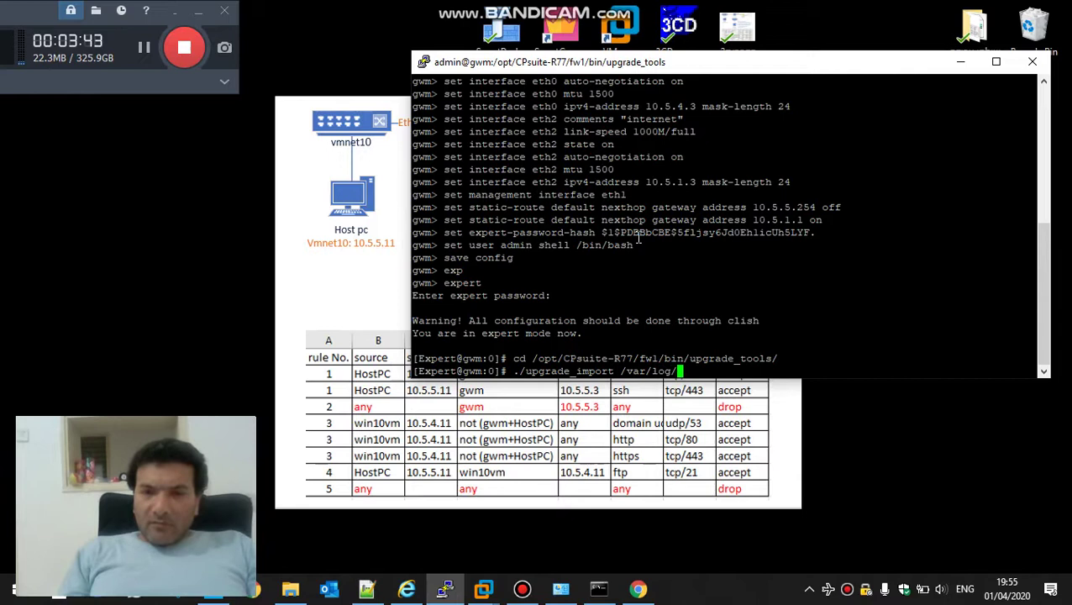
type("CP")
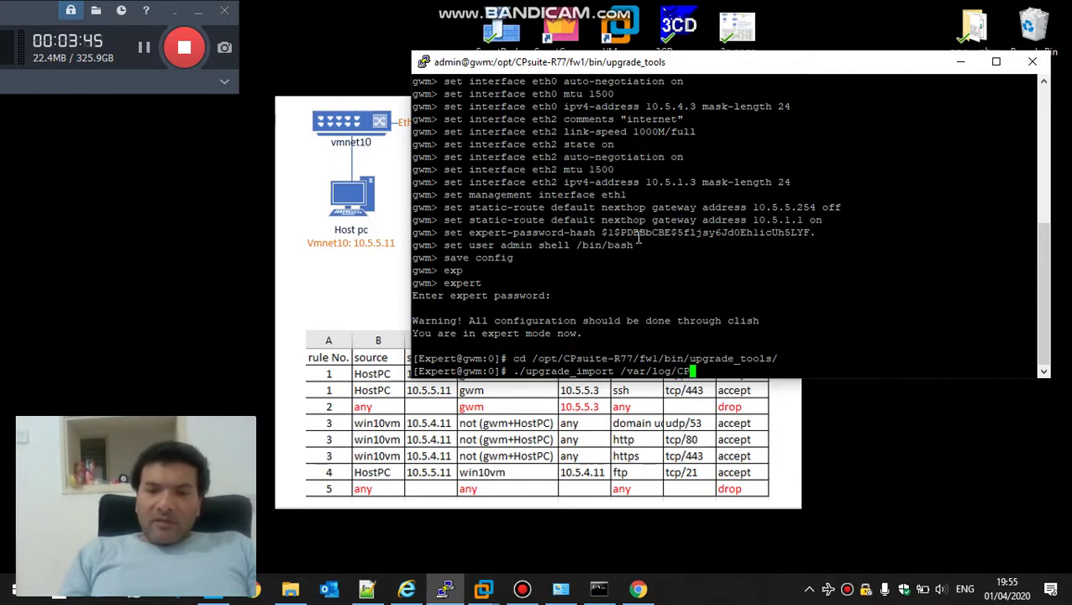
type("b")
key("Tab")
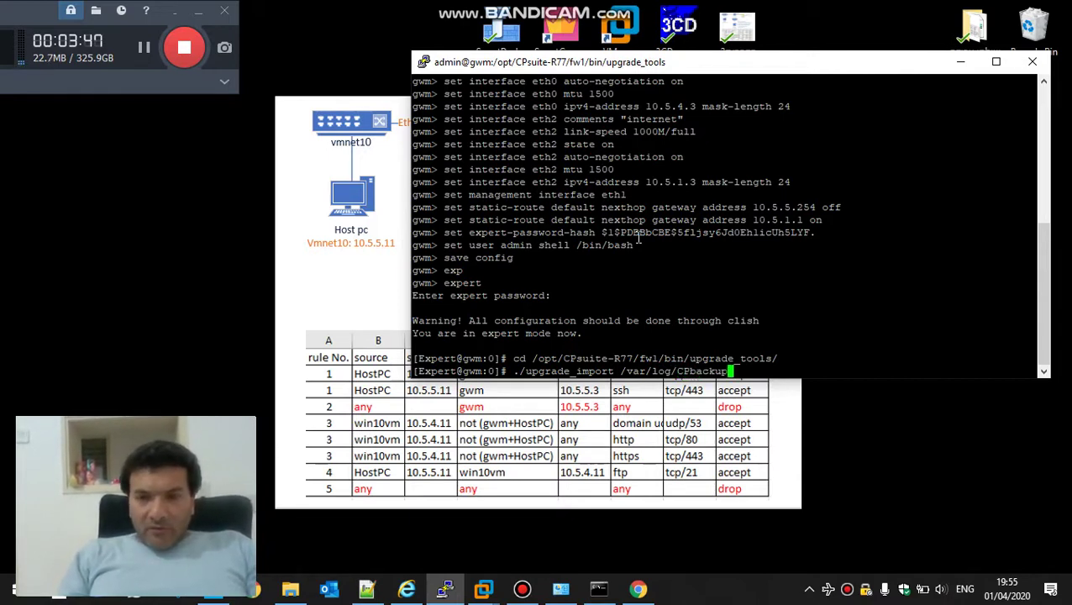
type("/b")
key("Tab")
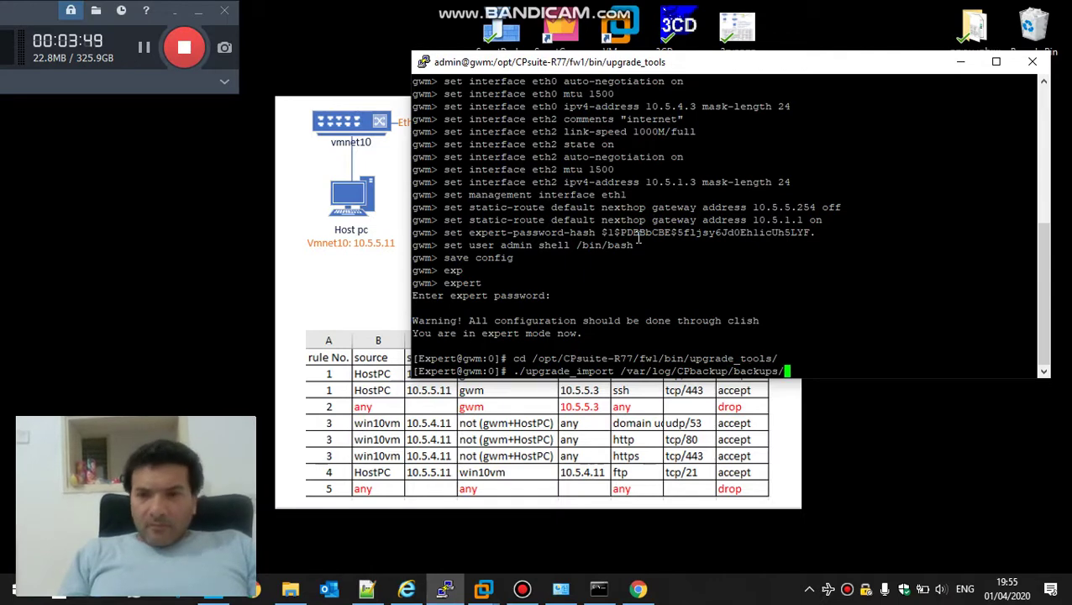
key("Tab")
key("Tab")
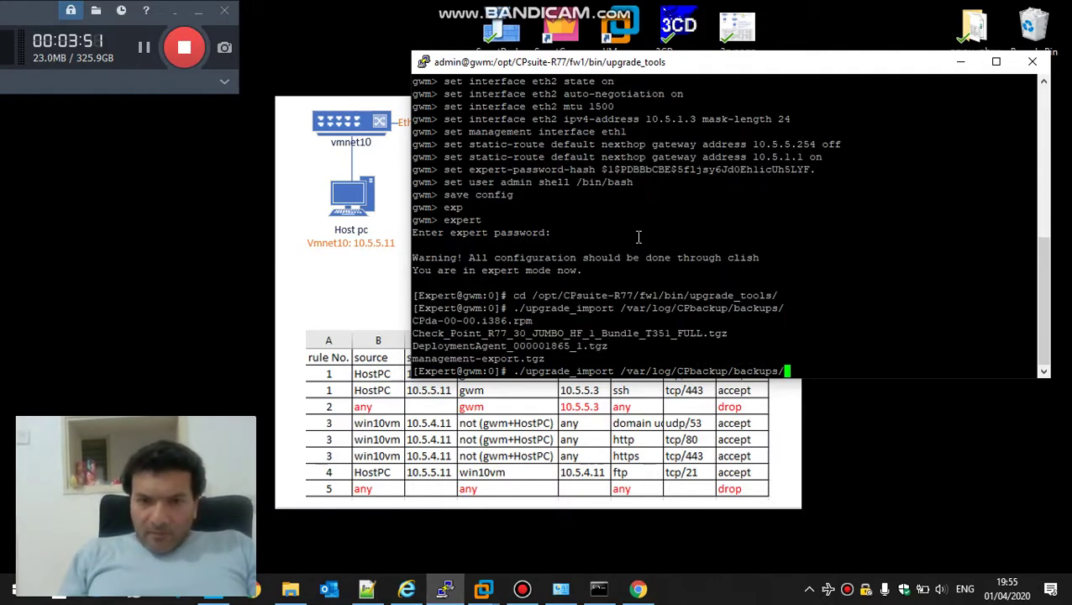
type("m")
key("Tab")
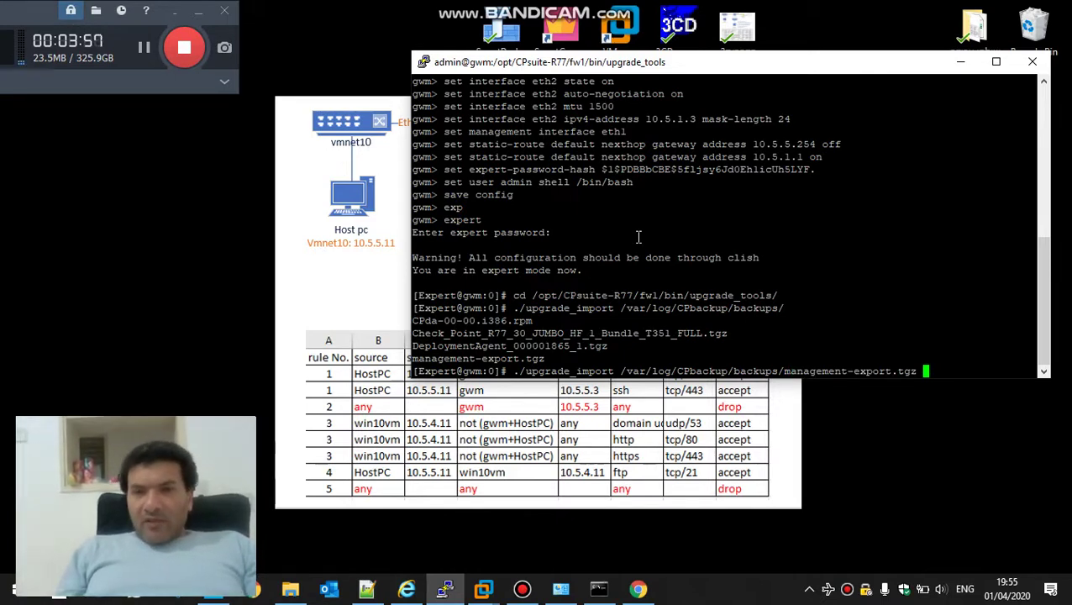
key("Return")
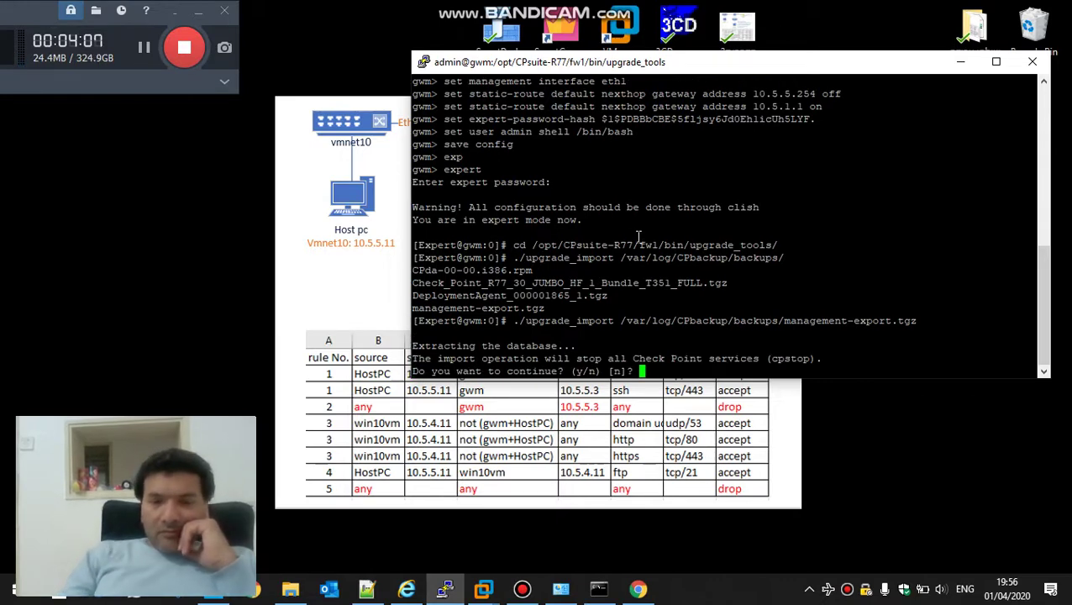
type("y")
key("Return")
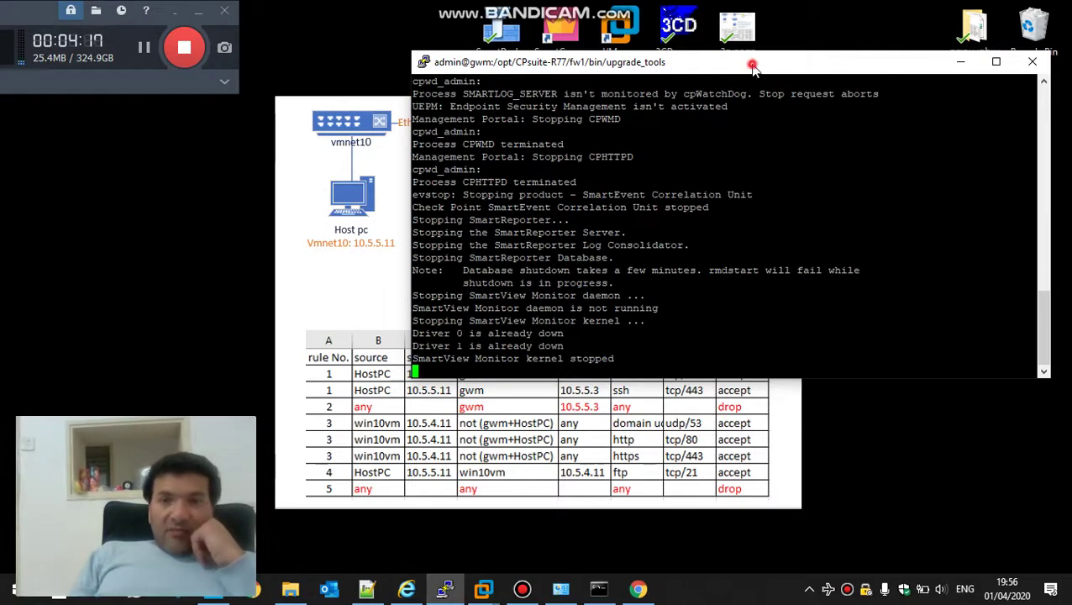
Wait for 'Importing files...' to finish successfully, then answer y to restart Check Point services
left_click_drag(754, 65, 731, 134)
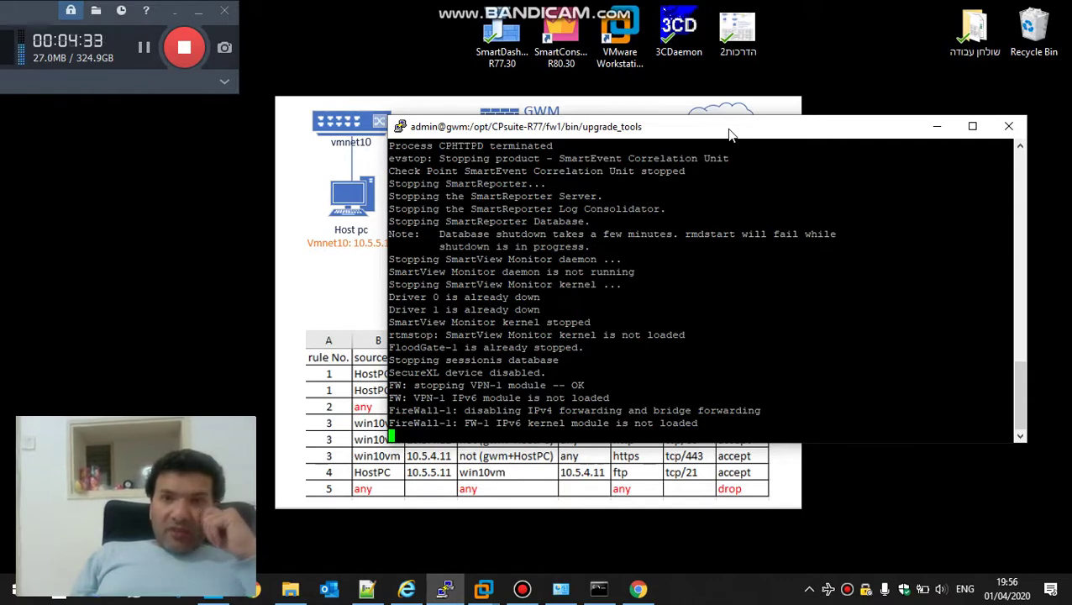
left_click_drag(730, 133, 661, 182)
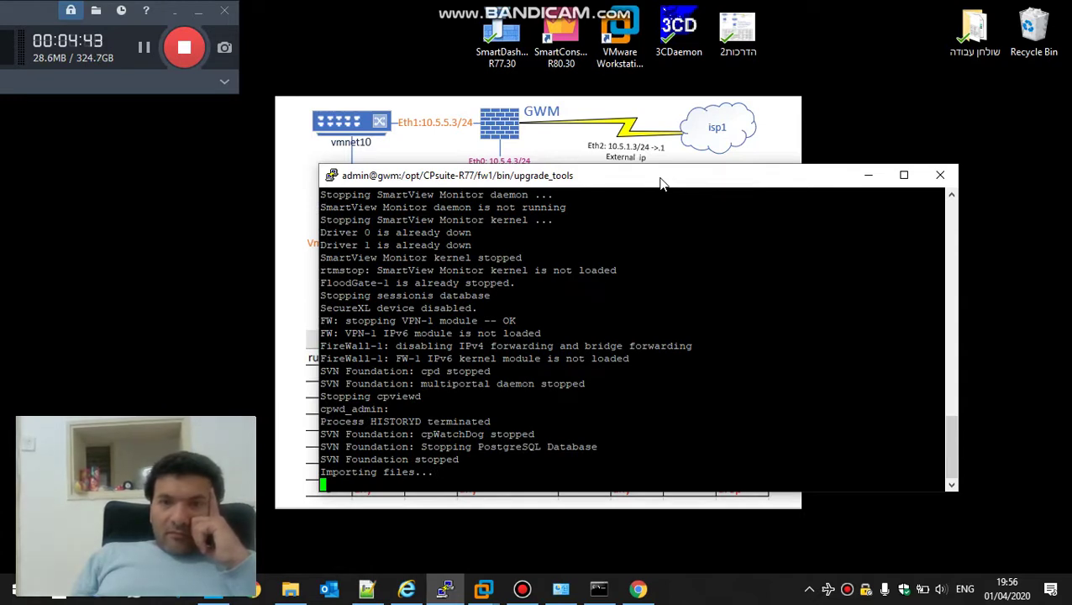
left_click_drag(662, 183, 619, 182)
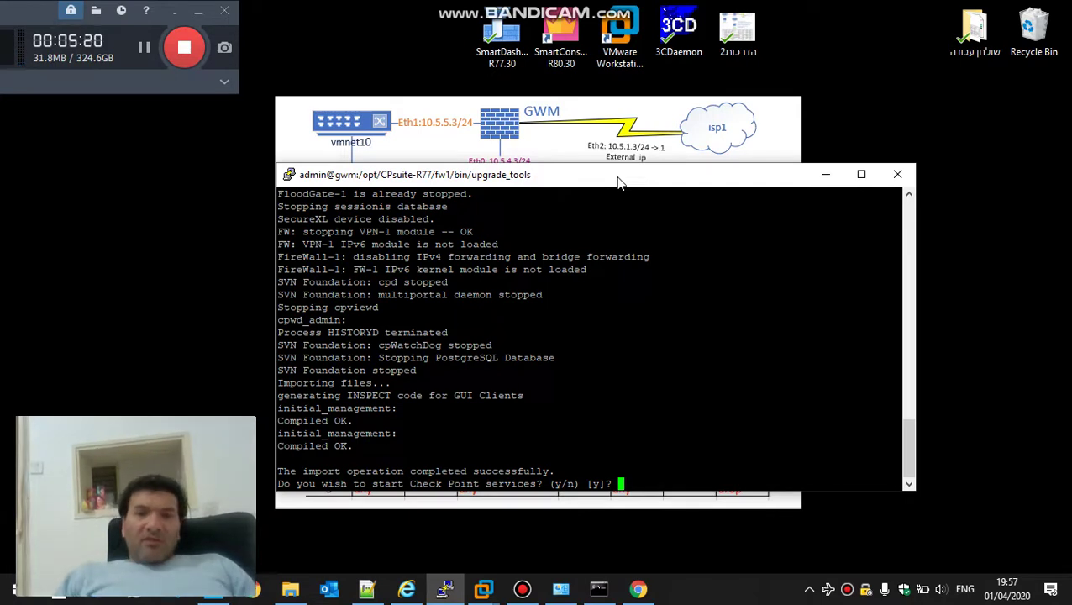
double_click(494, 459)
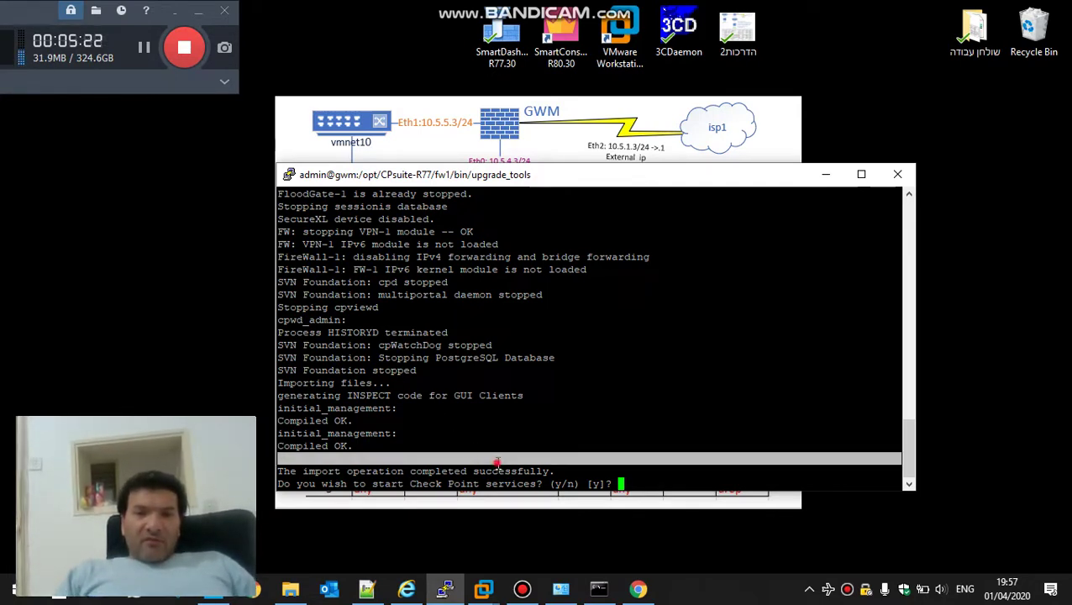
left_click(497, 473)
triple_click(497, 473)
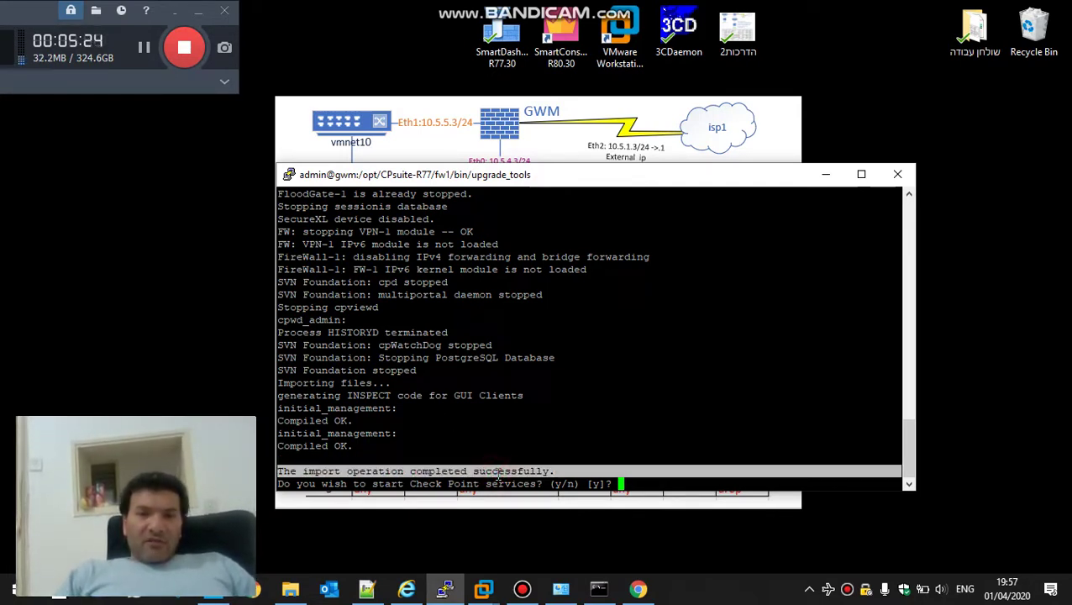
type("y")
key("Return")
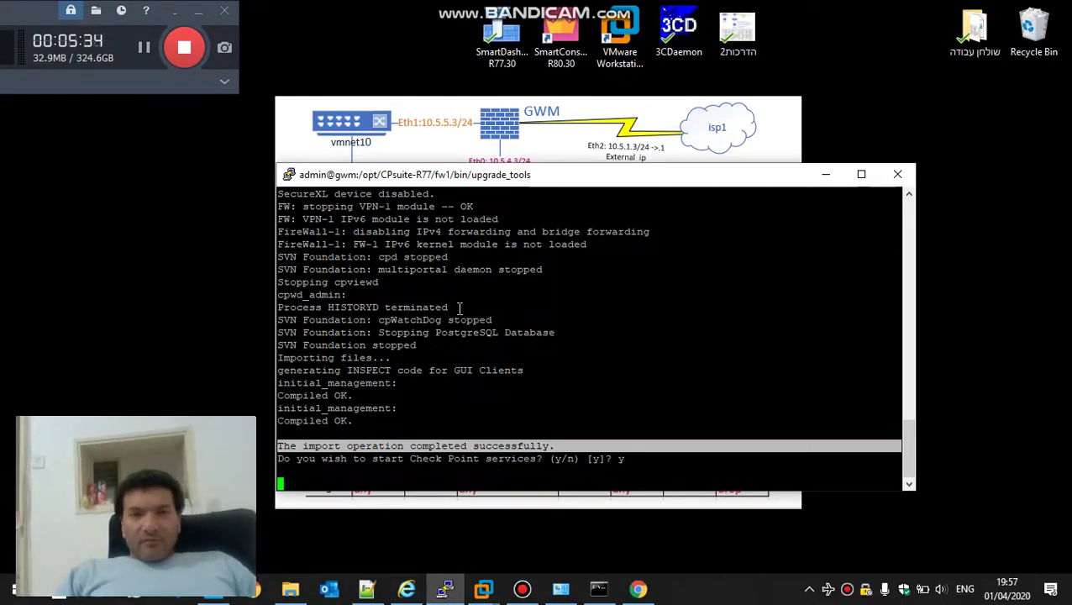
left_click(143, 56)
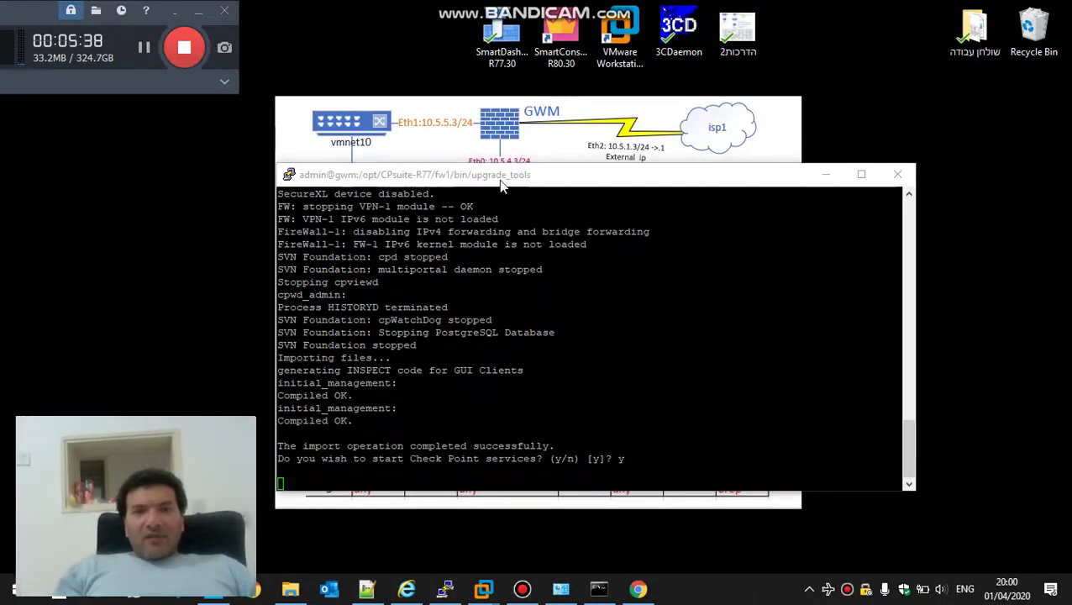
Duplicate the PuTTY session and log in to 10.5.5.3 as admin
left_click(501, 177)
right_click(501, 176)
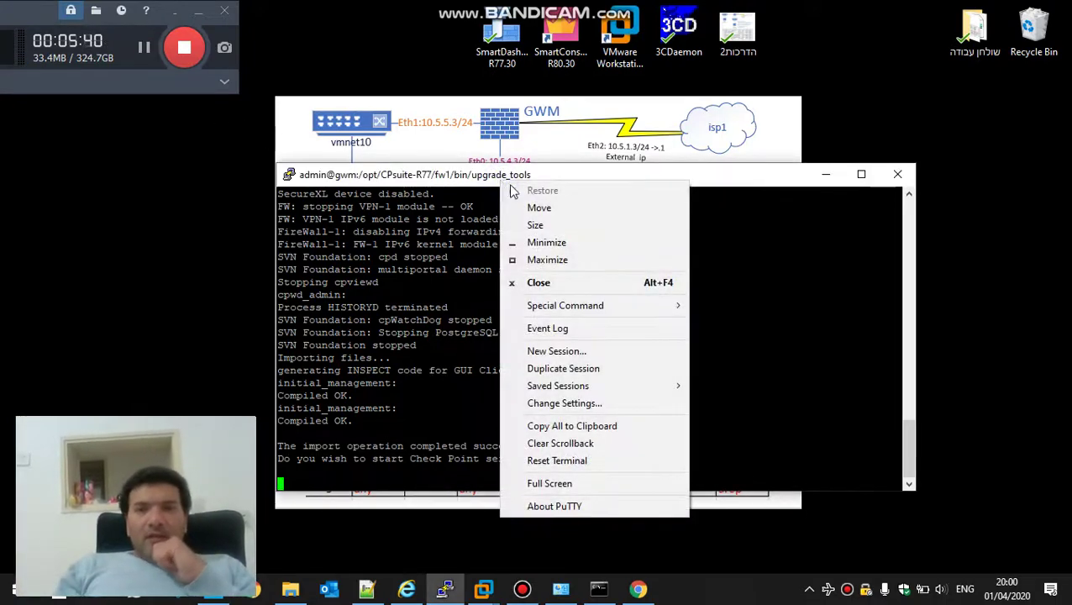
left_click(578, 369)
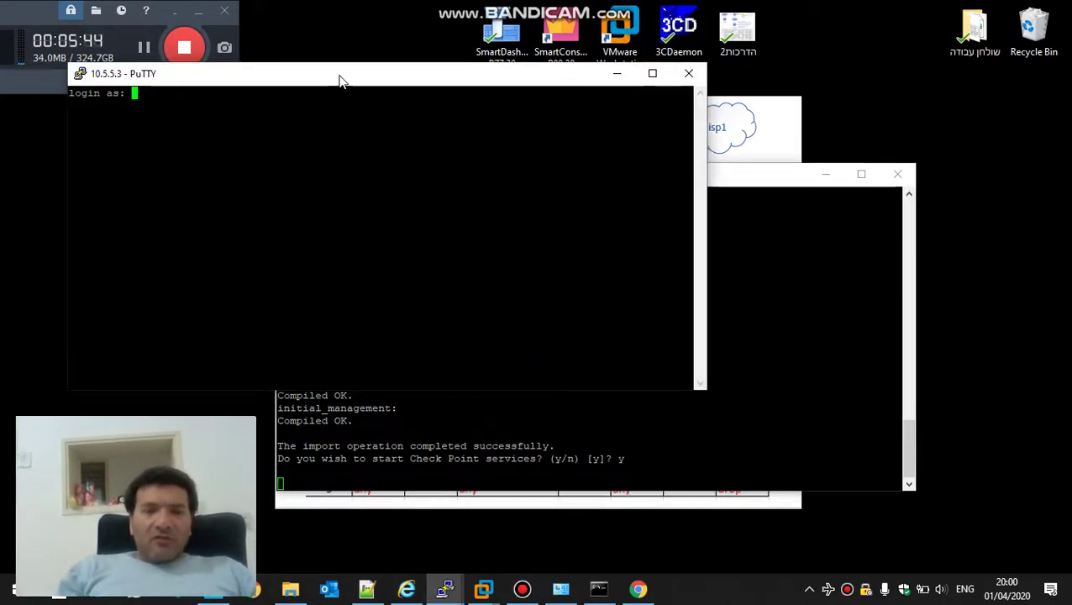
type("admin")
key("Return")
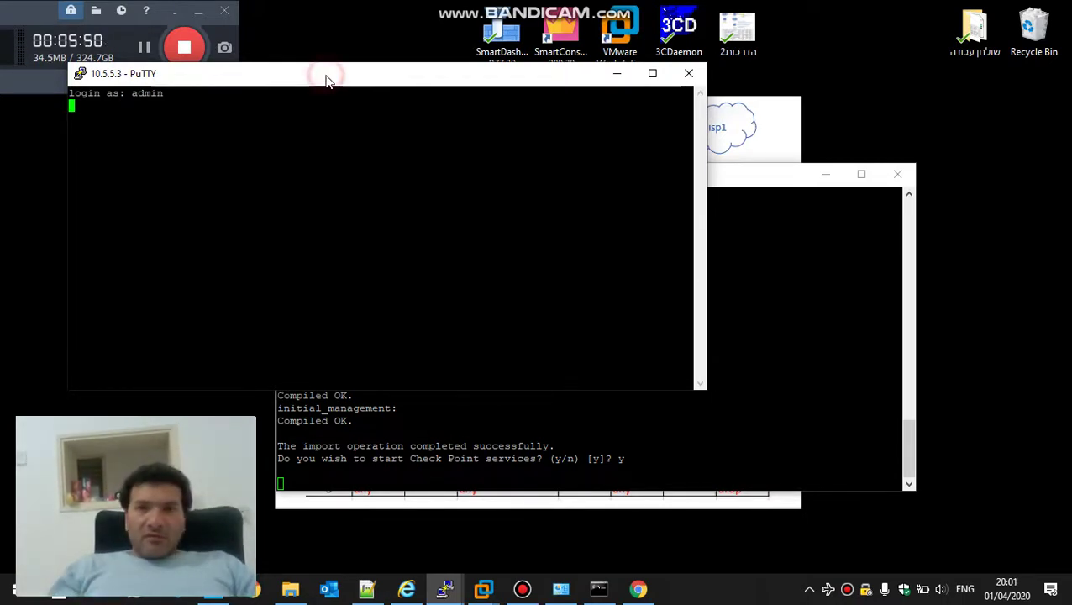
left_click_drag(322, 77, 527, 31)
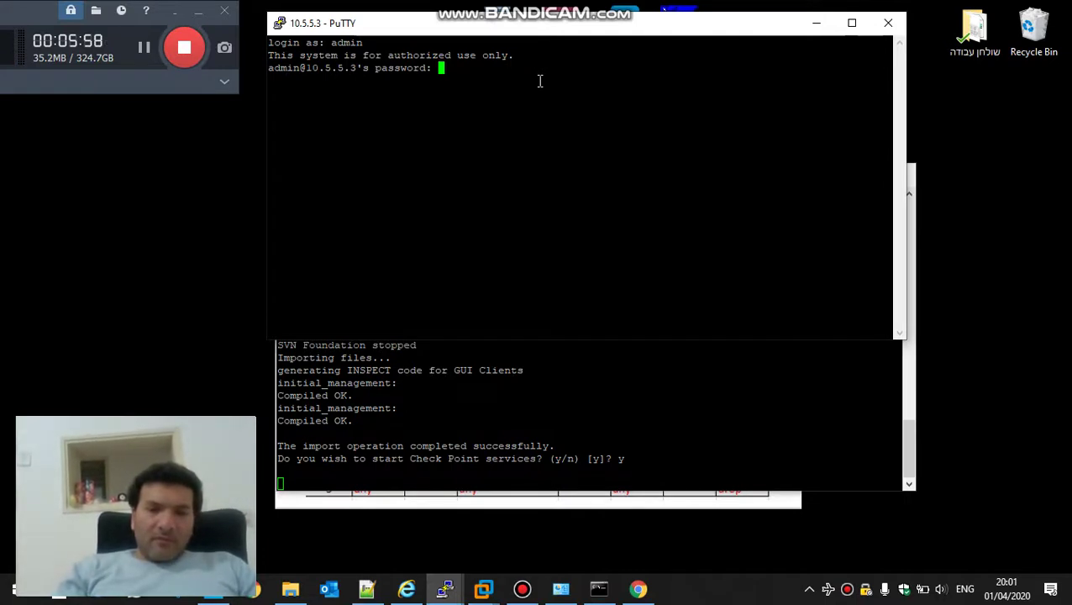
key("Return")
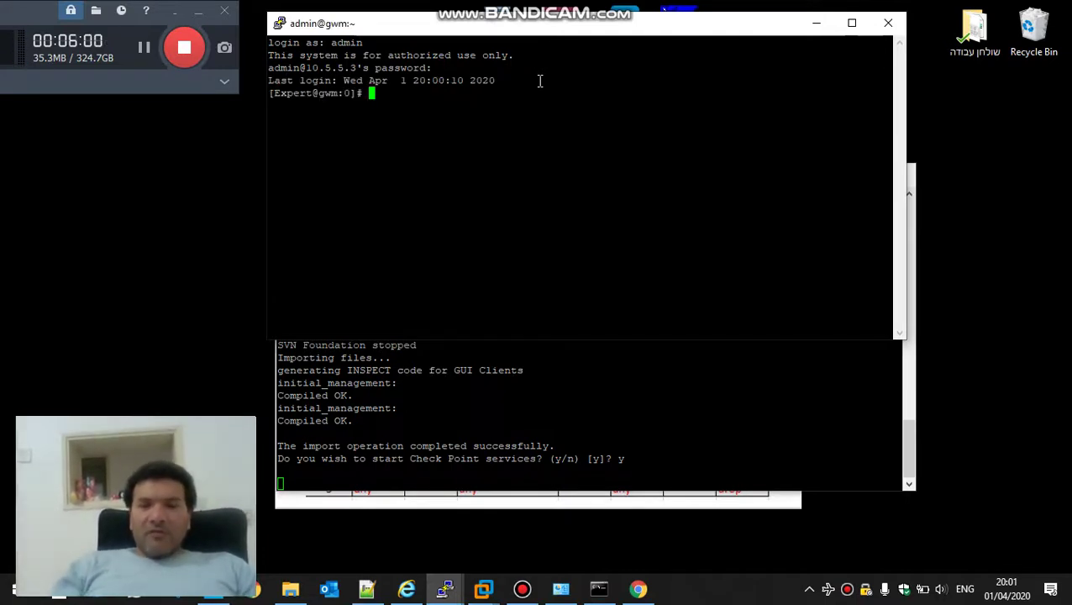
Run top, then rerun cpstat mg to check the management server status
type("top")
key("Return")
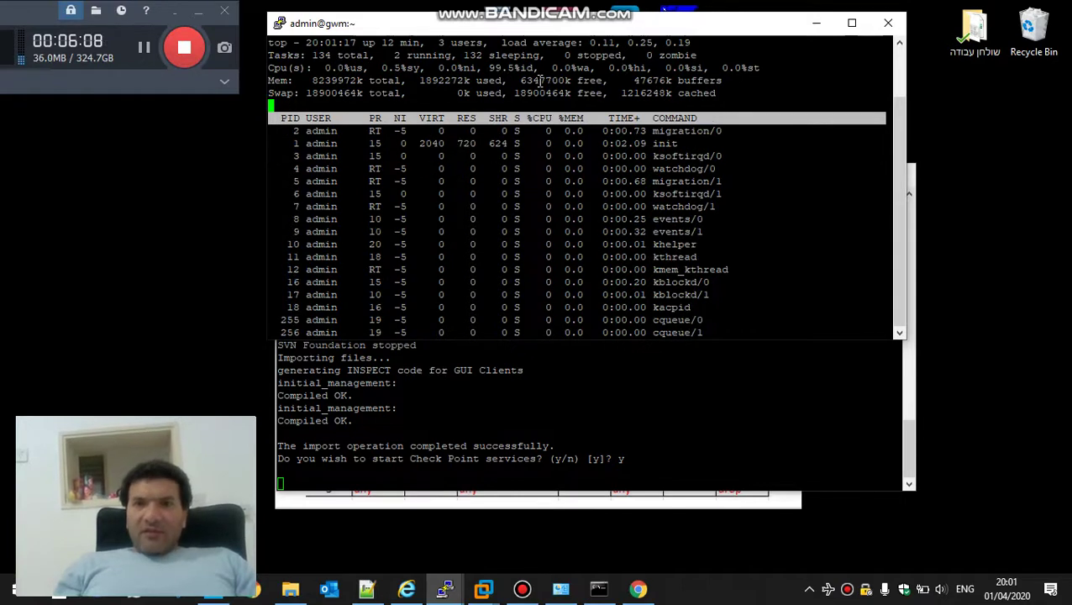
double_click(673, 180)
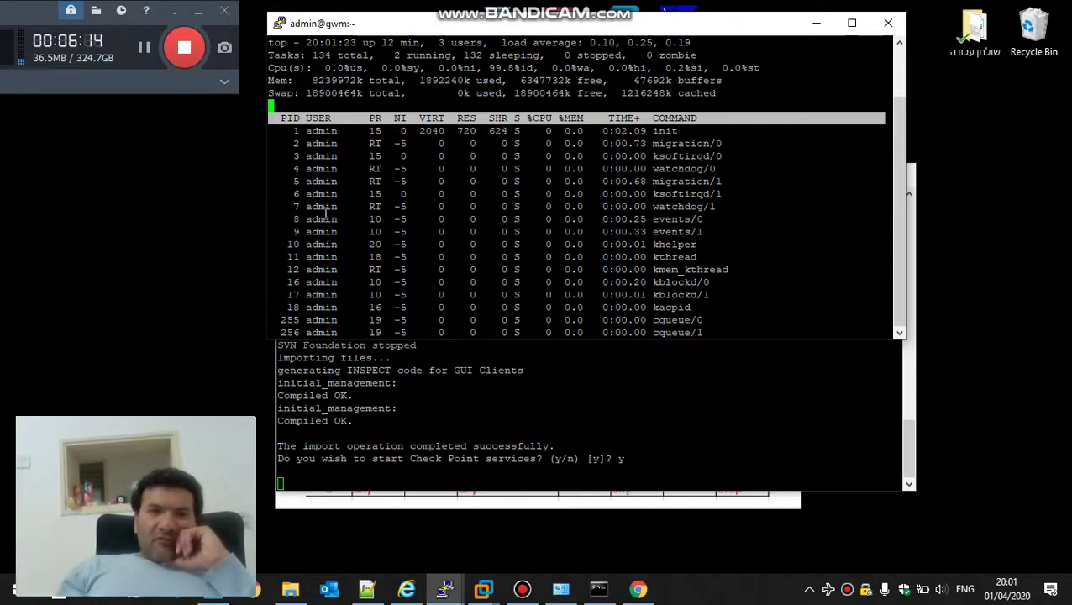
left_click(144, 48)
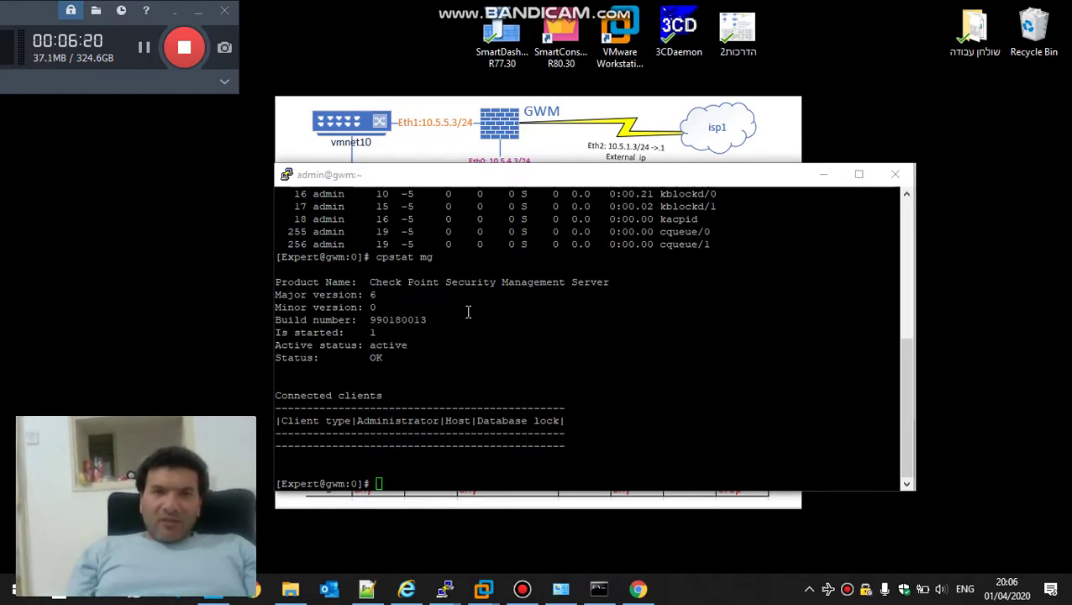
left_click(468, 312)
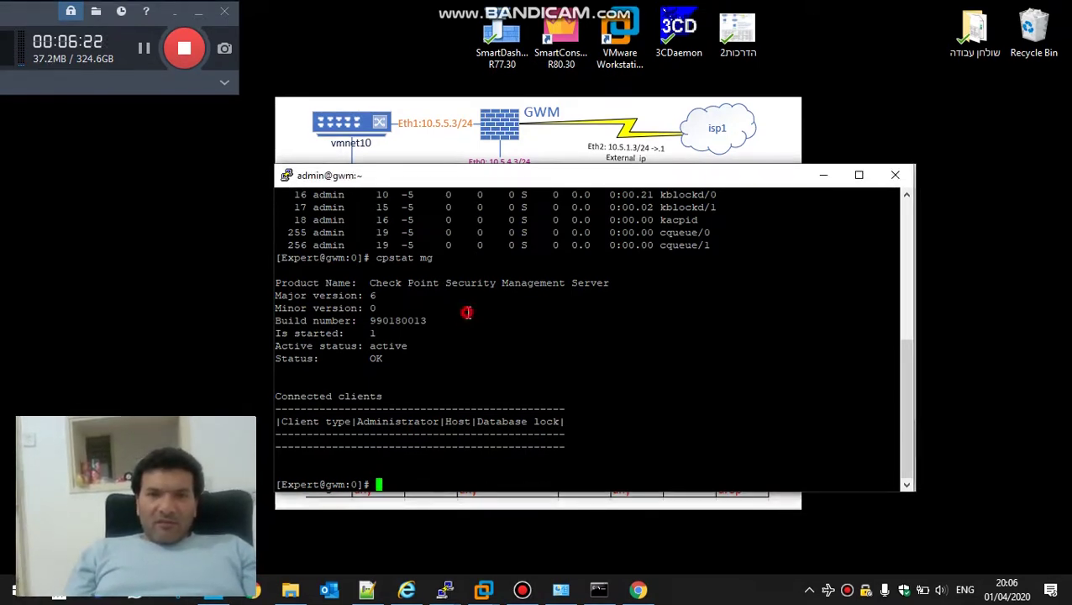
key("Up")
key("Return")
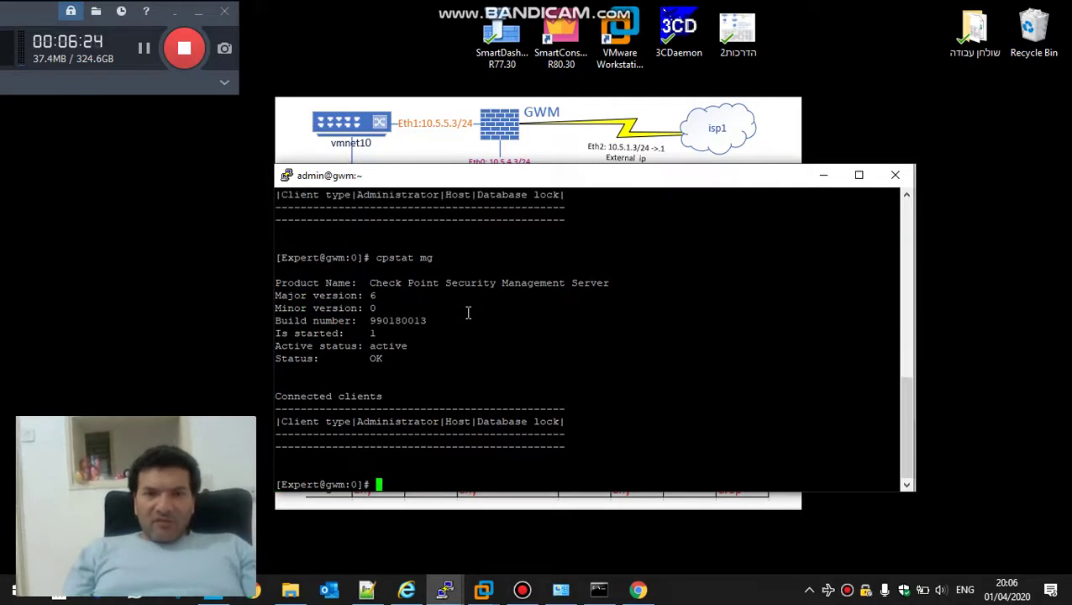
Launch SmartDashboard R77.30 and log in to the management server with the admin password
left_click(499, 32)
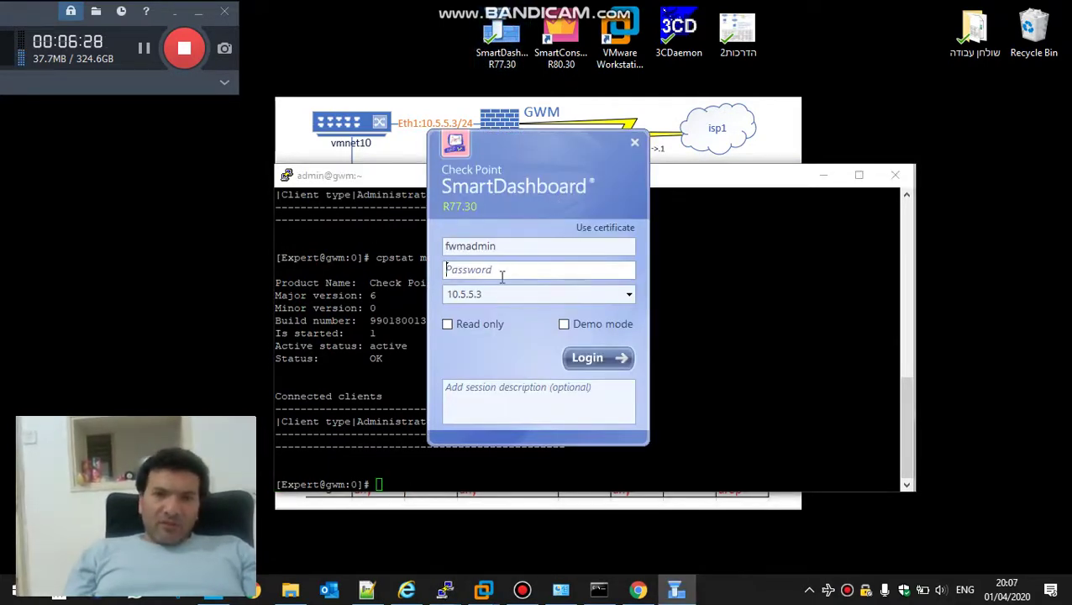
left_click(502, 272)
type("123")
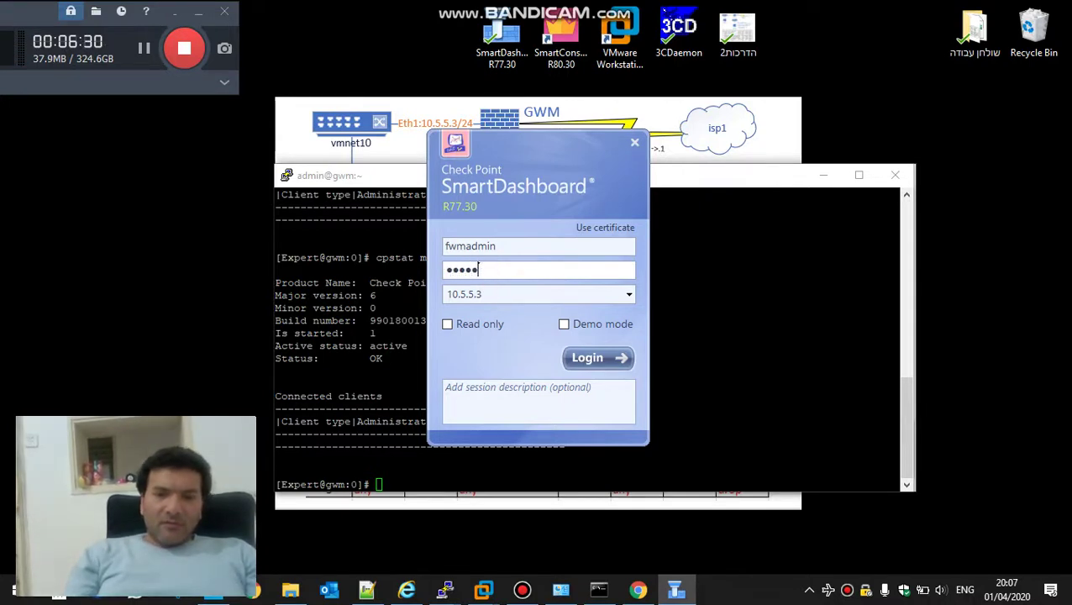
type("67890")
key("Return")
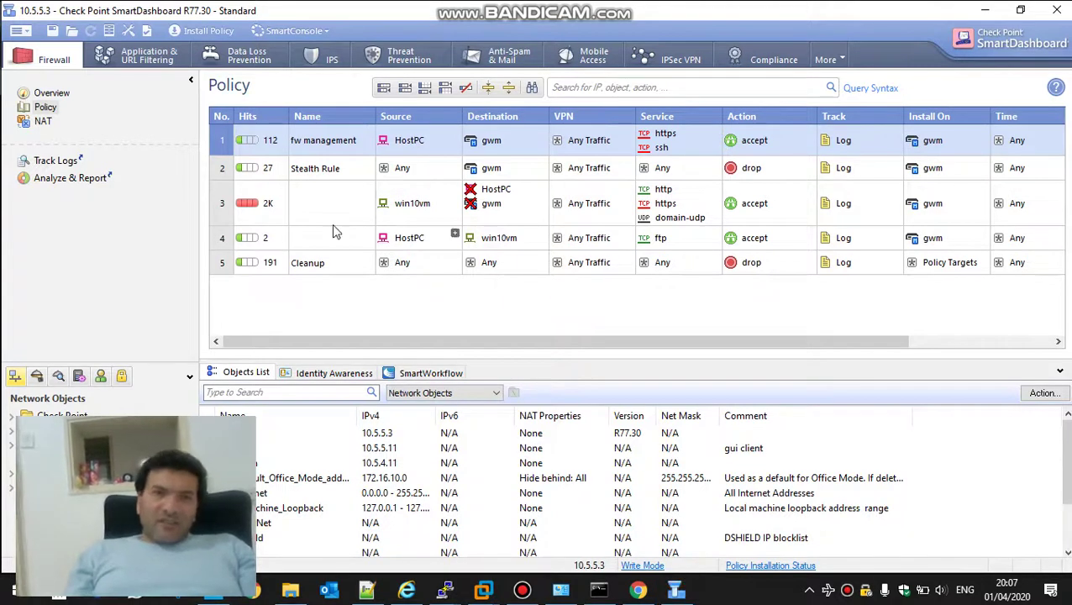
Show the Application & URL Filtering policy rules, including Block Child Abuse sites
left_click(131, 56)
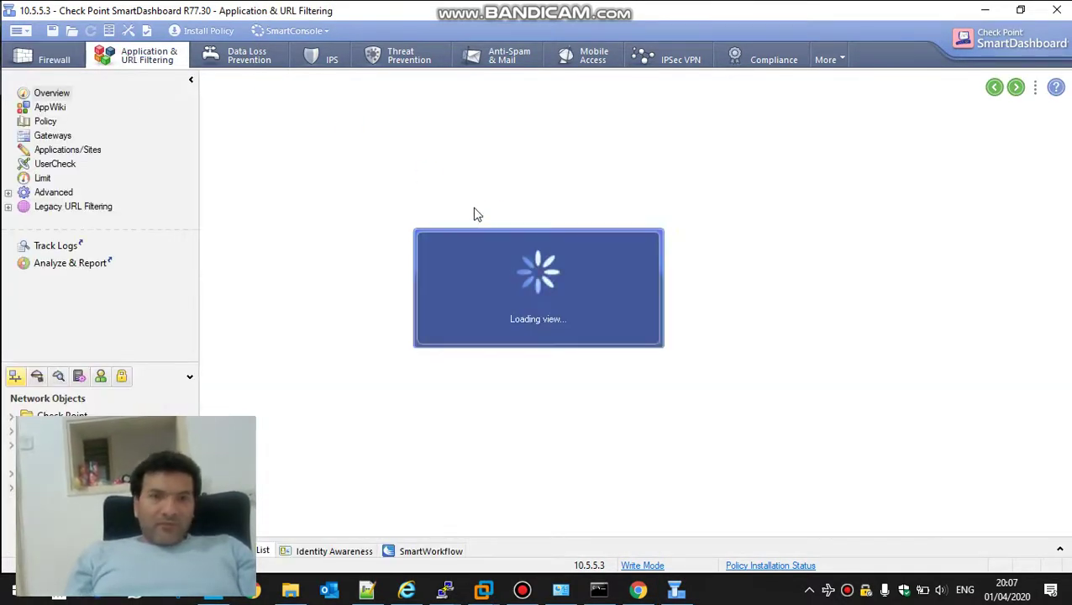
left_click(47, 108)
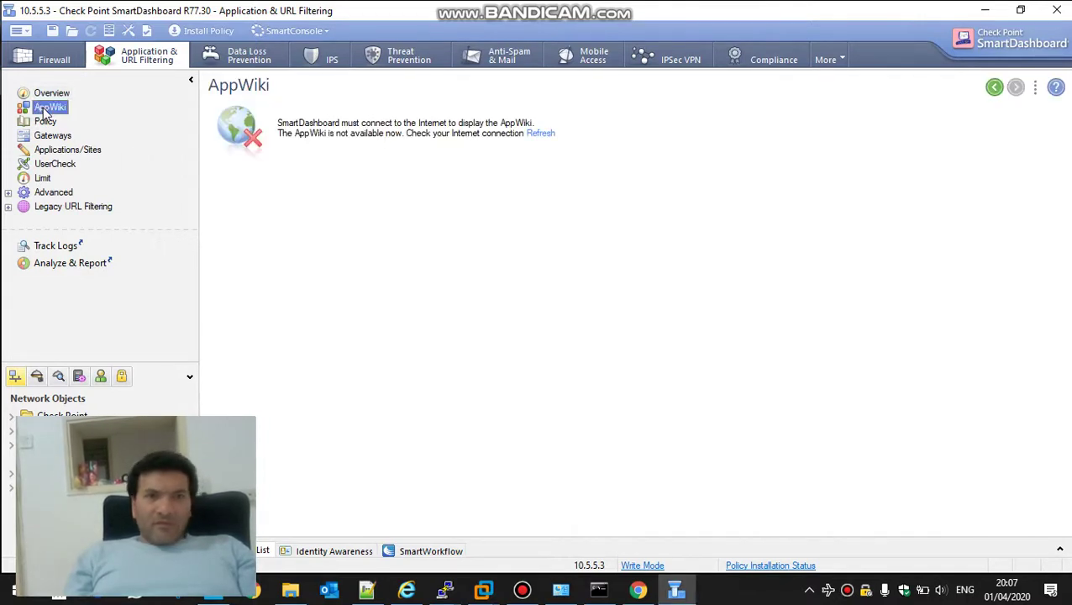
left_click(46, 121)
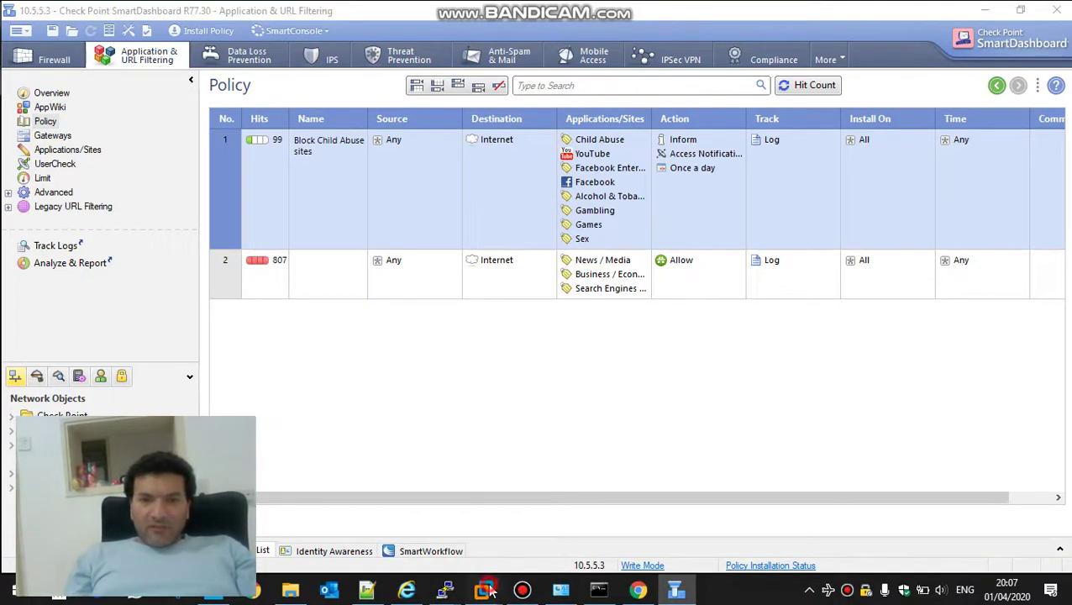
Resume the suspended Windows 10 x64 VM in VMware, then go back to SmartDashboard
mouse_move(493, 590)
left_click(401, 496)
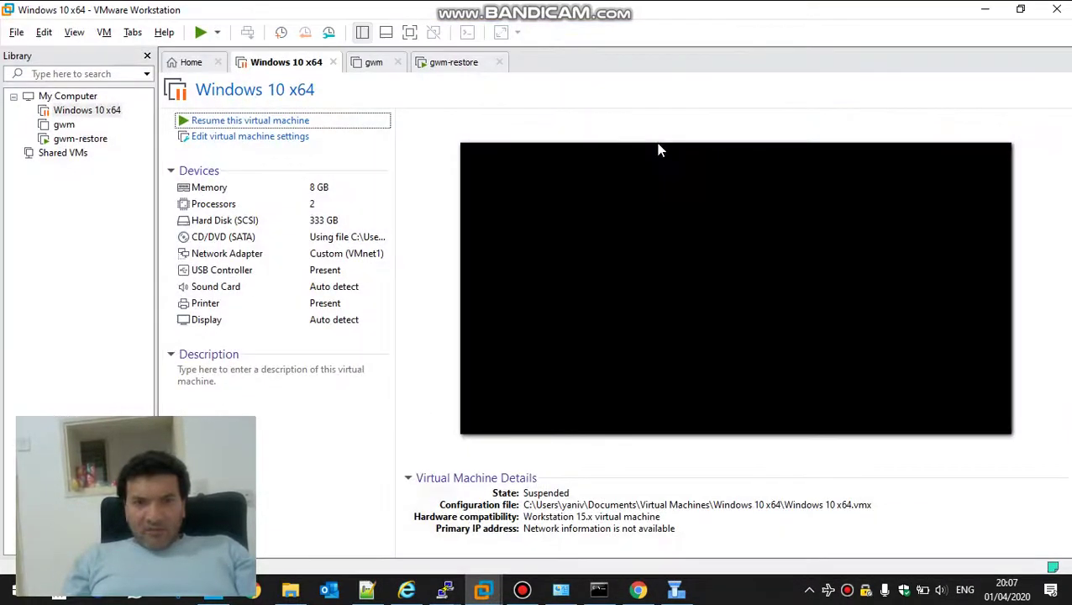
left_click(199, 34)
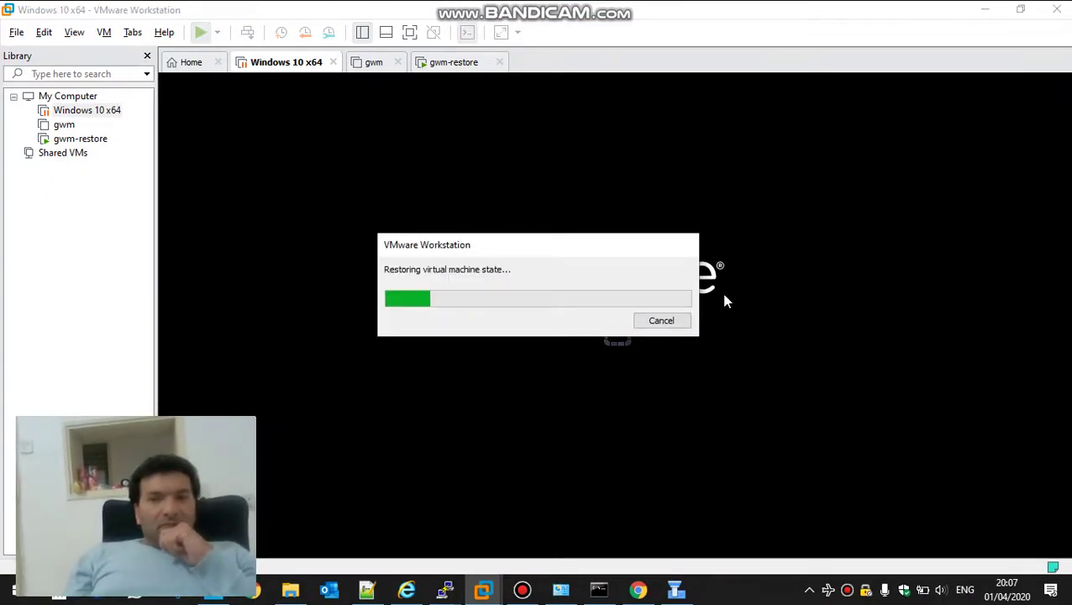
left_click(673, 591)
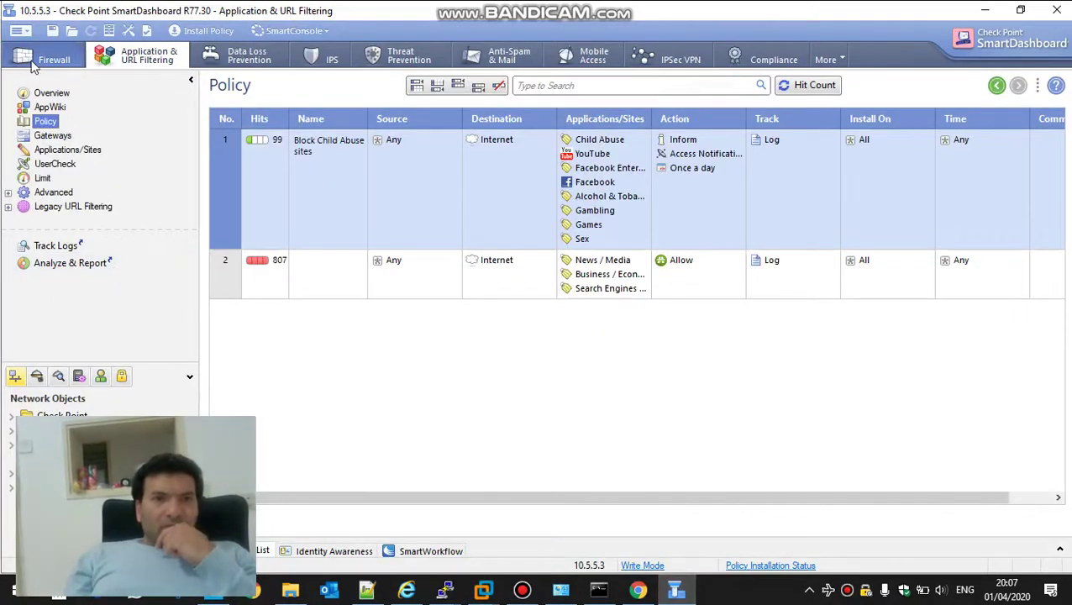
Try launching SmartLog from SmartConsole and dismiss the unreachable warning
left_click(305, 32)
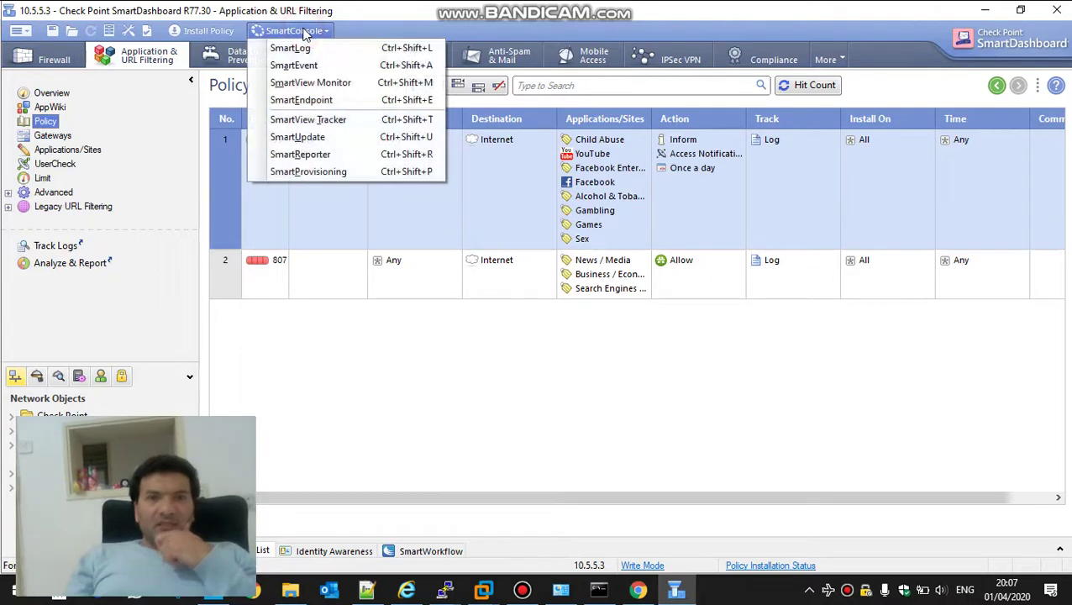
left_click(315, 50)
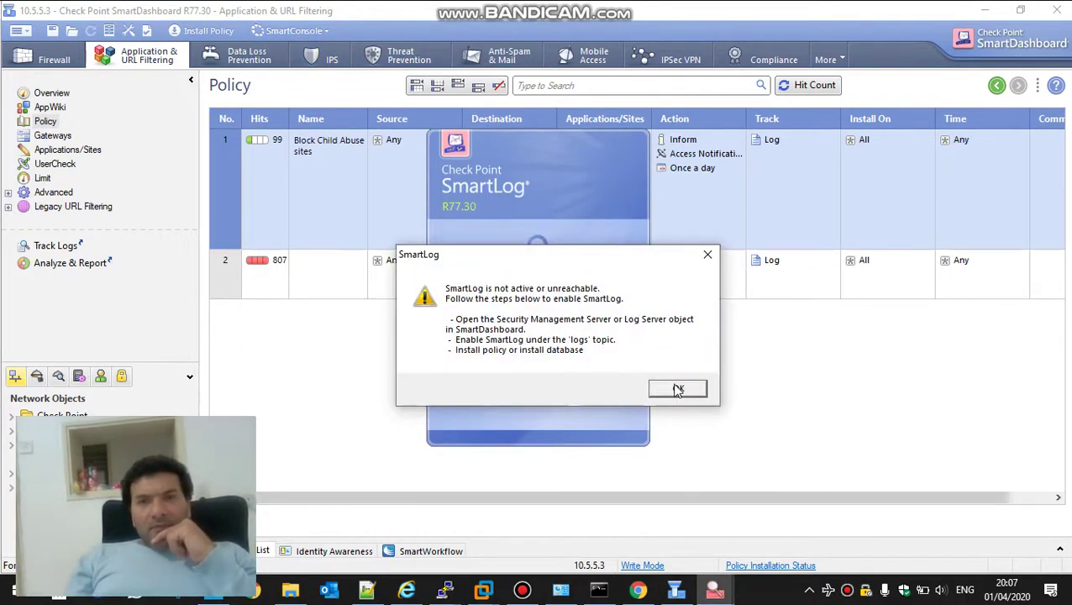
left_click(680, 390)
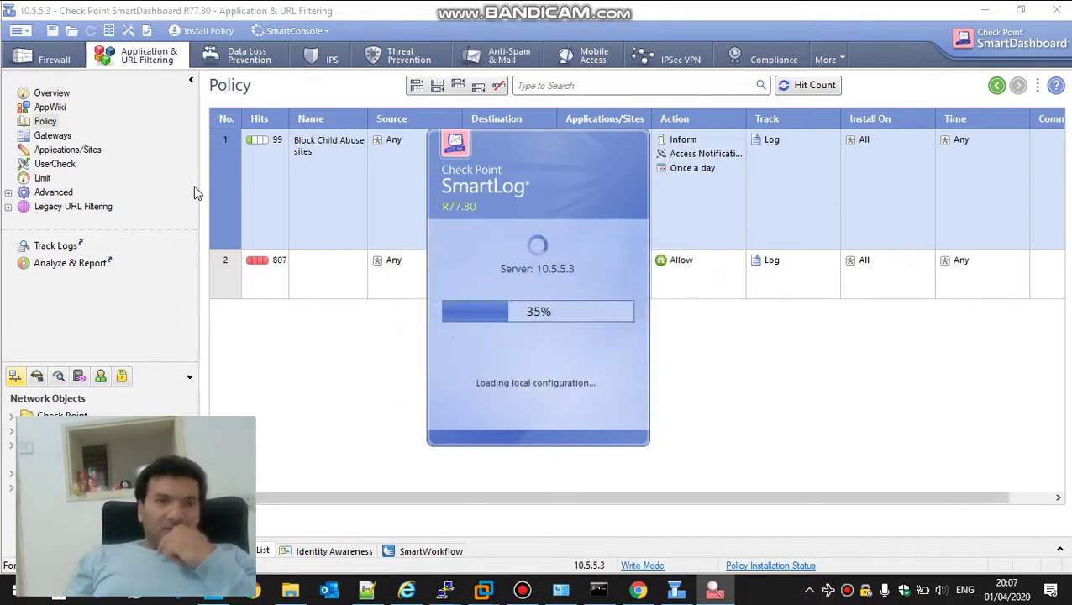
On the Firewall tab, check gateway gwm's Logs settings, then cancel without changes
left_click(27, 63)
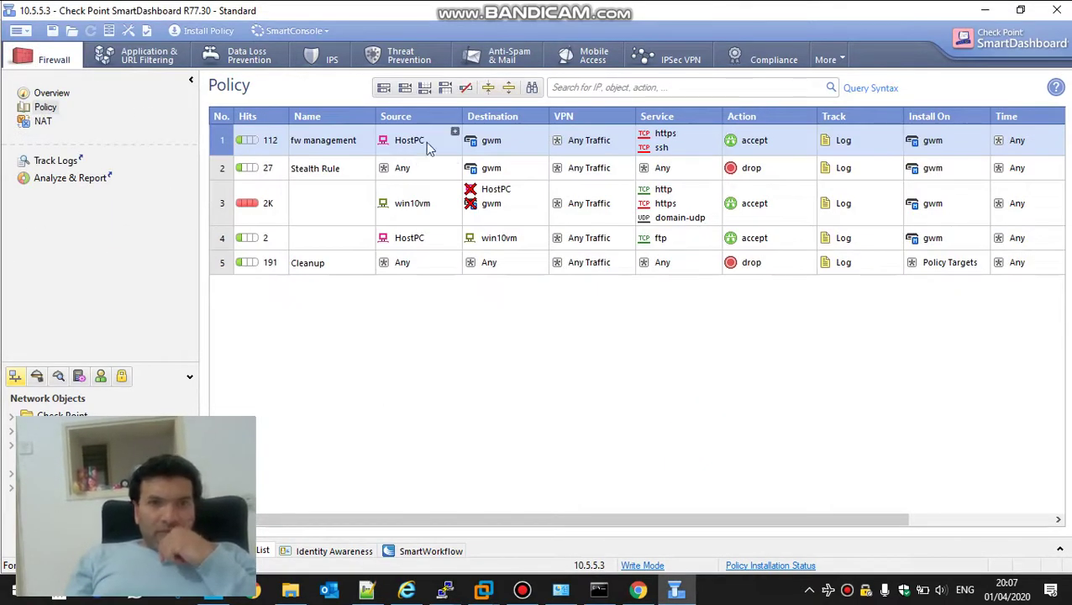
double_click(492, 143)
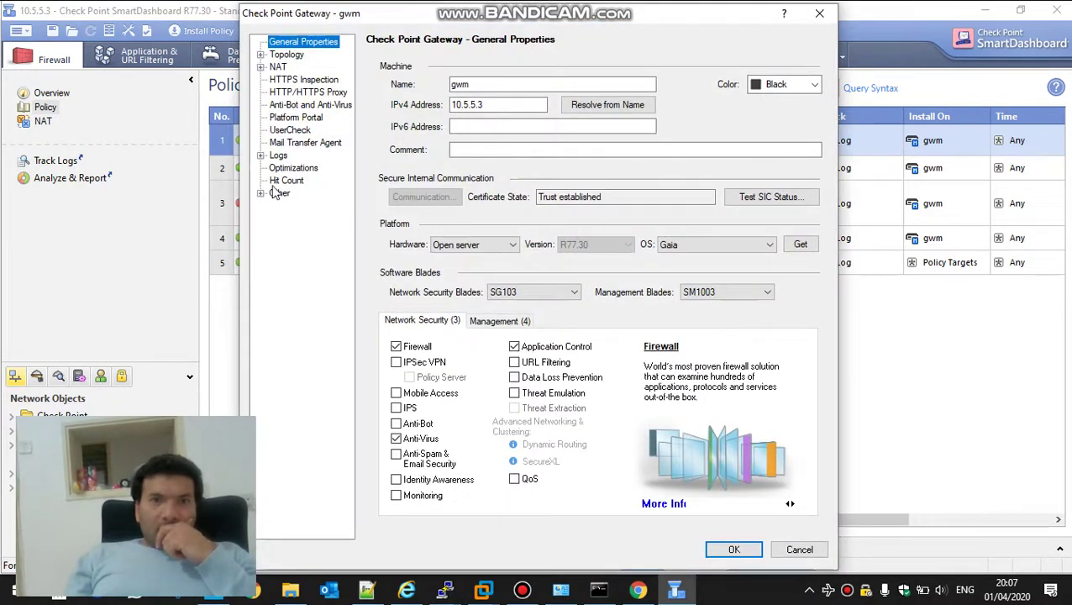
left_click(278, 157)
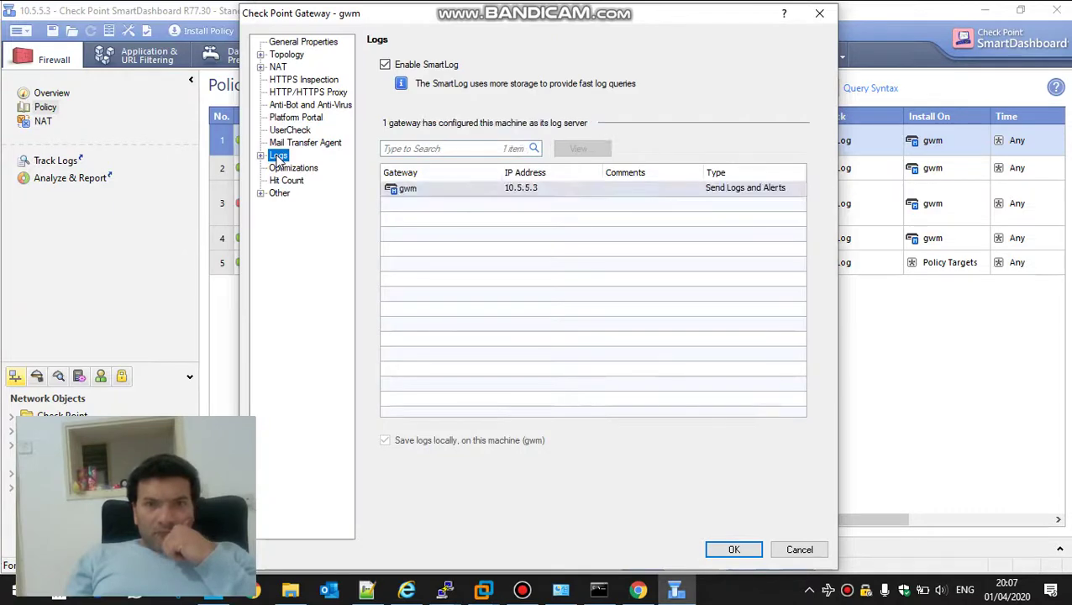
left_click(815, 550)
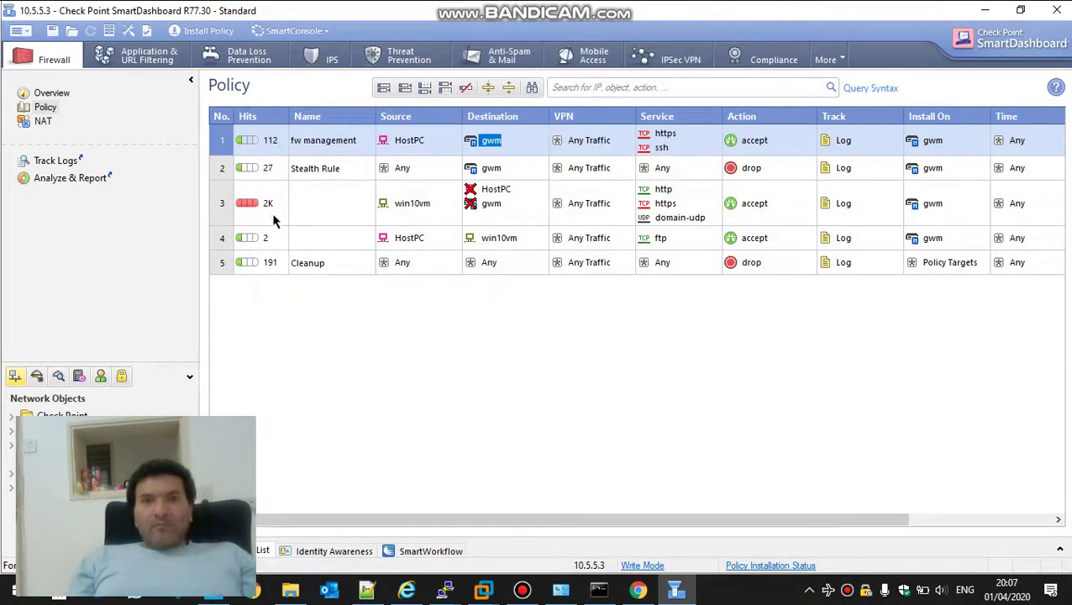
Install the policy on gwm, then bring up the VMware virtual machines window
left_click(206, 31)
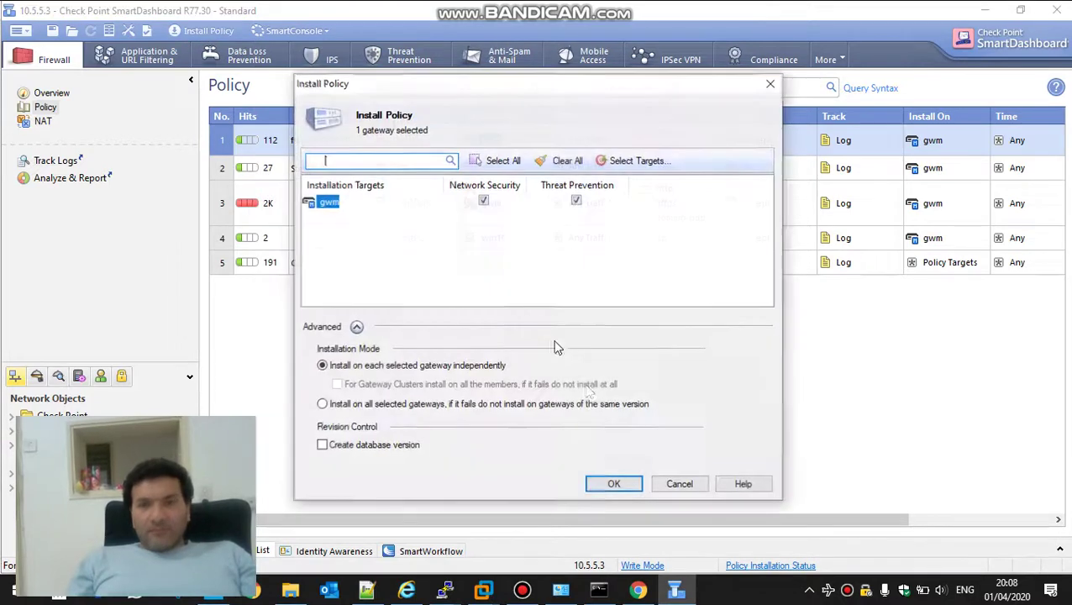
left_click(622, 484)
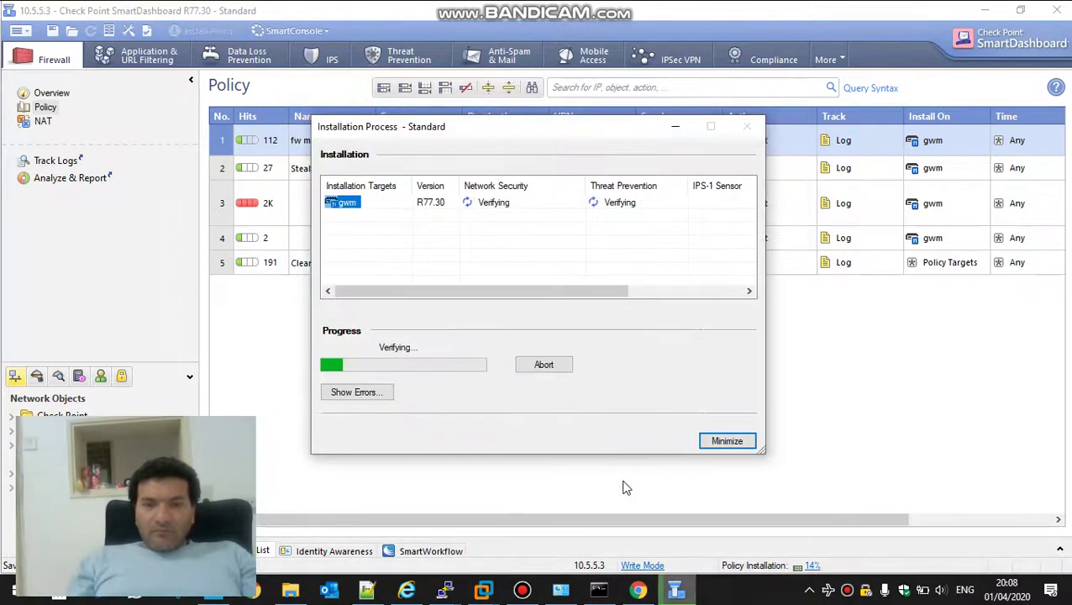
left_click(483, 591)
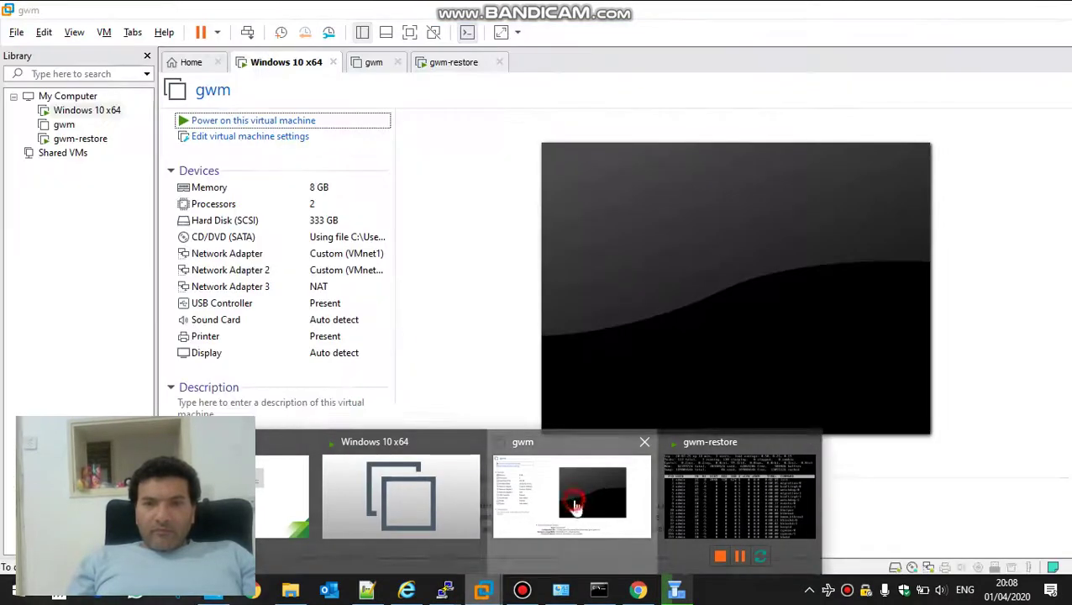
left_click(575, 506)
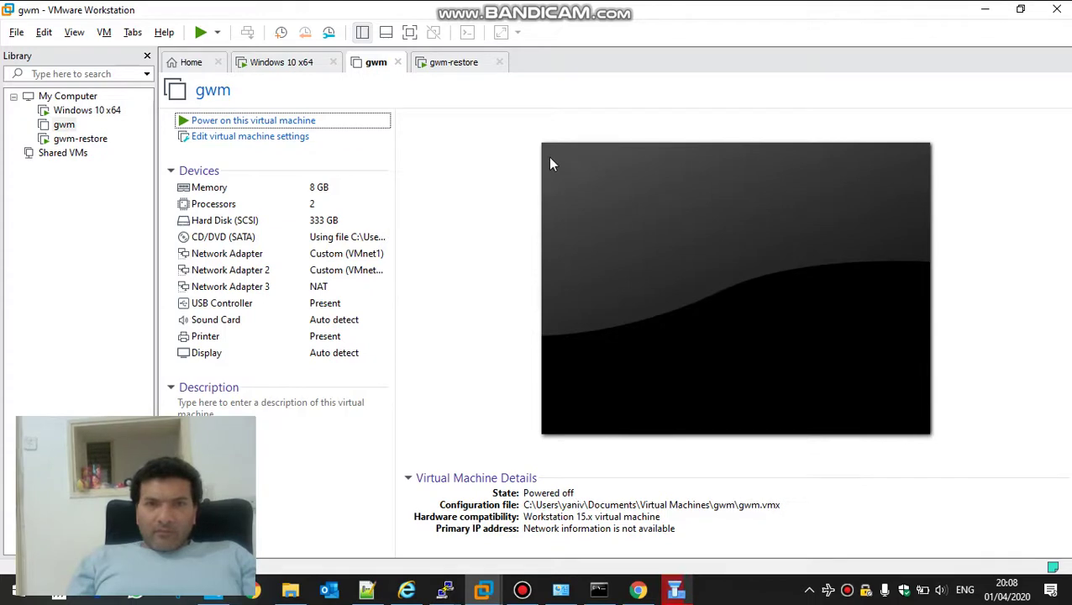
Switch to the Windows 10 x64 VM and sign in with the account password
left_click(279, 69)
left_click(321, 102)
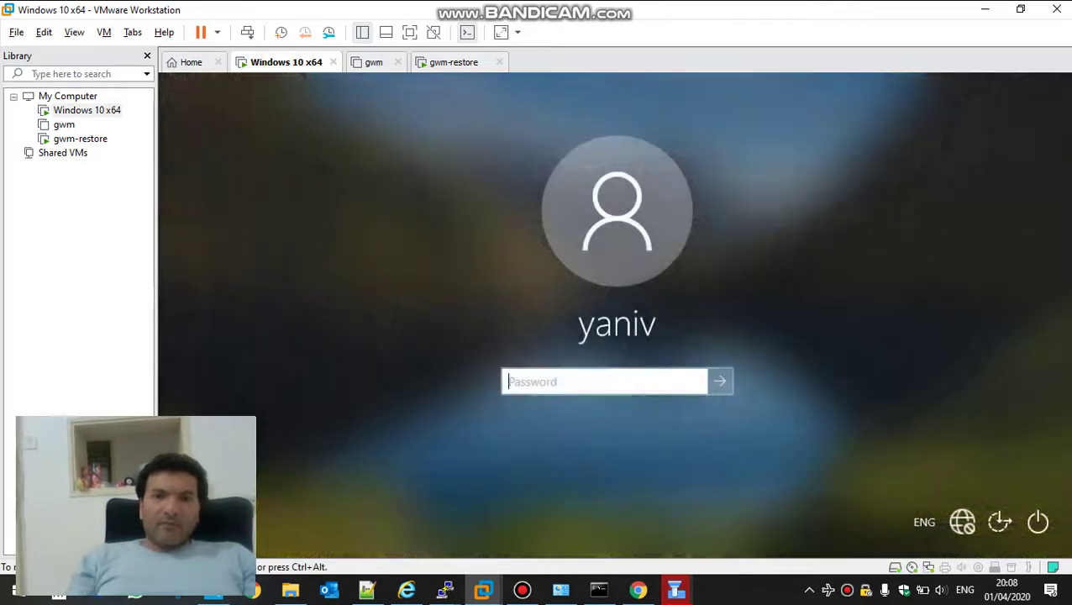
type("password1")
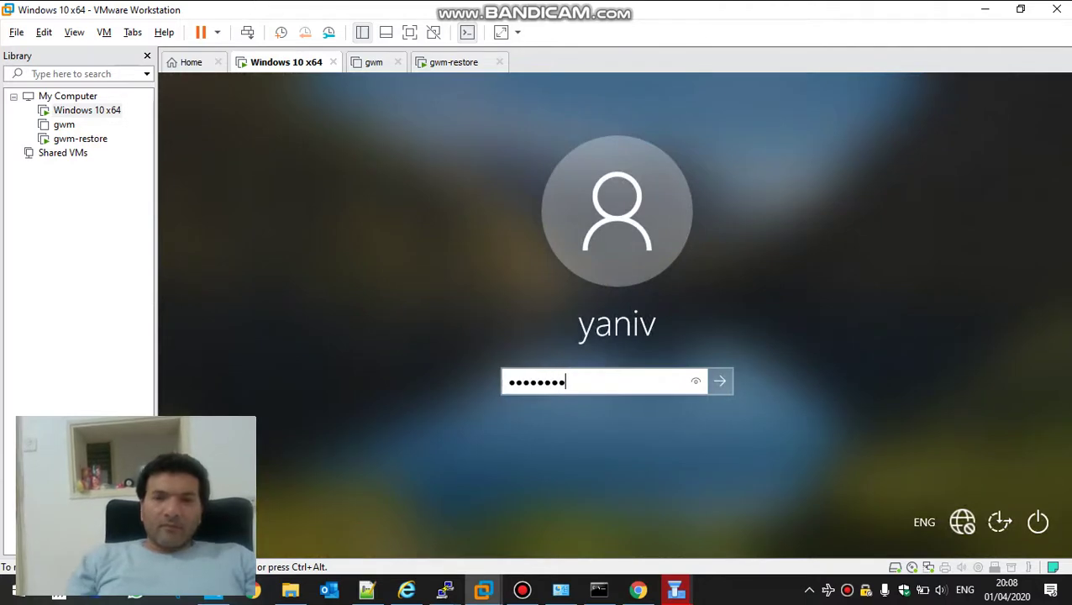
key("Return")
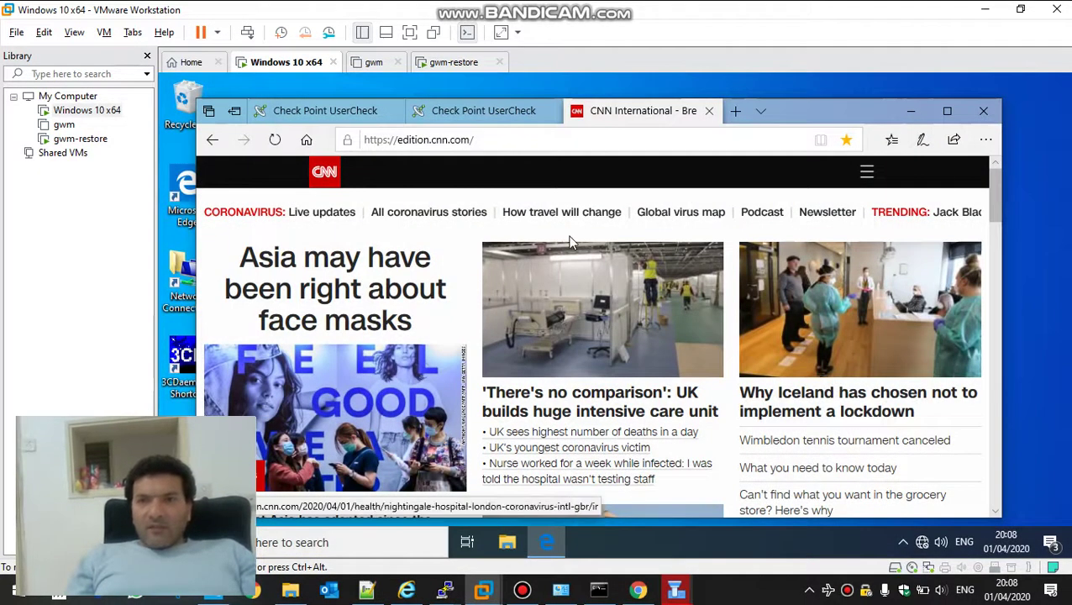
Check the UserCheck tabs and open Facebook and YouTube from Edge Favorites
left_click(496, 111)
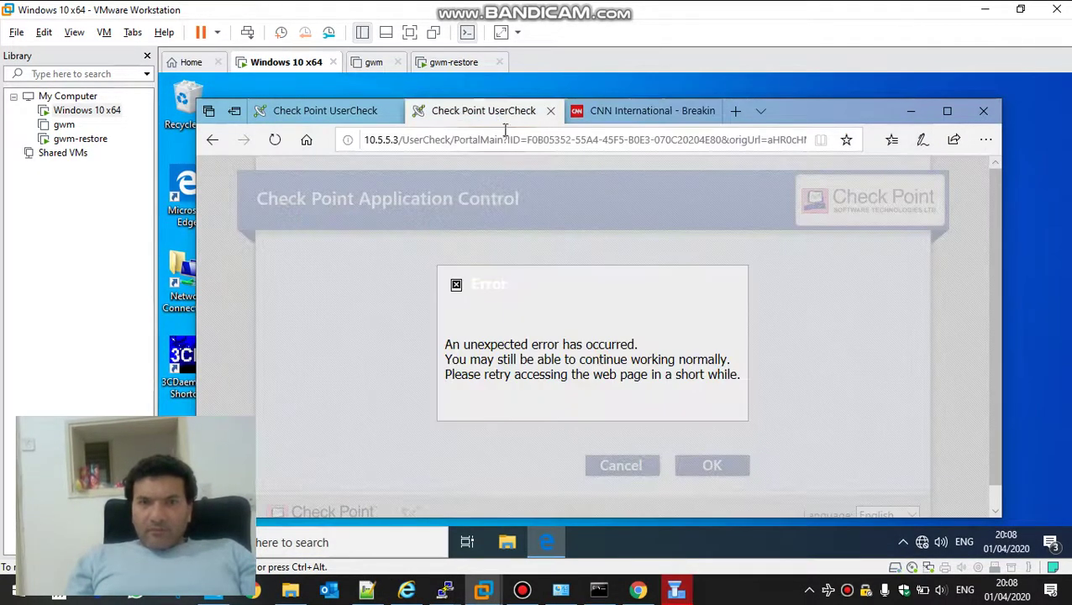
left_click(893, 149)
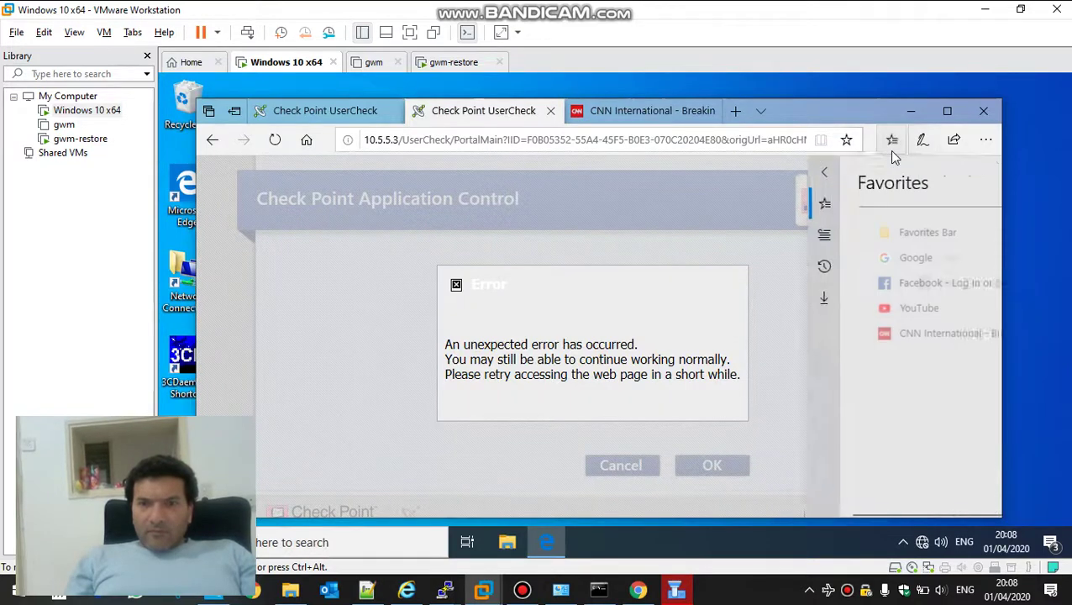
left_click(830, 270)
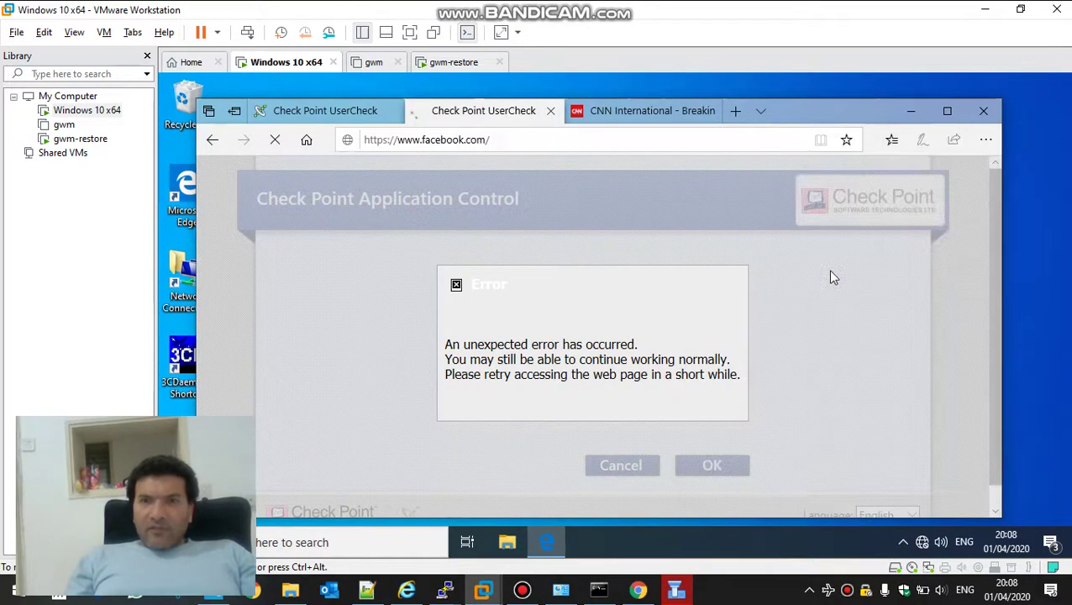
left_click(308, 110)
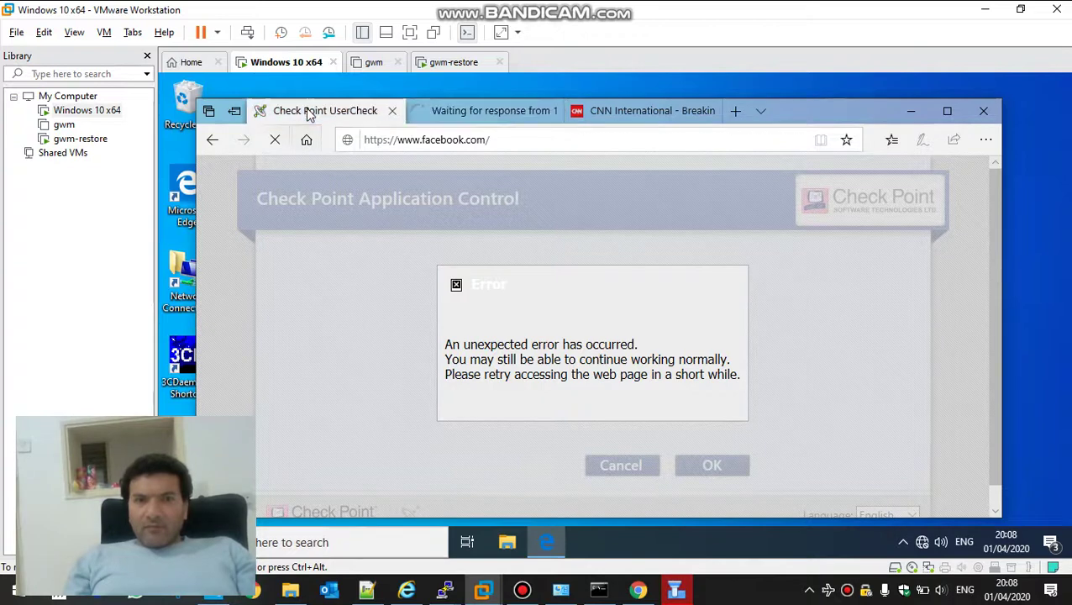
left_click(892, 140)
left_click(790, 297)
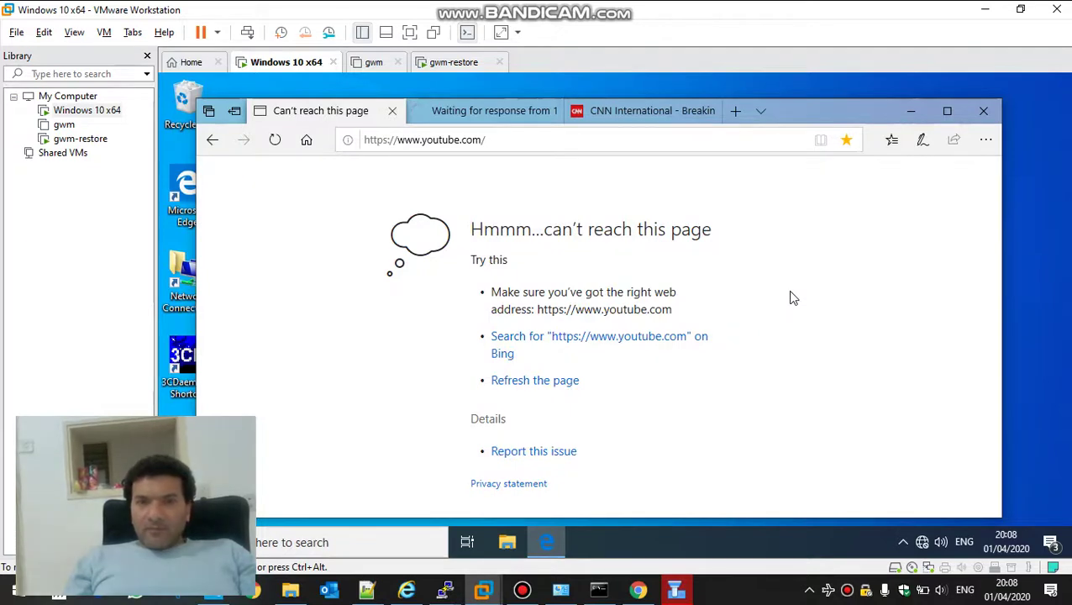
Reload CNN International from Favorites on its tab, then minimise Edge
left_click(625, 115)
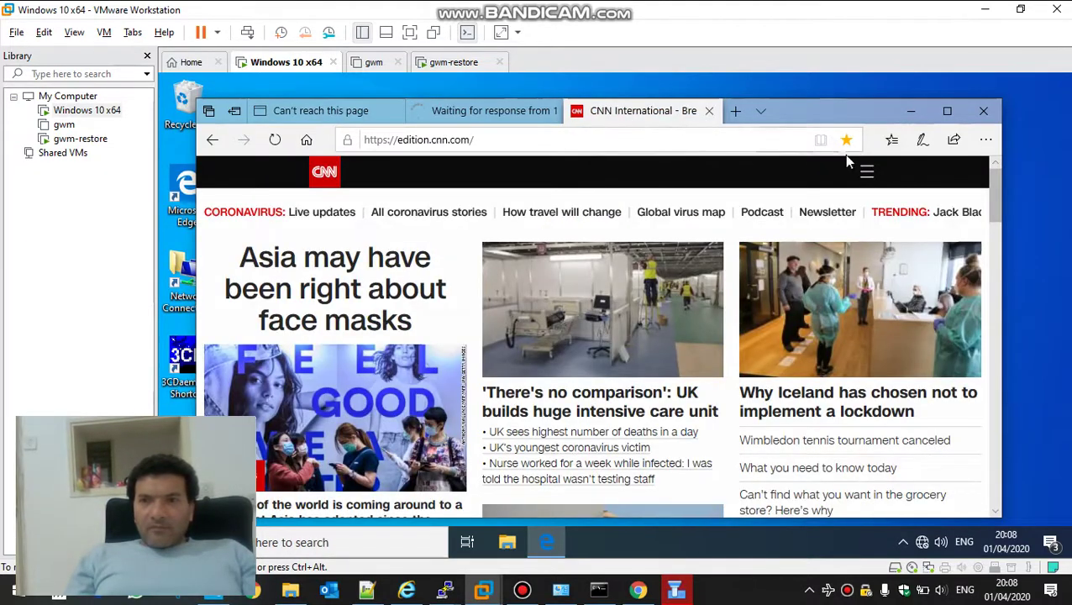
left_click(892, 141)
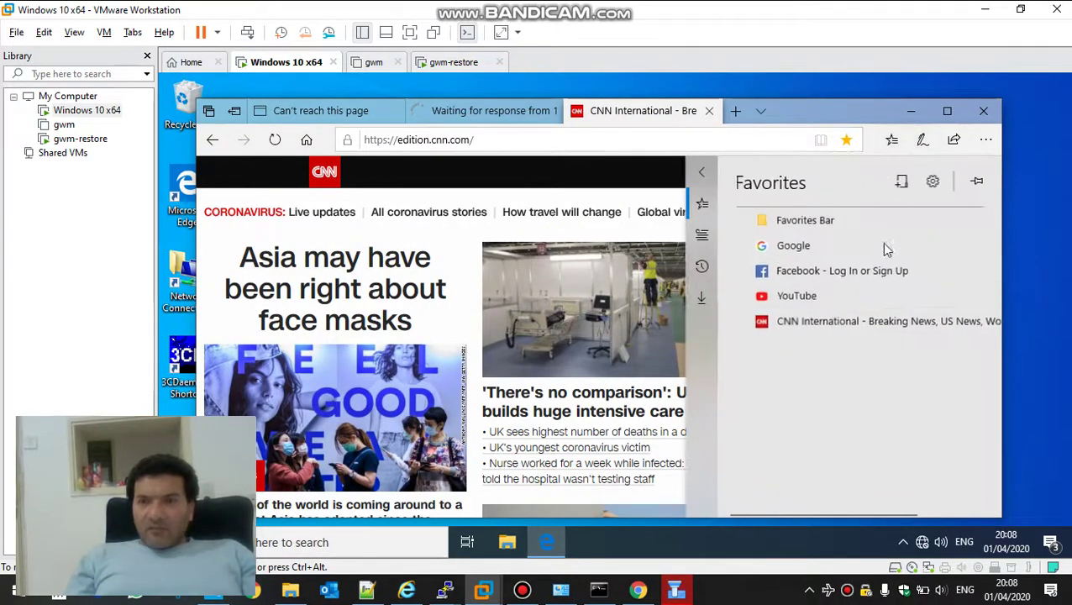
left_click(823, 326)
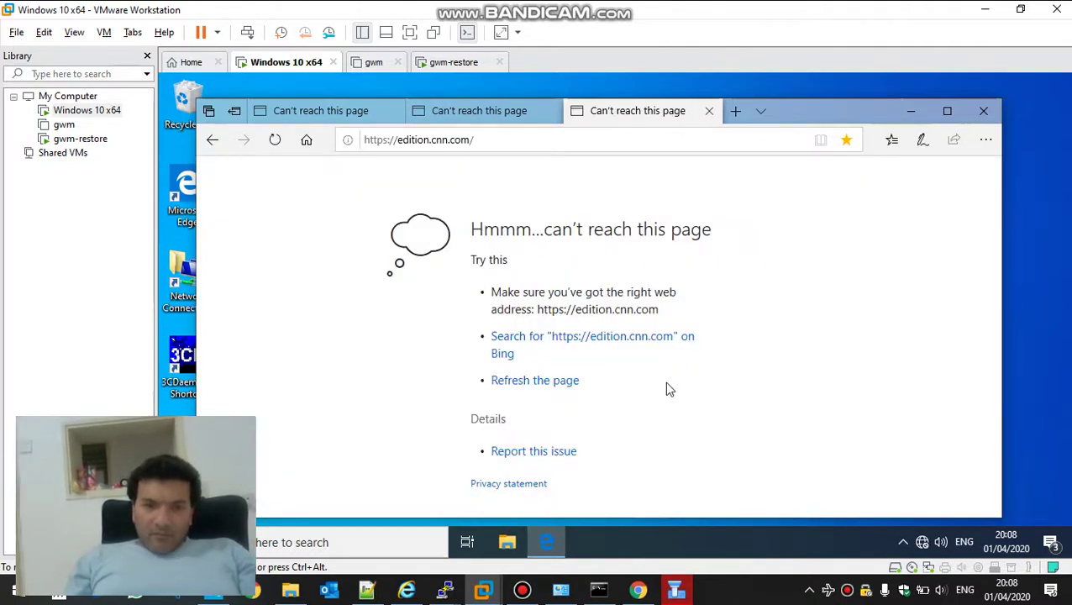
left_click(909, 111)
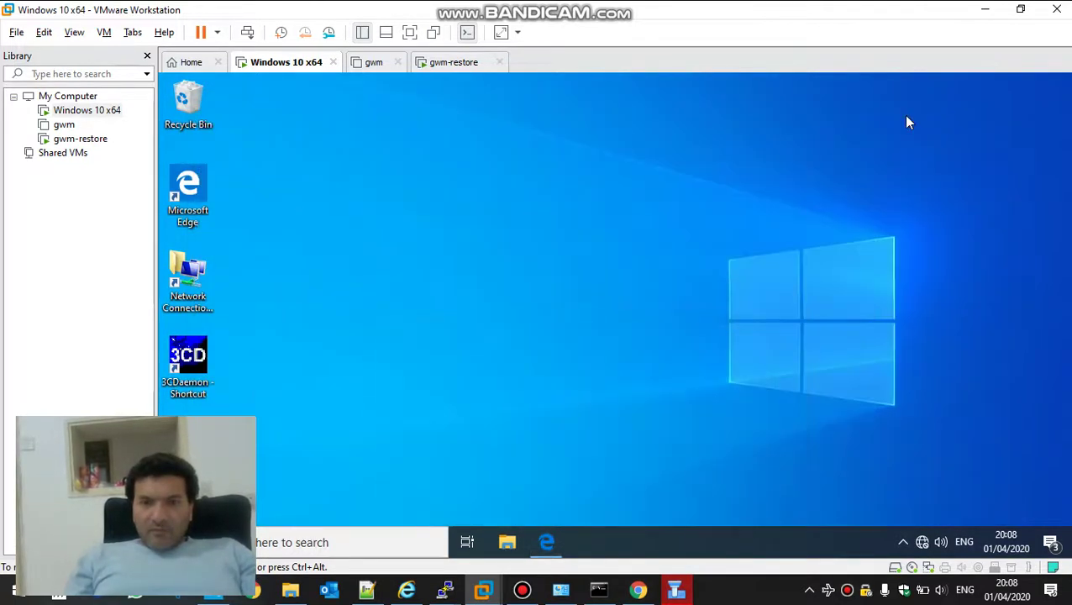
Review the policy installation errors in SmartDashboard and close the failed installation window
left_click(680, 592)
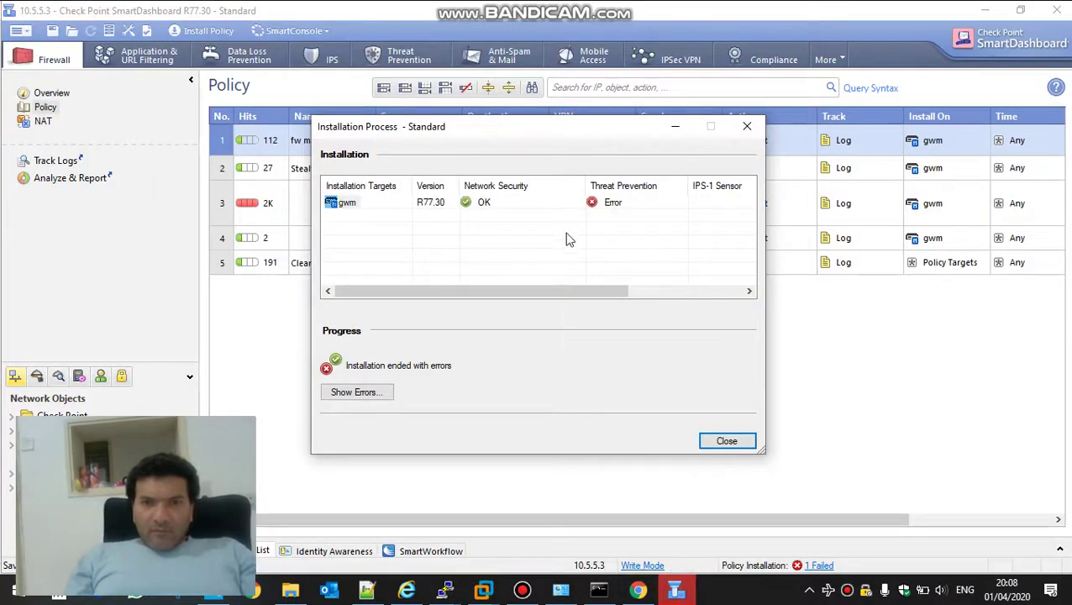
left_click(354, 393)
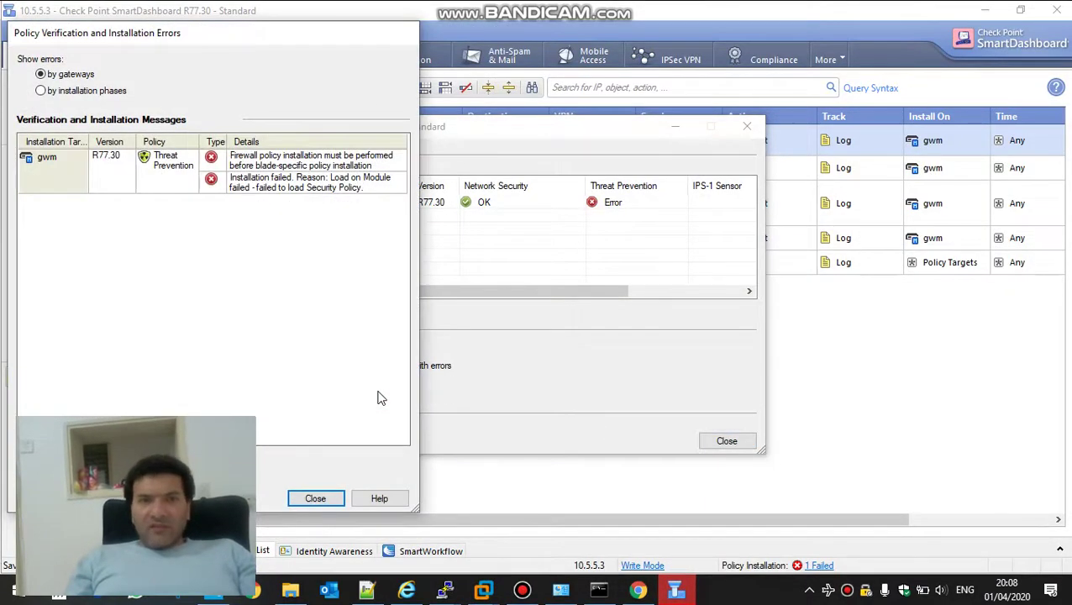
left_click(312, 500)
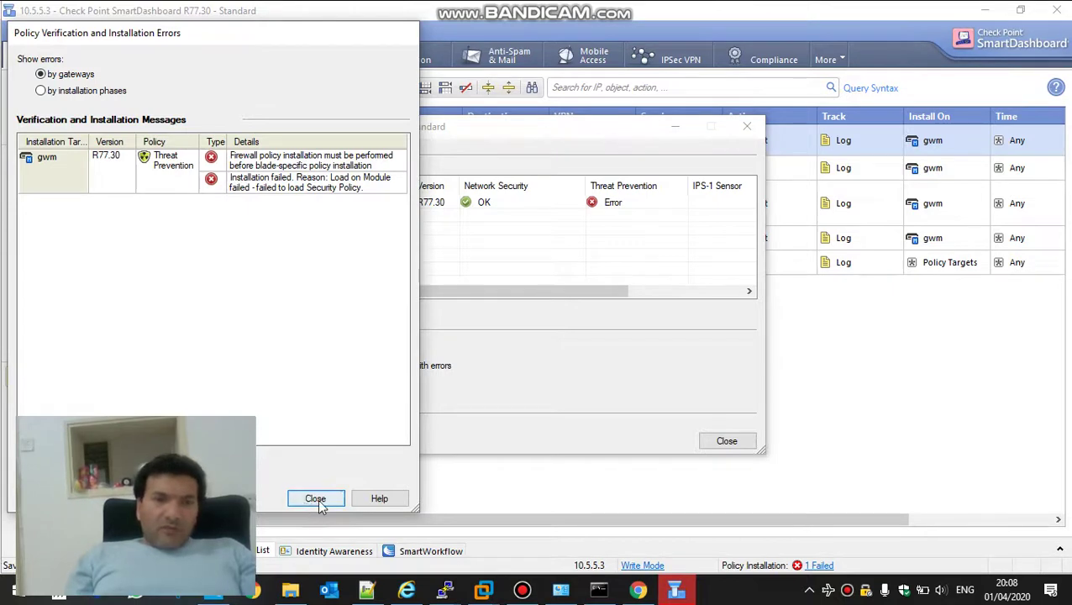
left_click(741, 450)
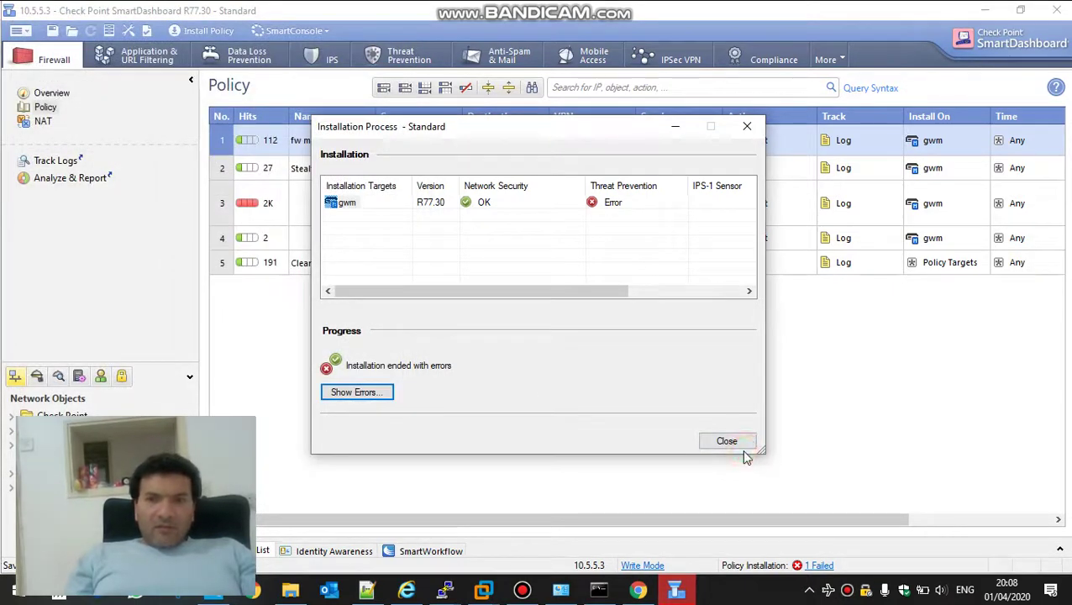
left_click(739, 449)
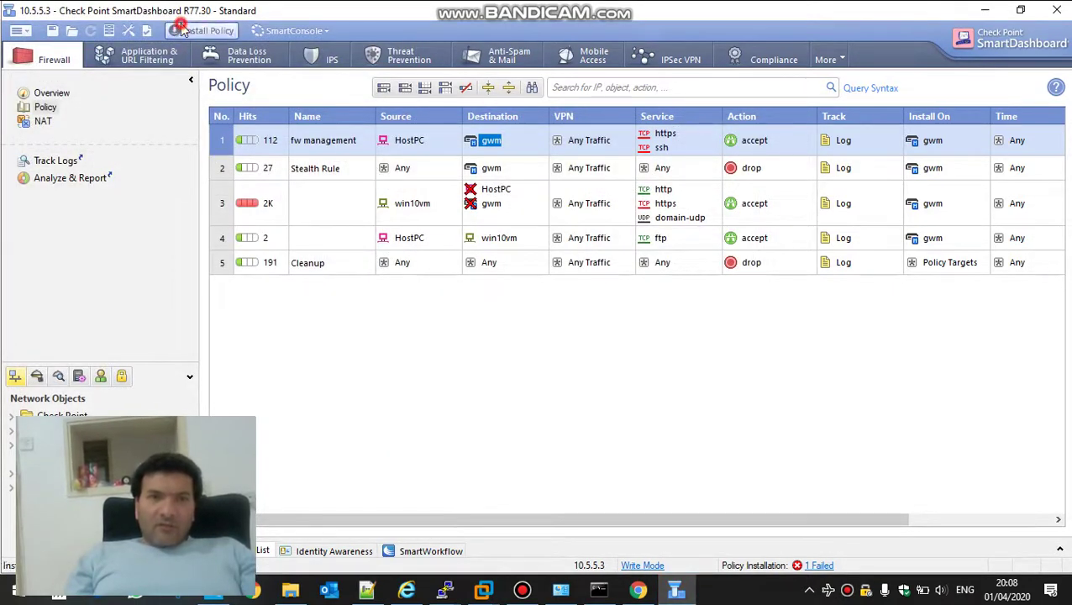
Reinstall the policy on gwm and close the window once it completes successfully
left_click(202, 30)
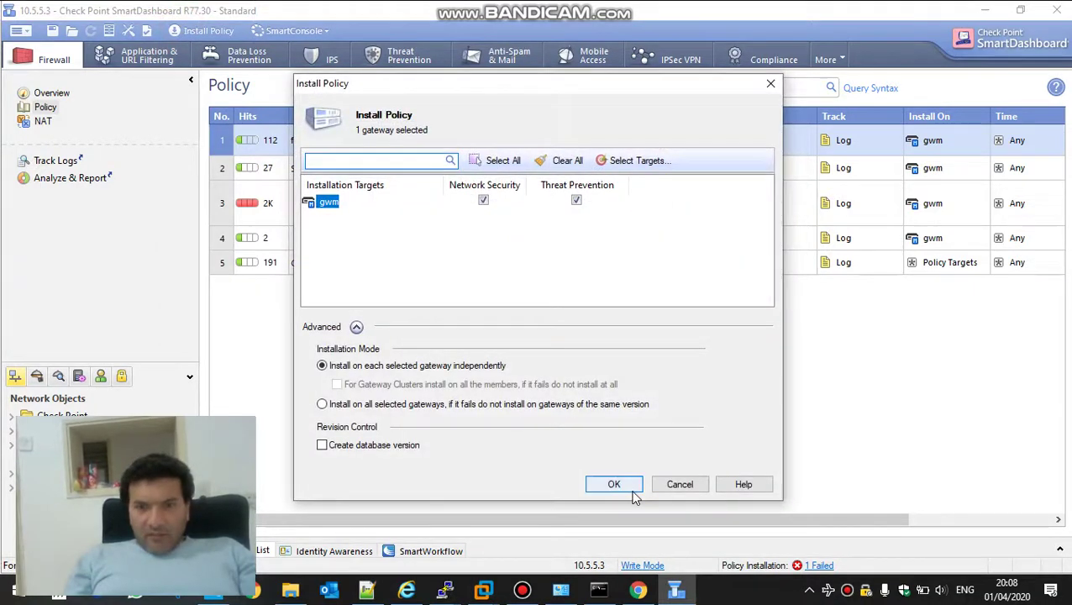
left_click(617, 485)
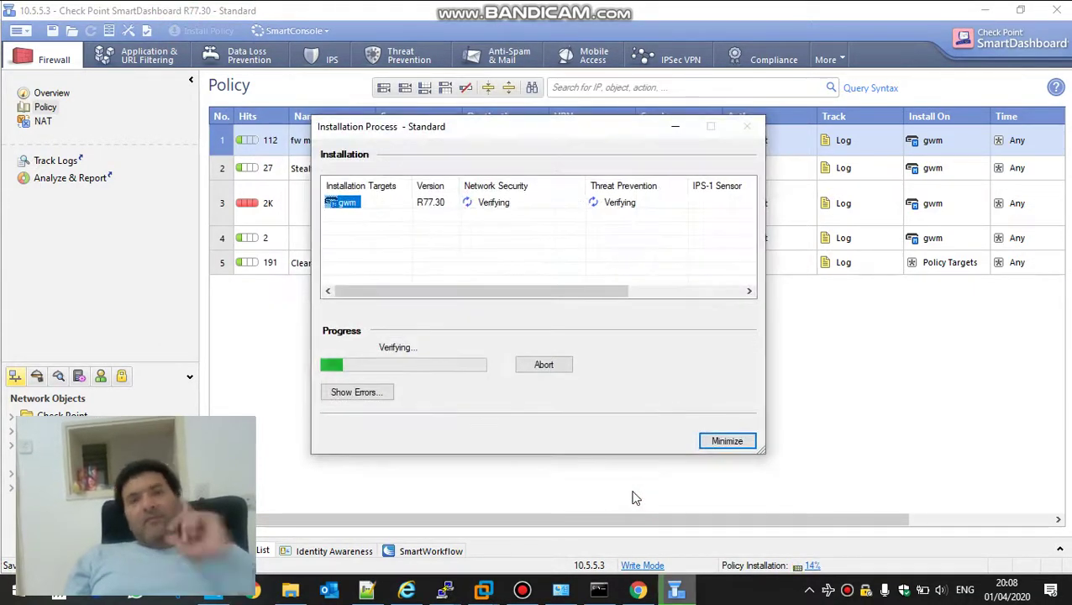
left_click(522, 593)
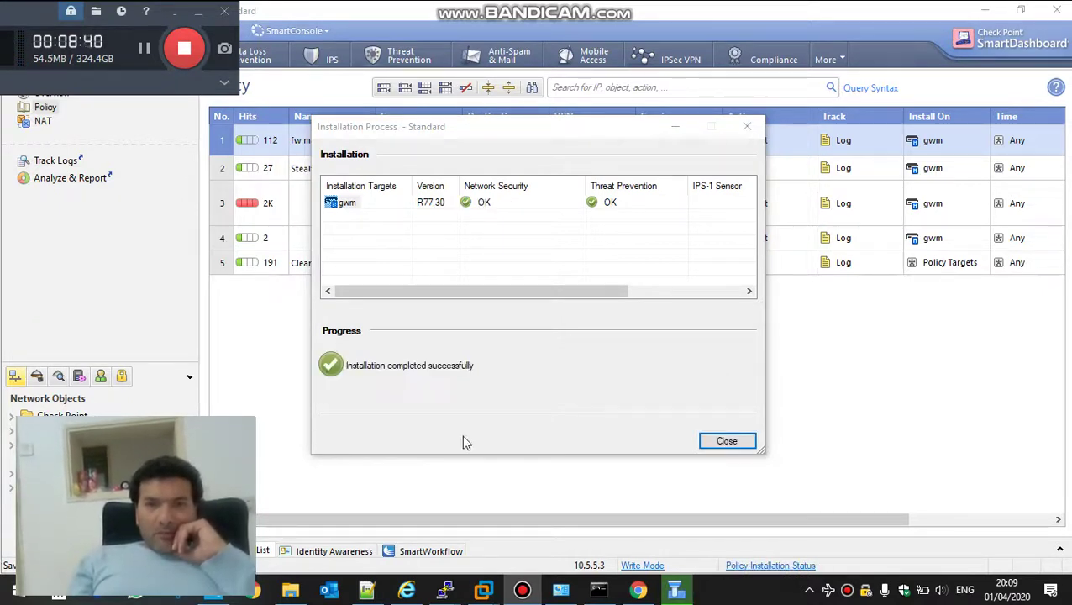
left_click(724, 442)
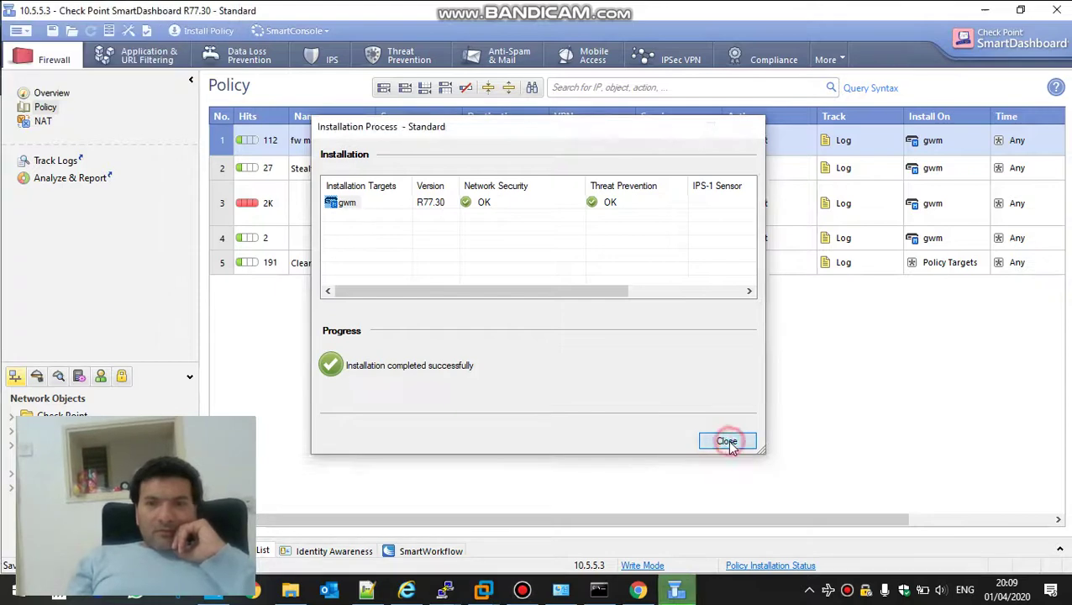
Return to the Windows 10 x64 VM and restore the Edge window
mouse_move(484, 590)
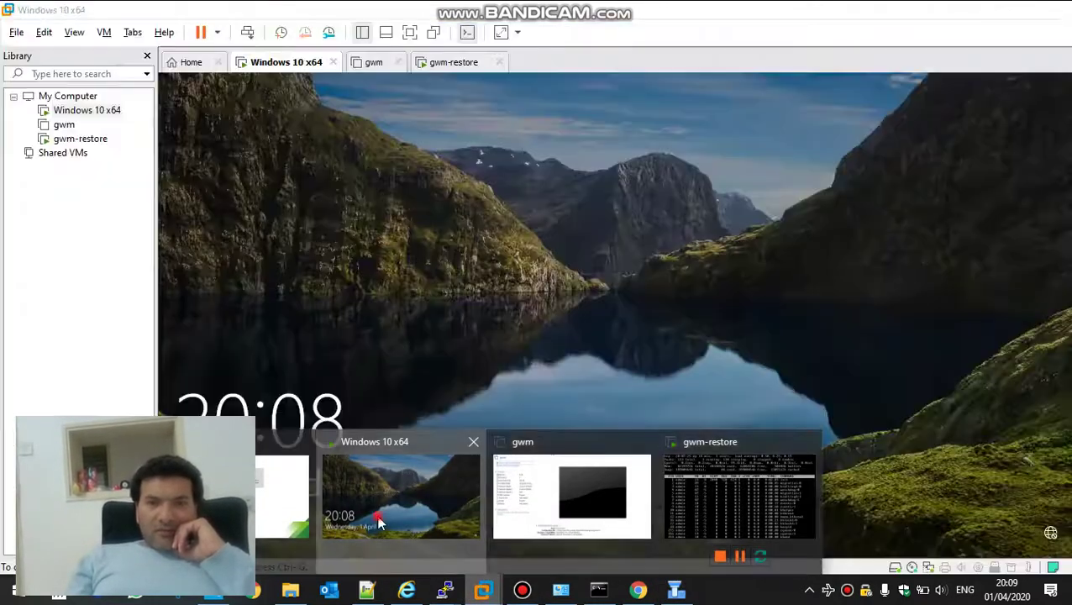
left_click(334, 531)
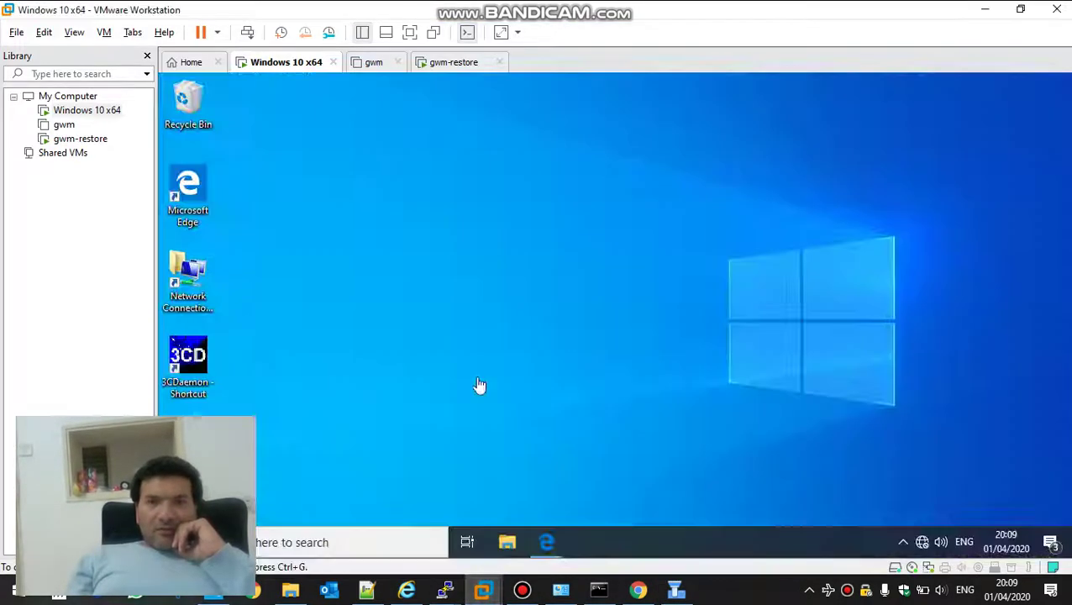
left_click(550, 538)
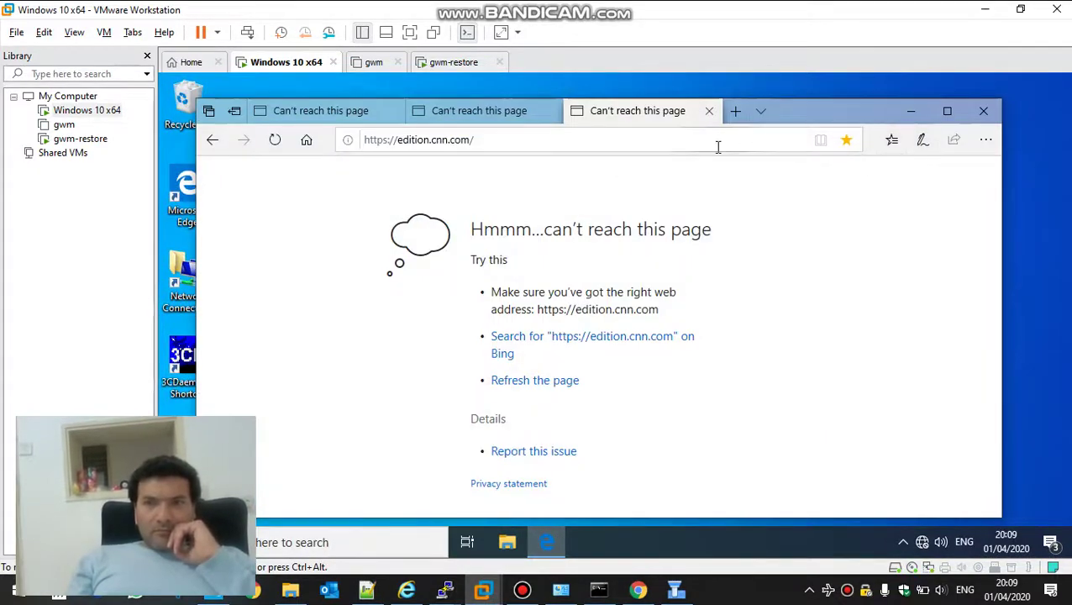
Reload the CNN and Facebook tabs, which still can't be reached
left_click(718, 147)
key("Return")
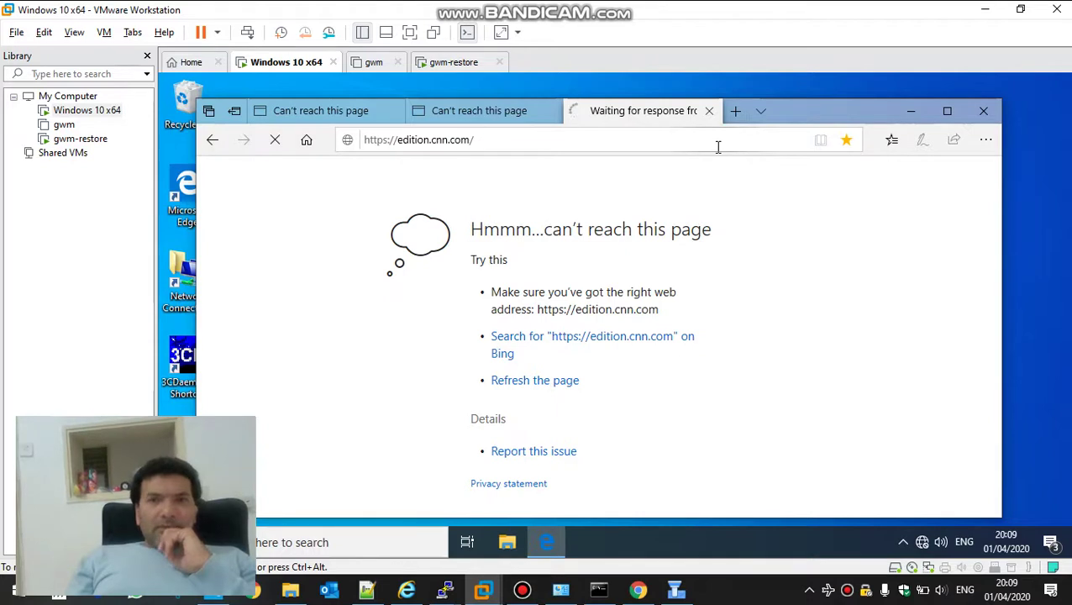
left_click(474, 114)
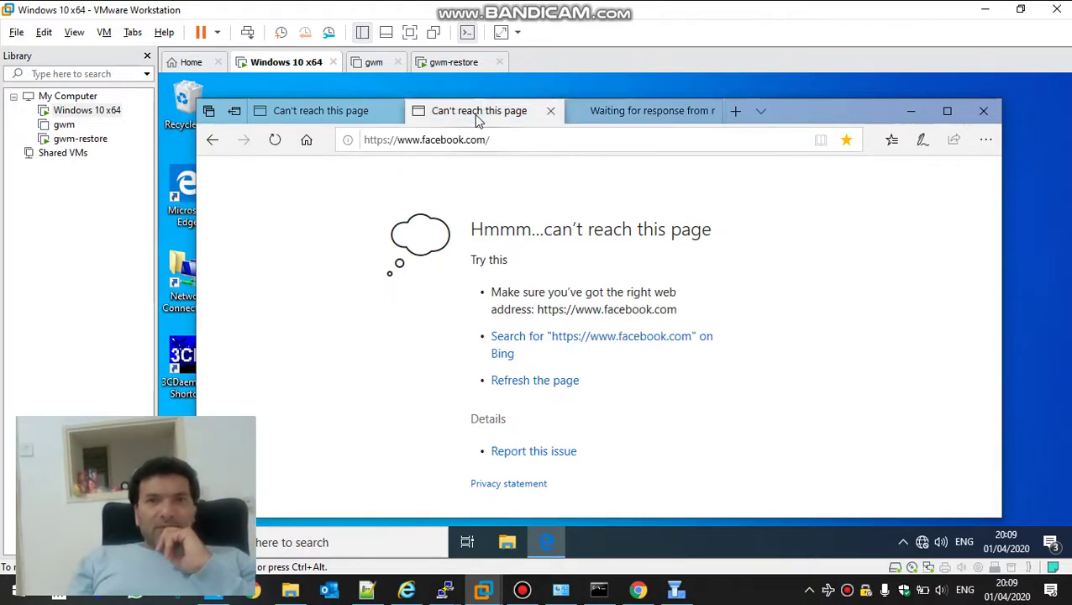
left_click(539, 138)
key("Return")
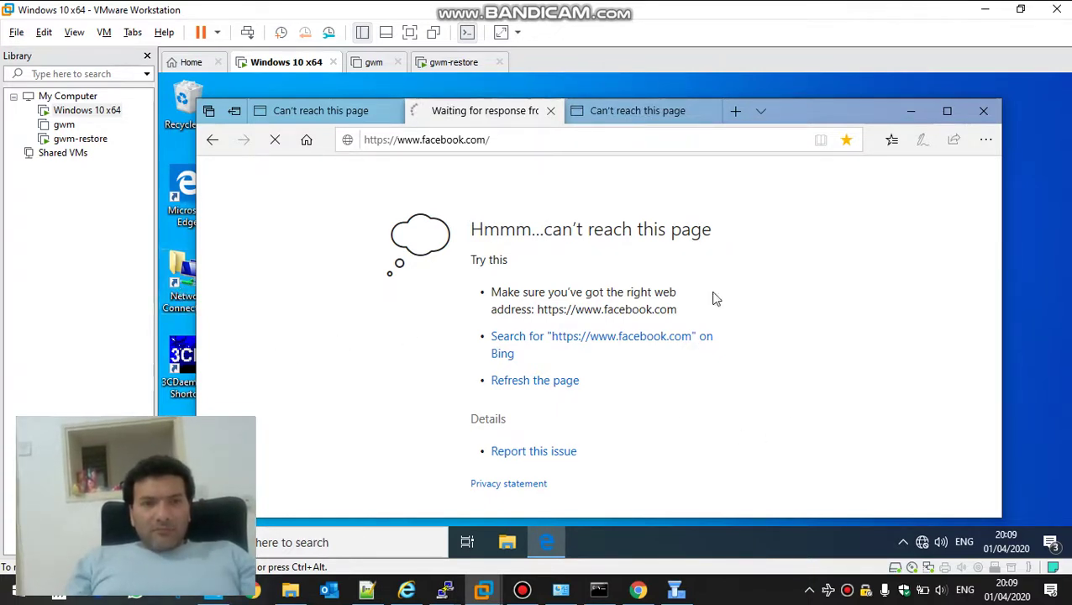
Check Ethernet0's details: IPv4 10.5.4.11, gateway 10.5.4.3, DNS 8.8.8.8
double_click(179, 277)
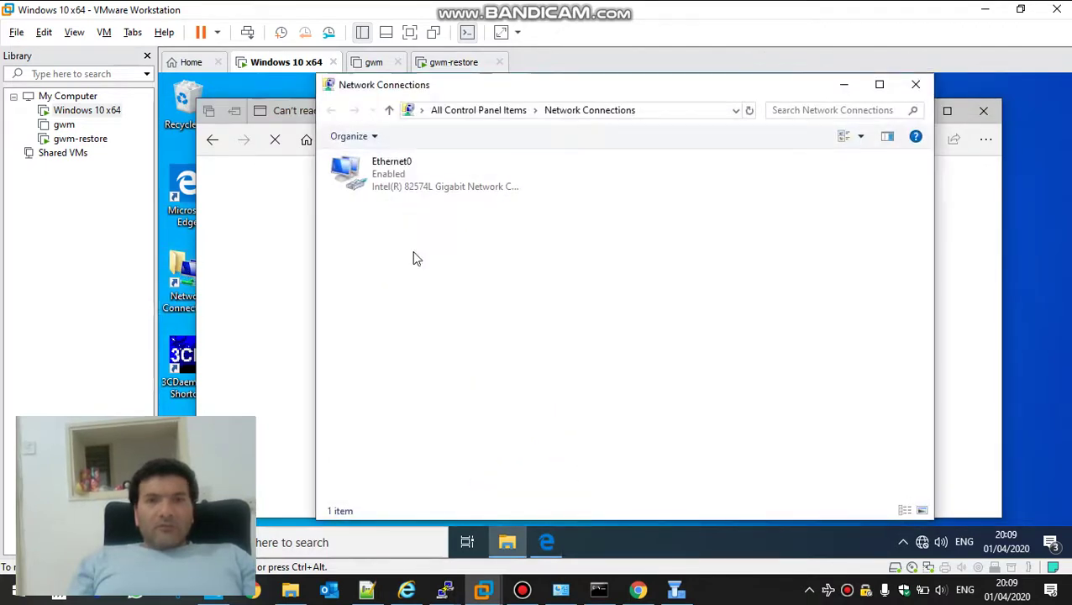
double_click(370, 168)
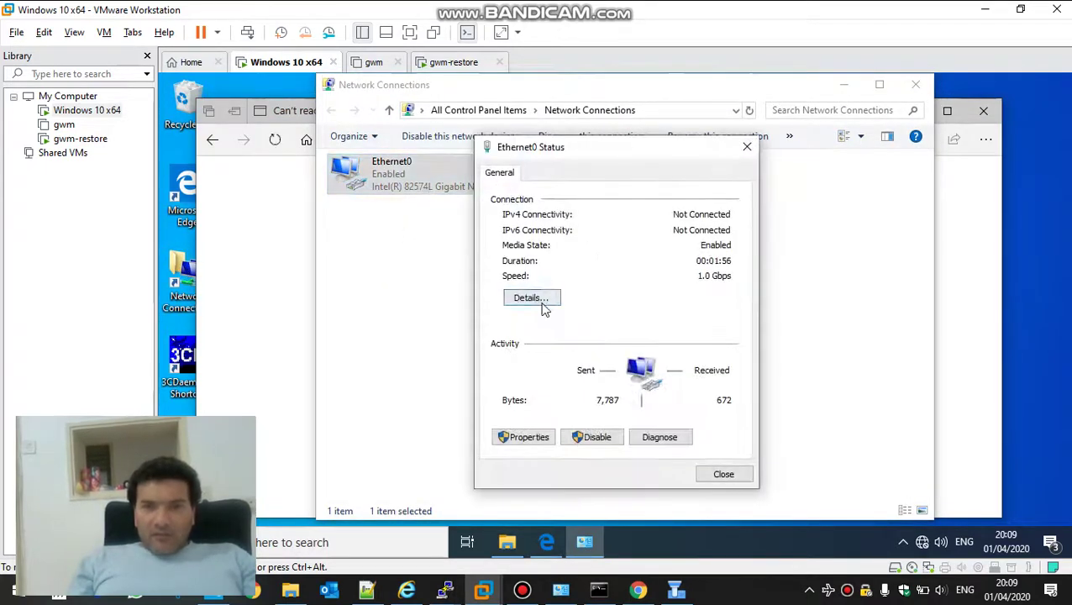
left_click(537, 303)
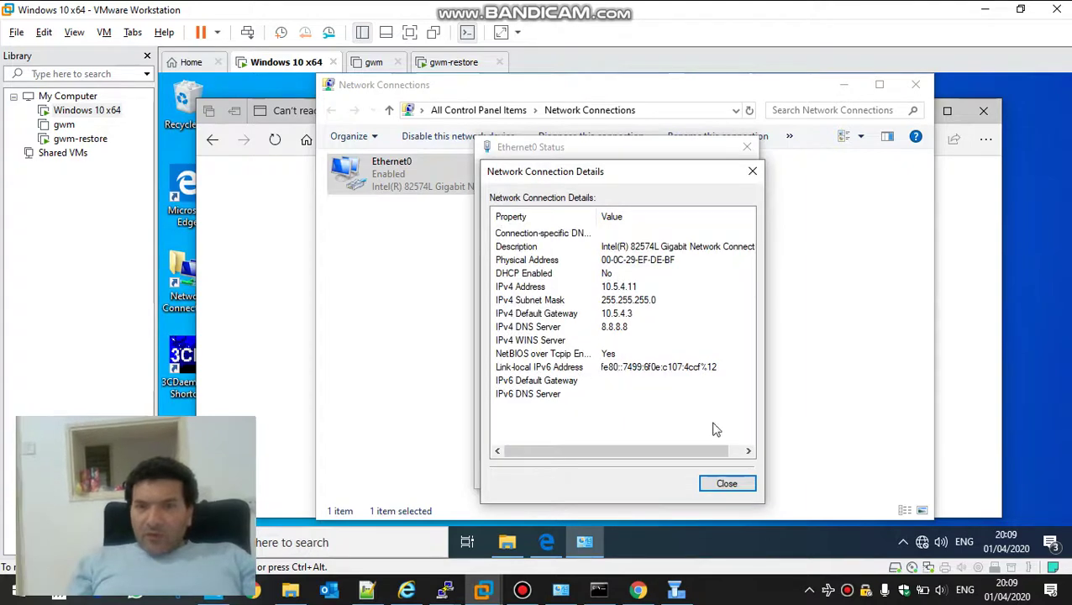
left_click(742, 483)
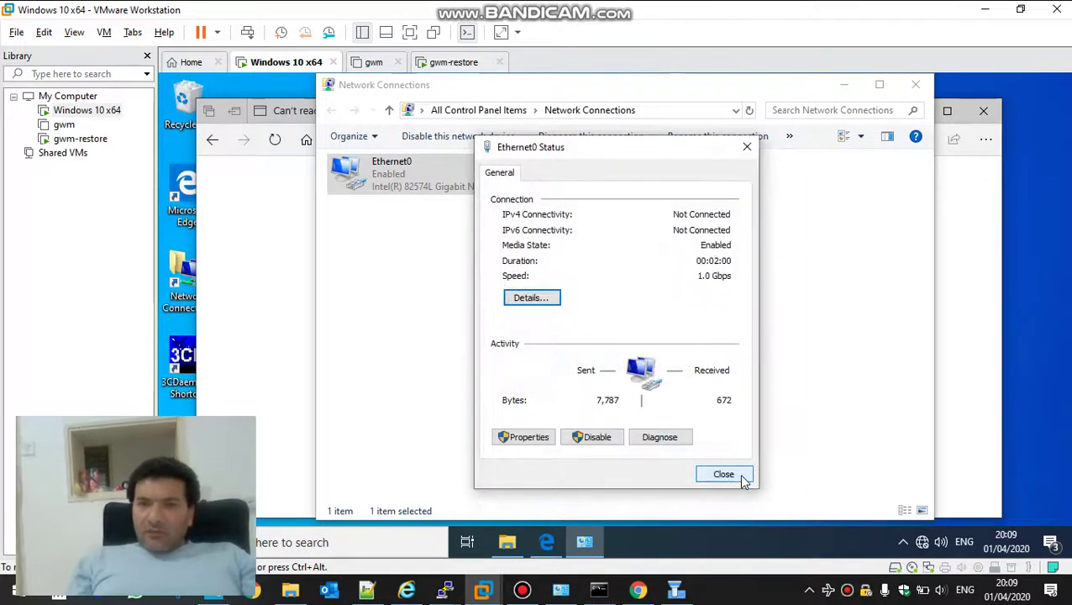
left_click(724, 476)
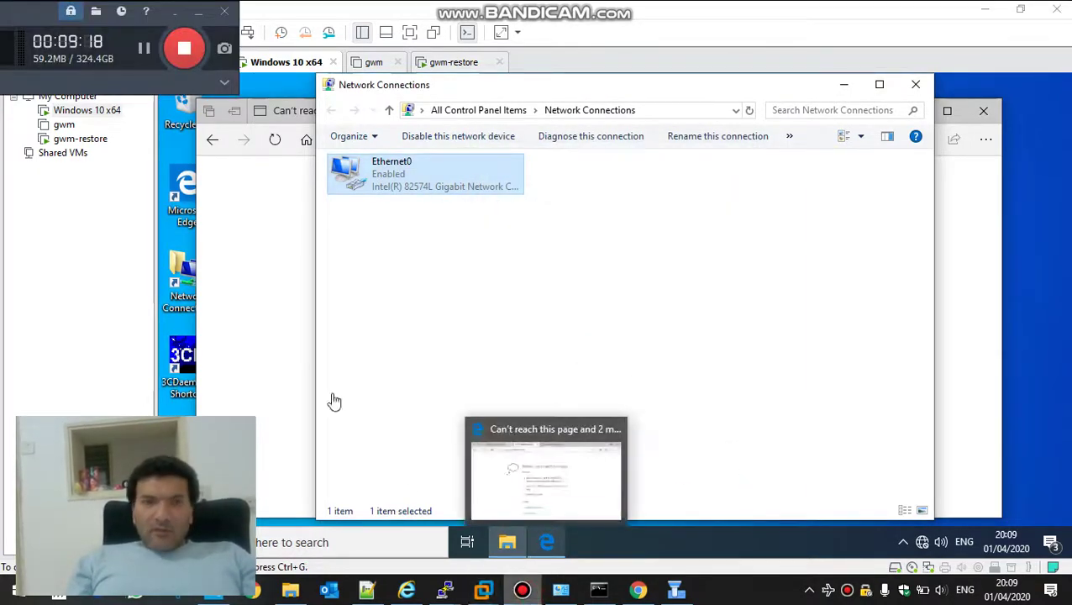
Review the gateway terminal's successful ping to 8.8.8.8, then bring up the VM windows
left_click(143, 55)
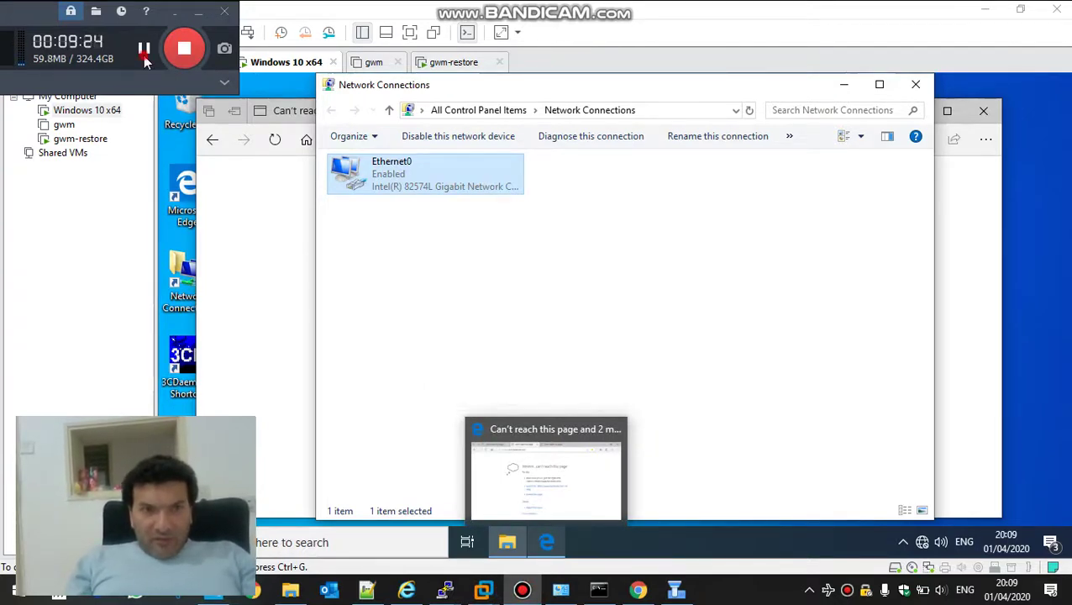
left_click(143, 56)
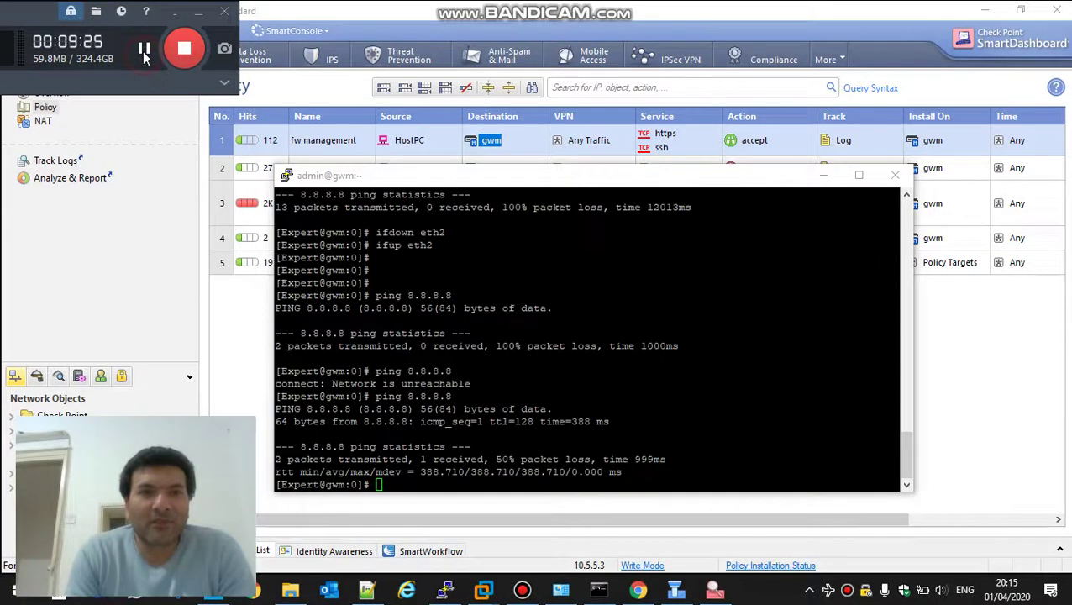
left_click(429, 283)
left_click(392, 292)
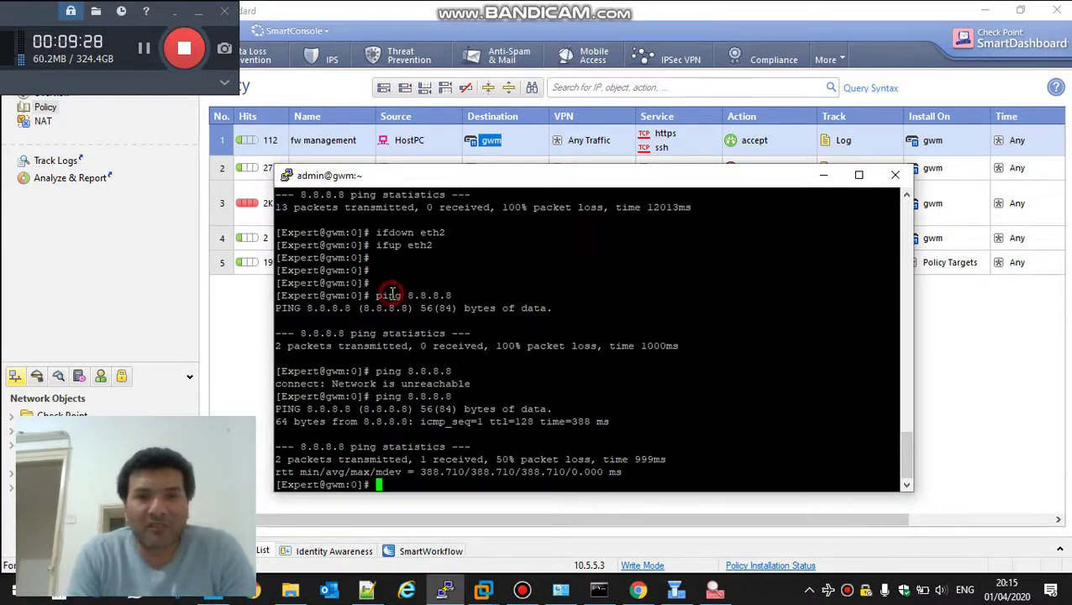
left_click_drag(392, 292, 425, 412)
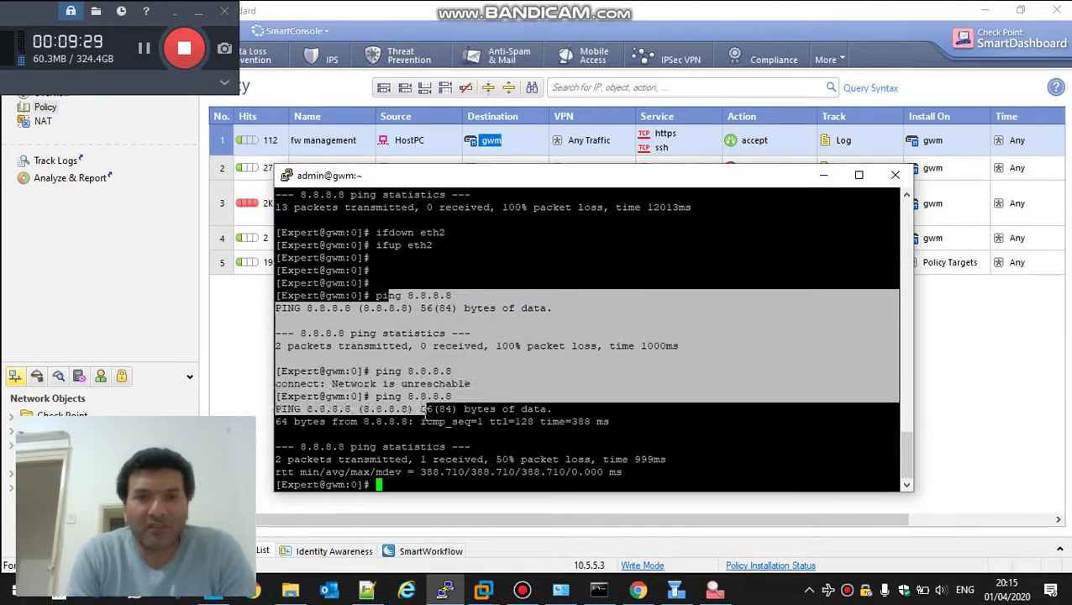
left_click(483, 591)
In the Windows 10 VM, view the second UserCheck notice, then open CNN's 'How travel will change' article
left_click(407, 509)
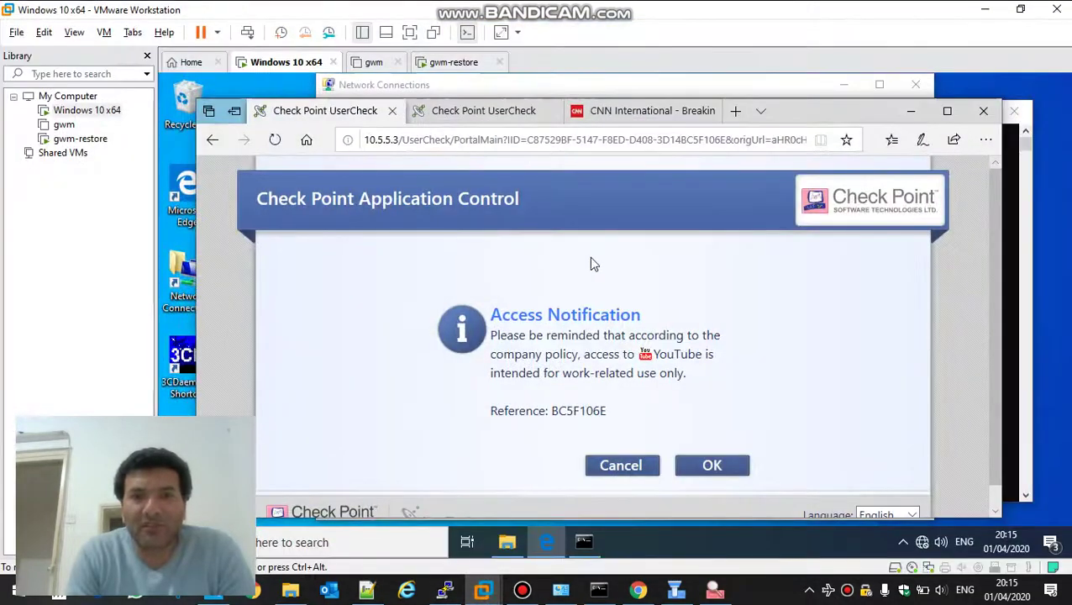
left_click(493, 121)
left_click(601, 116)
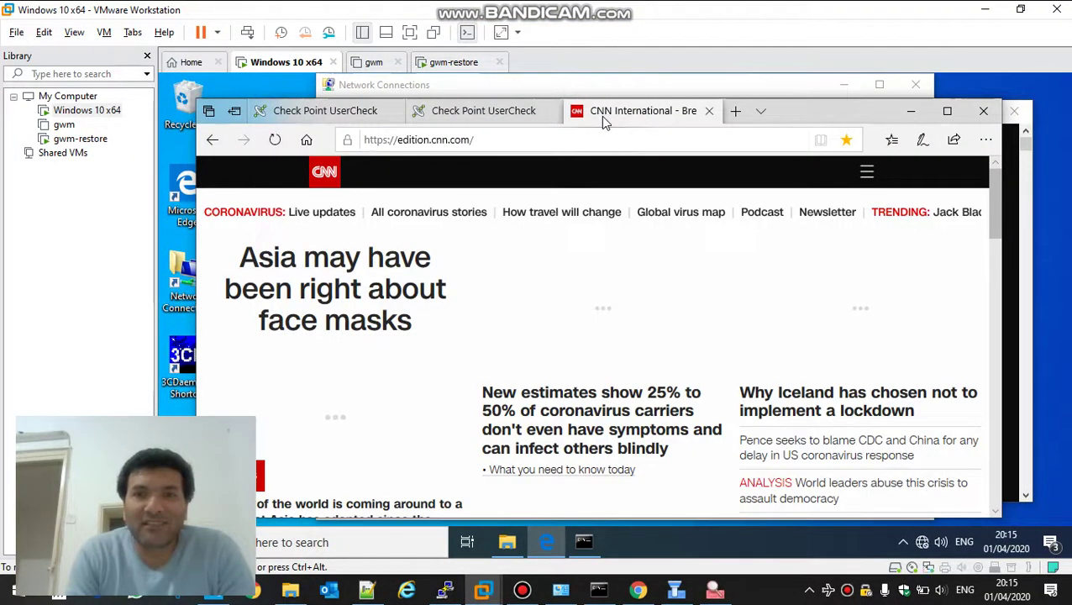
left_click(590, 225)
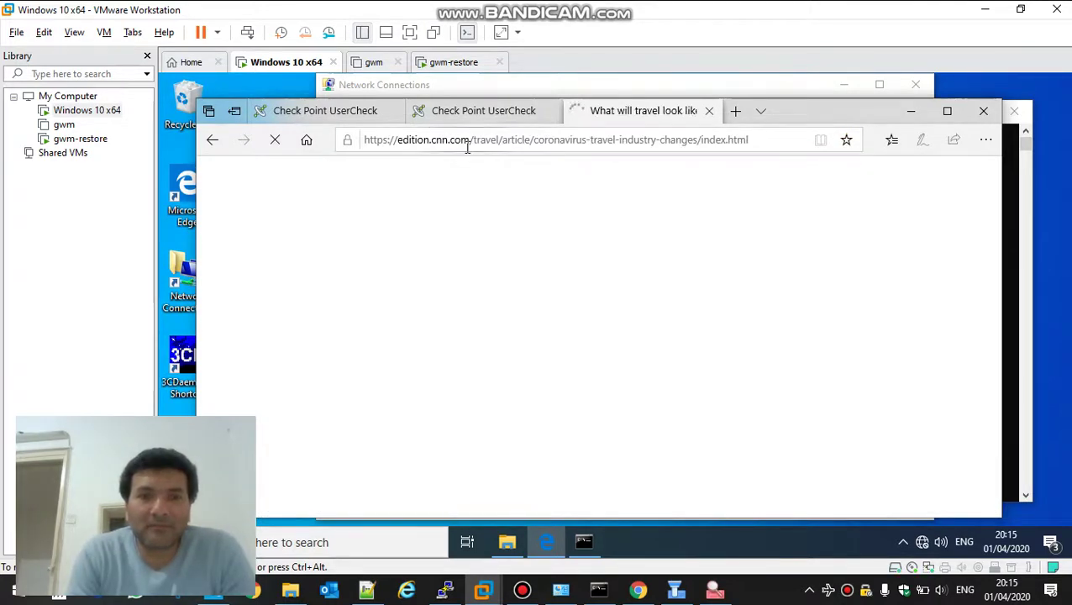
left_click(521, 592)
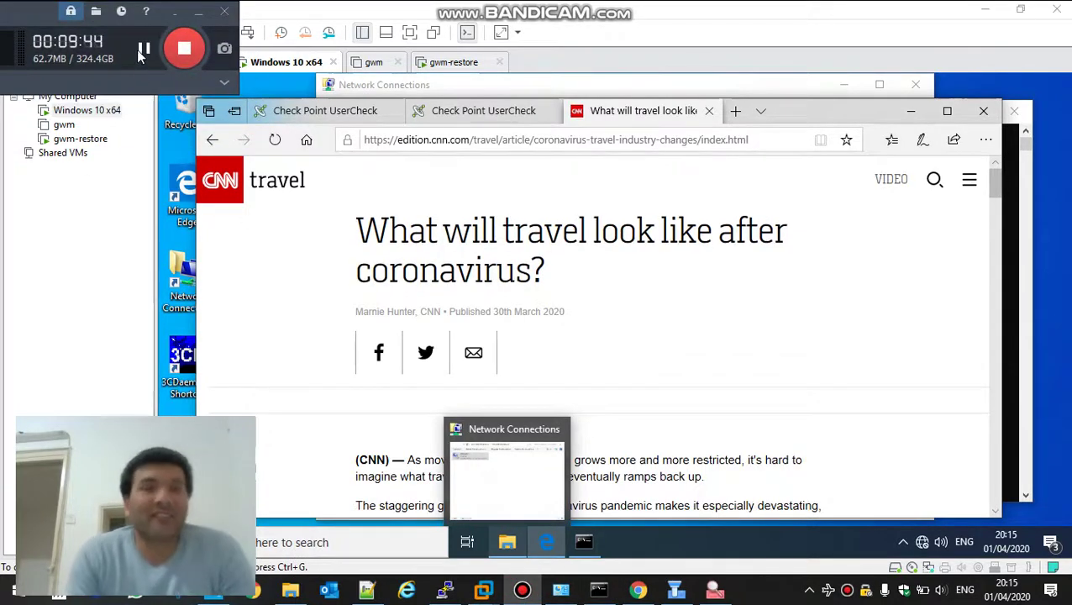